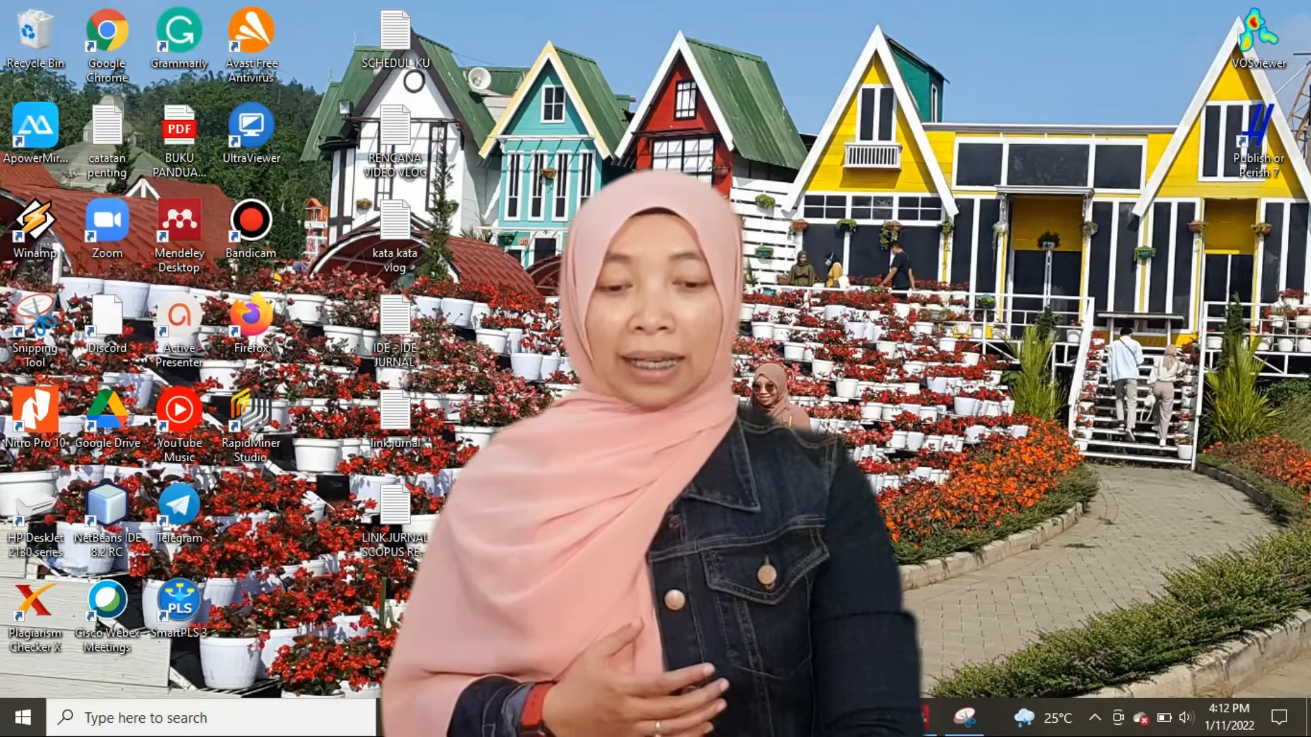
pyautogui.moveTo(866, 717)
pyautogui.click(1210, 635)
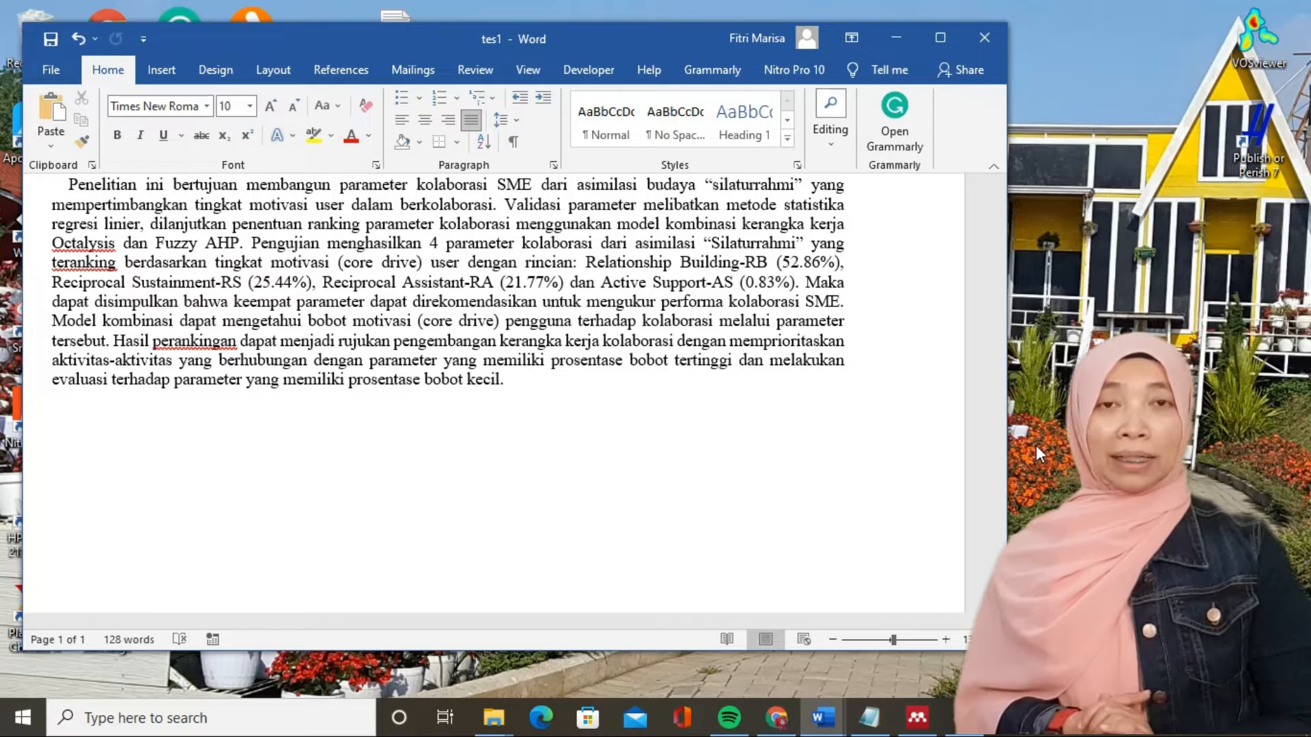
pyautogui.scroll(2, 576, 473)
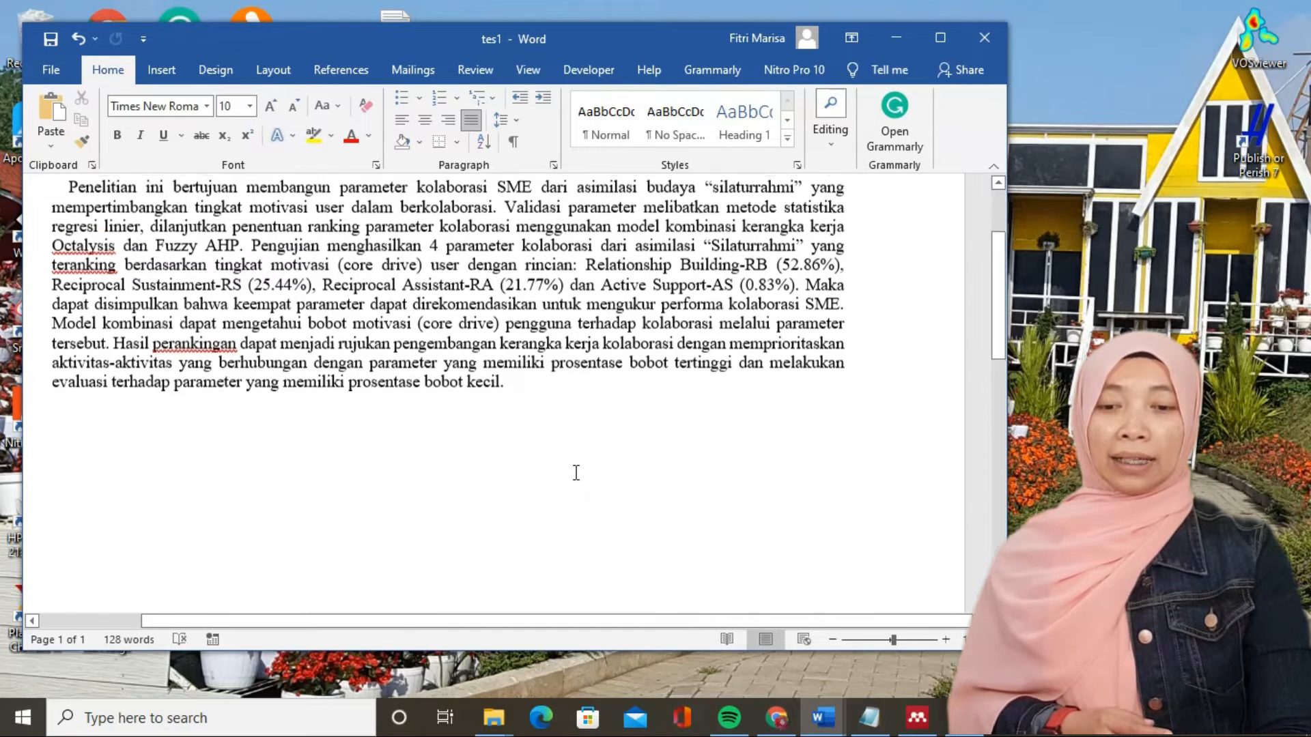
pyautogui.scroll(-1, 576, 472)
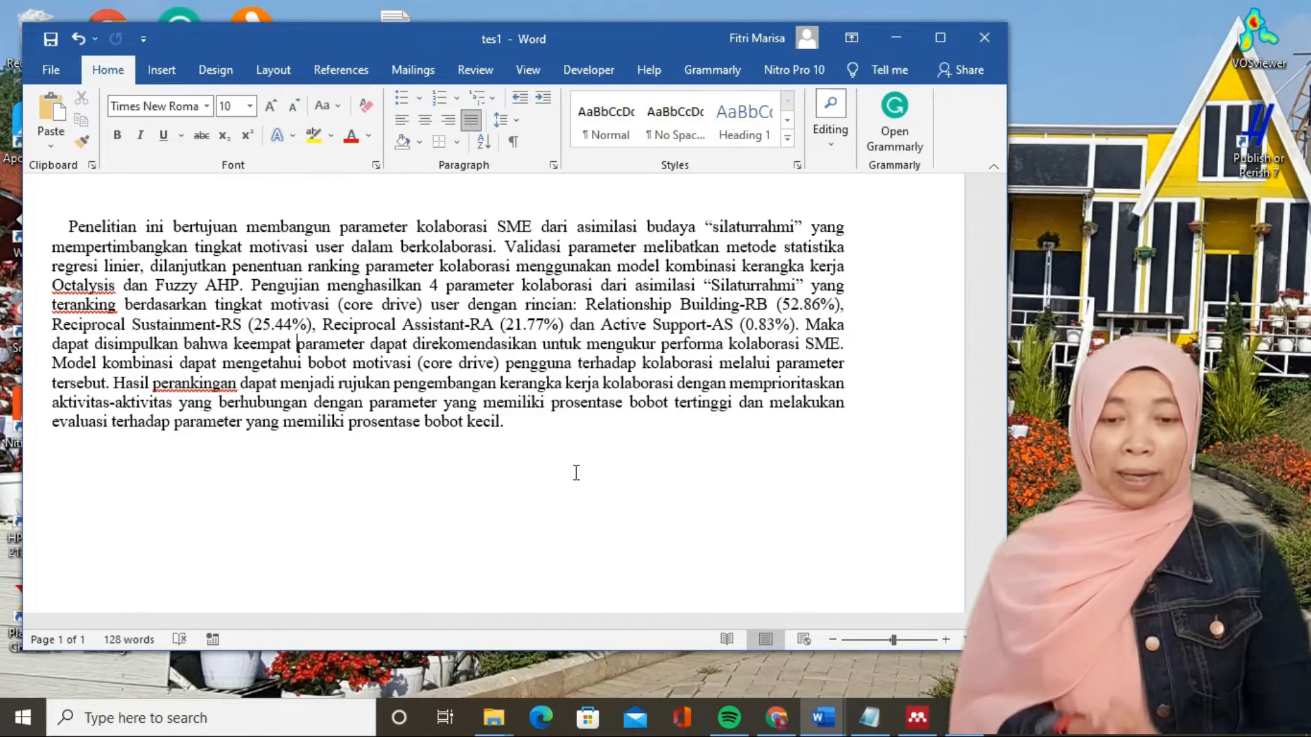
pyautogui.click(70, 231)
pyautogui.moveTo(70, 231); pyautogui.dragTo(232, 227)
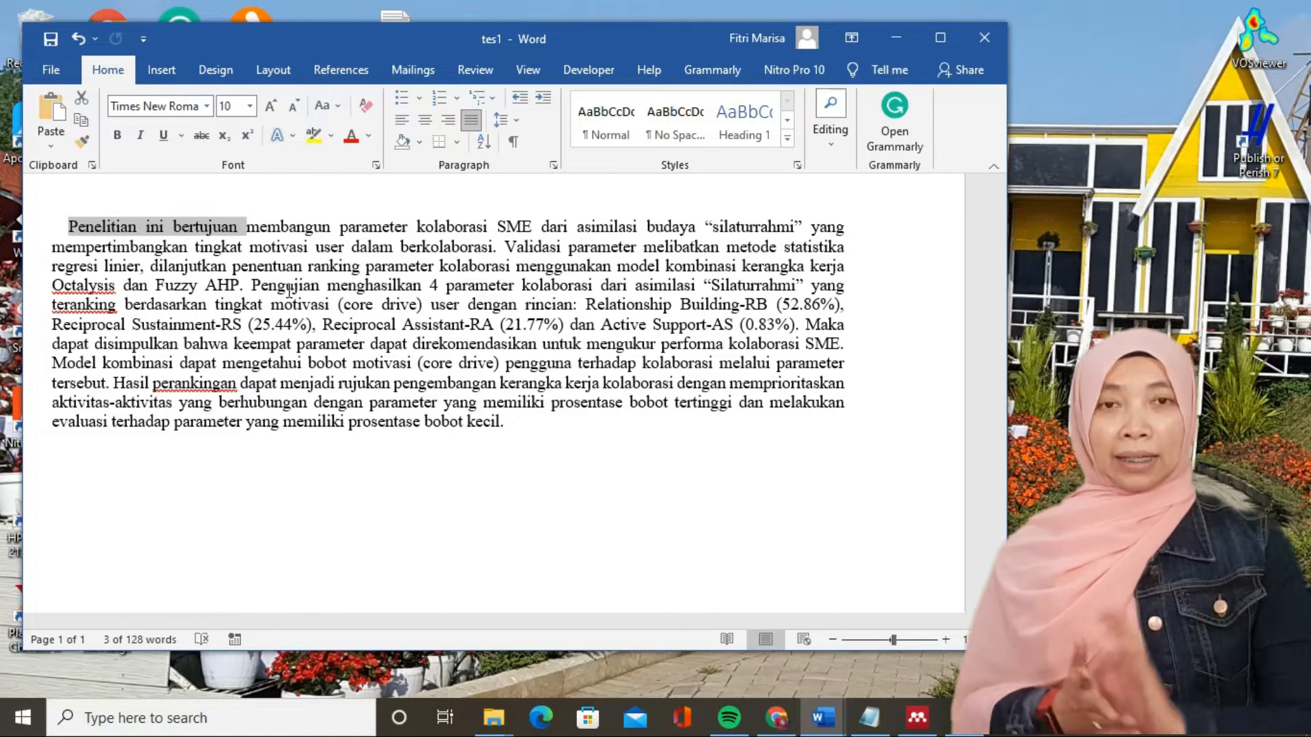
pyautogui.click(239, 245)
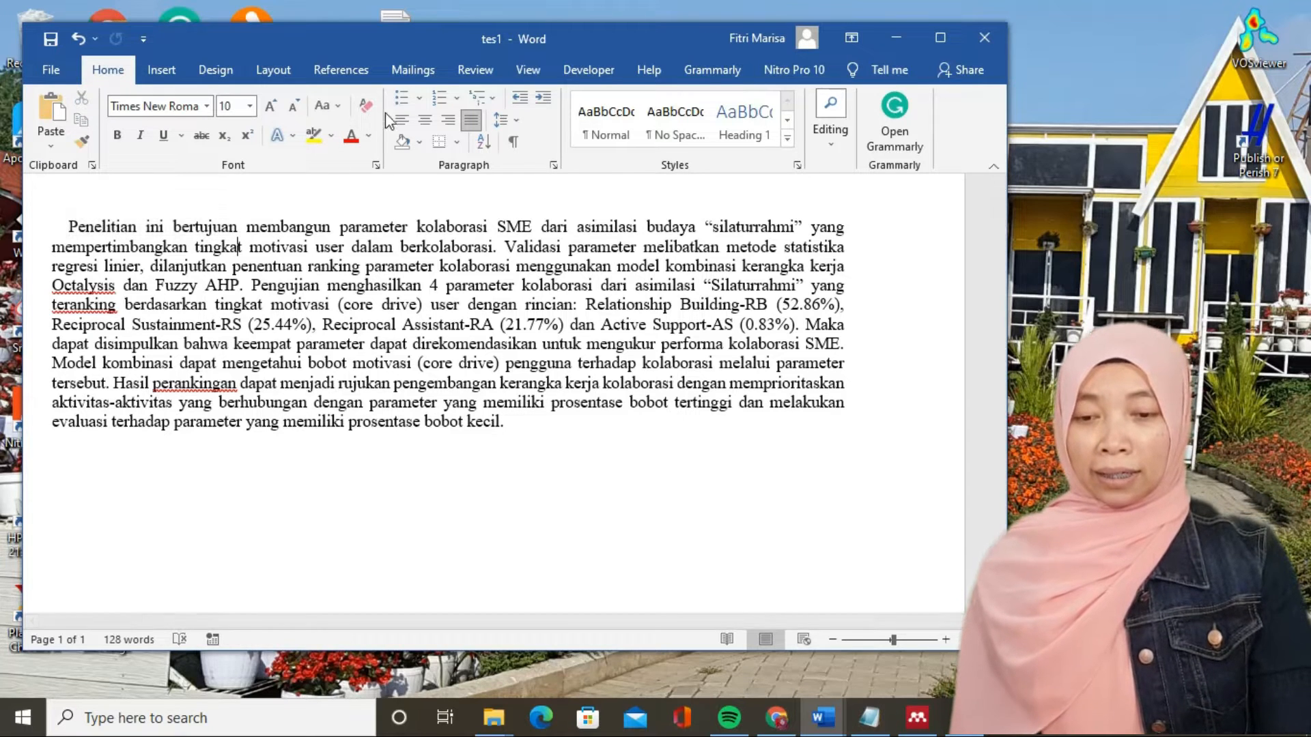
# - Turn on Track Changes for the document
pyautogui.click(476, 70)
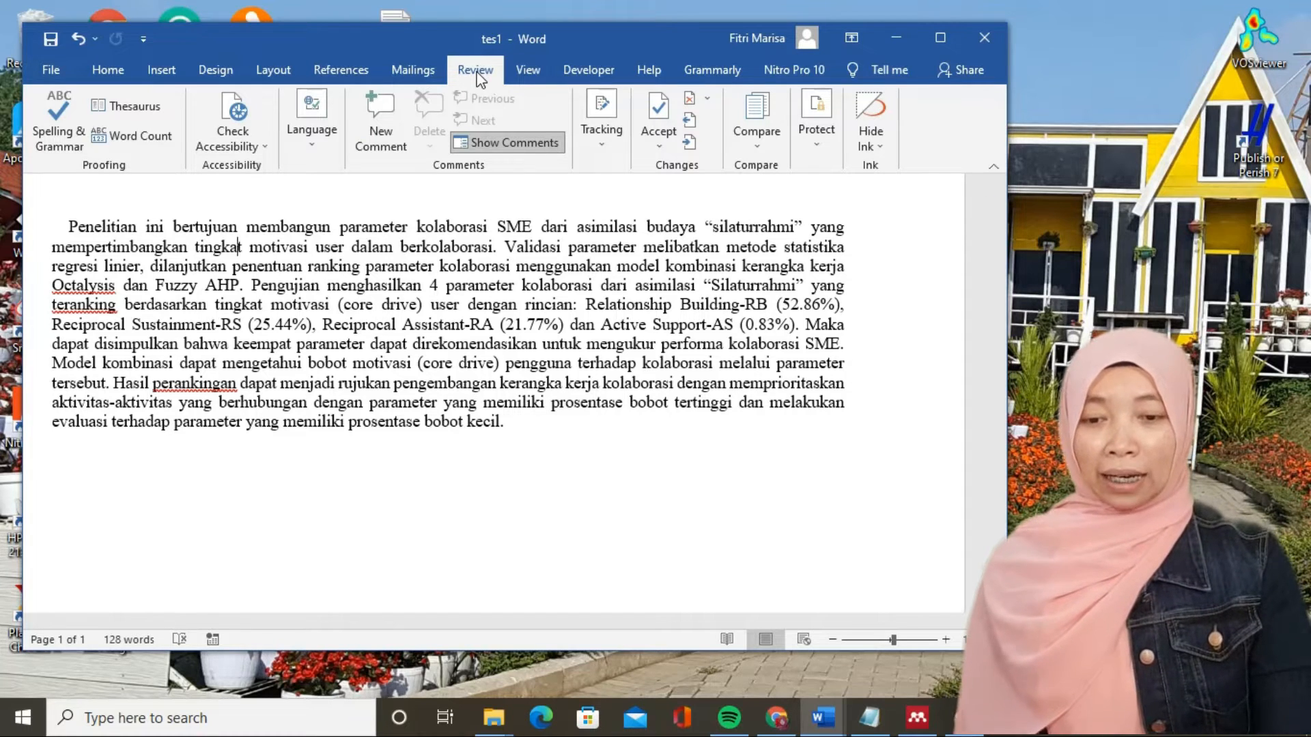
pyautogui.click(612, 152)
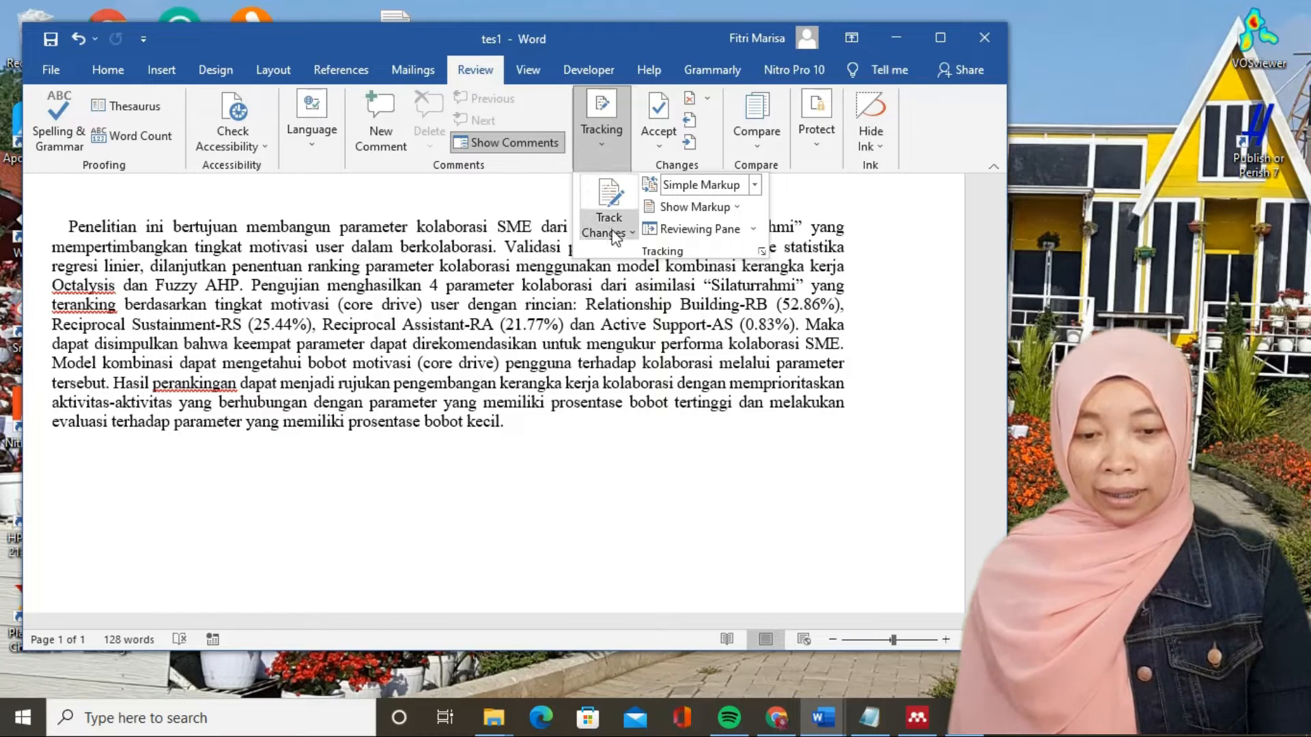
pyautogui.click(501, 208)
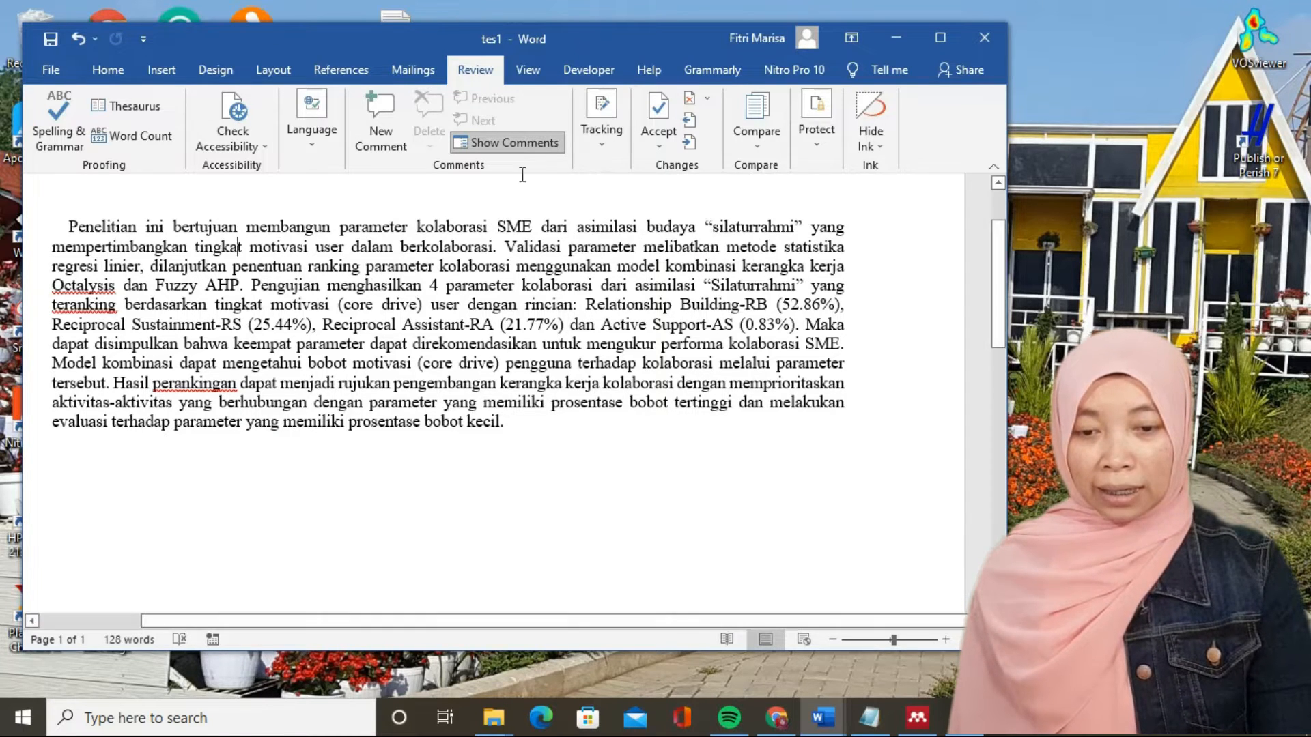
pyautogui.click(602, 105)
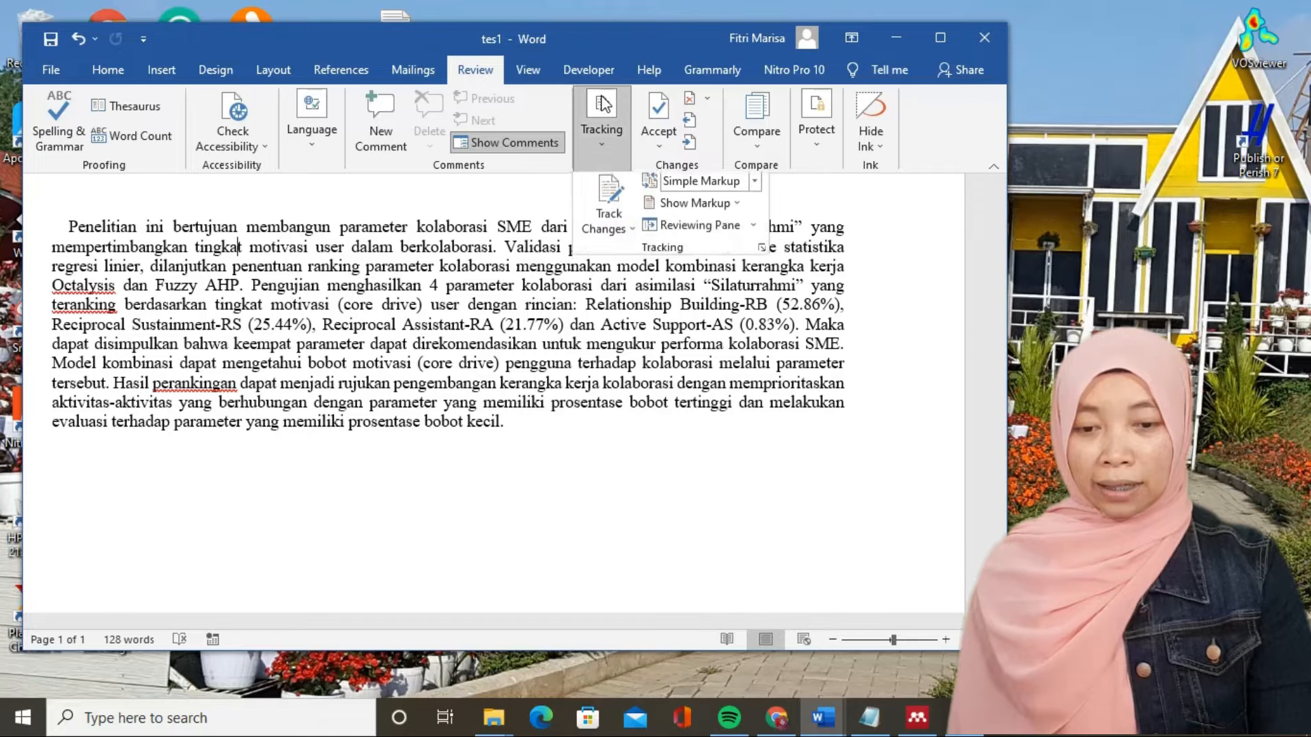
pyautogui.click(607, 202)
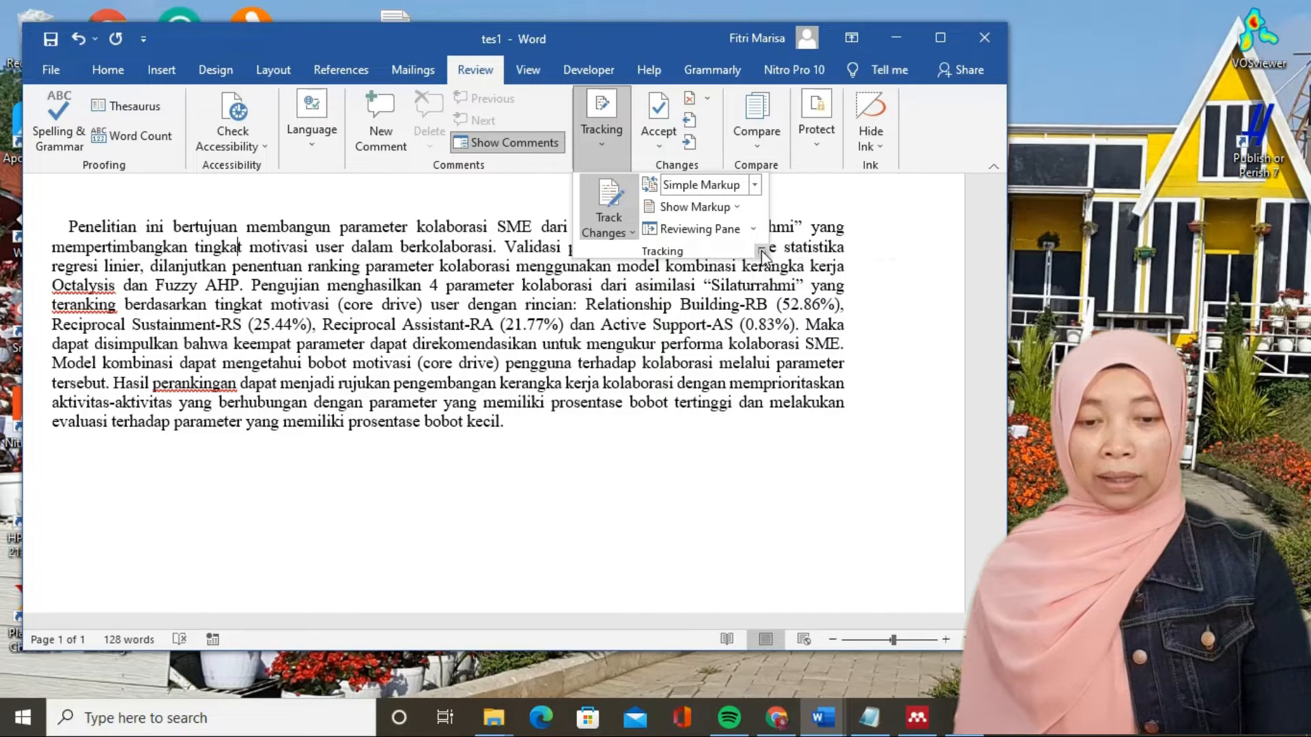
# - Check the user name setting from the Track Changes options, leaving without saving anything
pyautogui.click(762, 253)
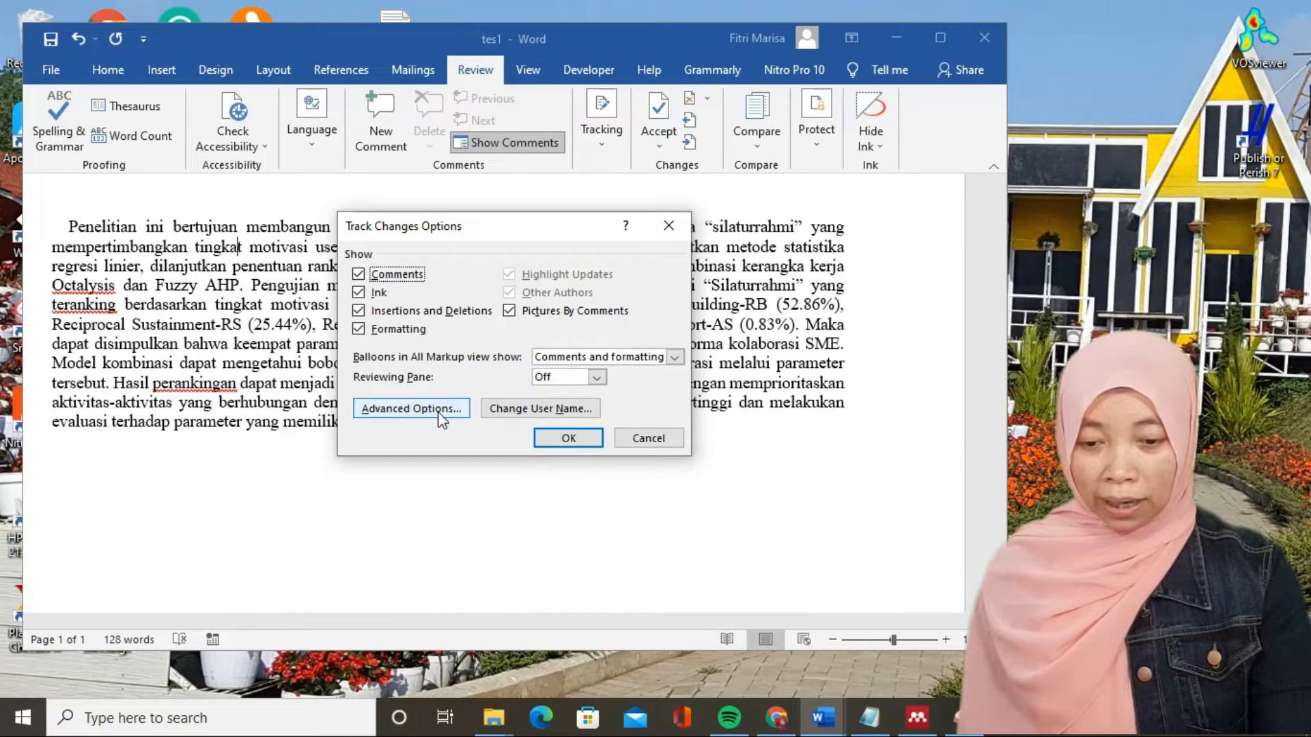
pyautogui.click(490, 408)
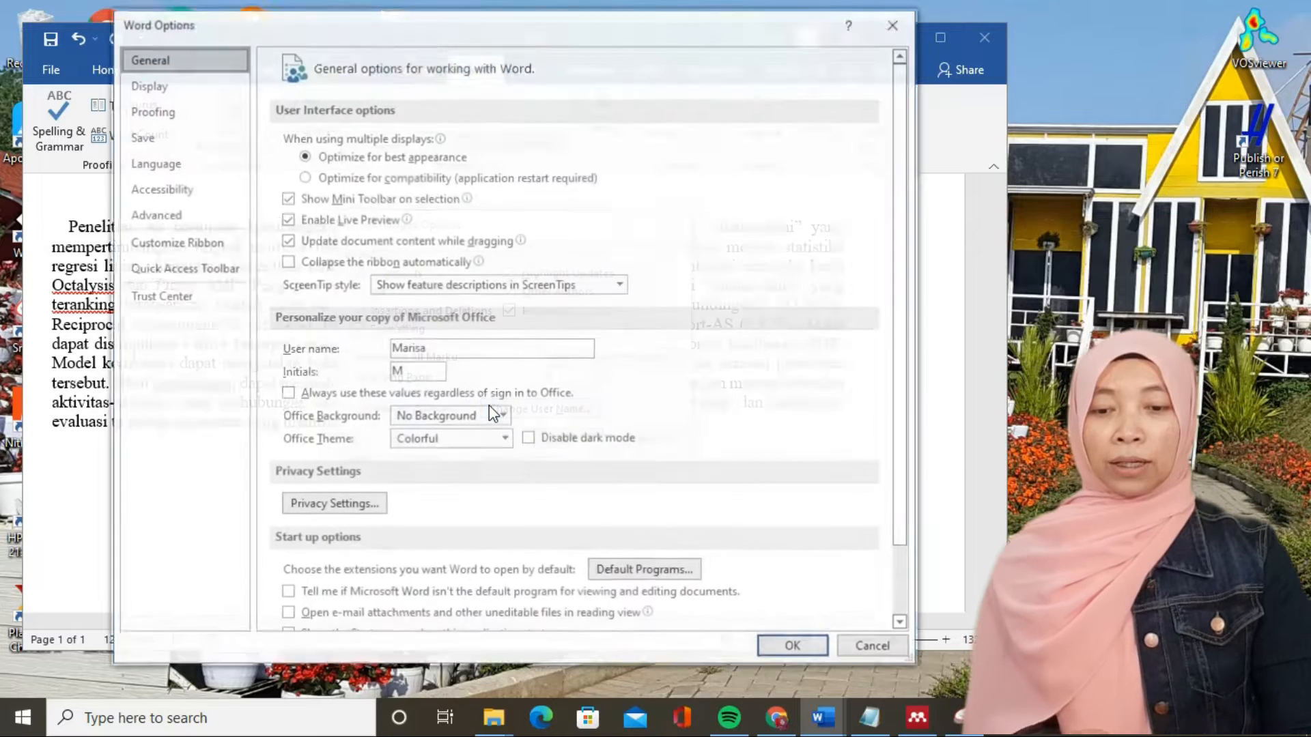
pyautogui.click(432, 348)
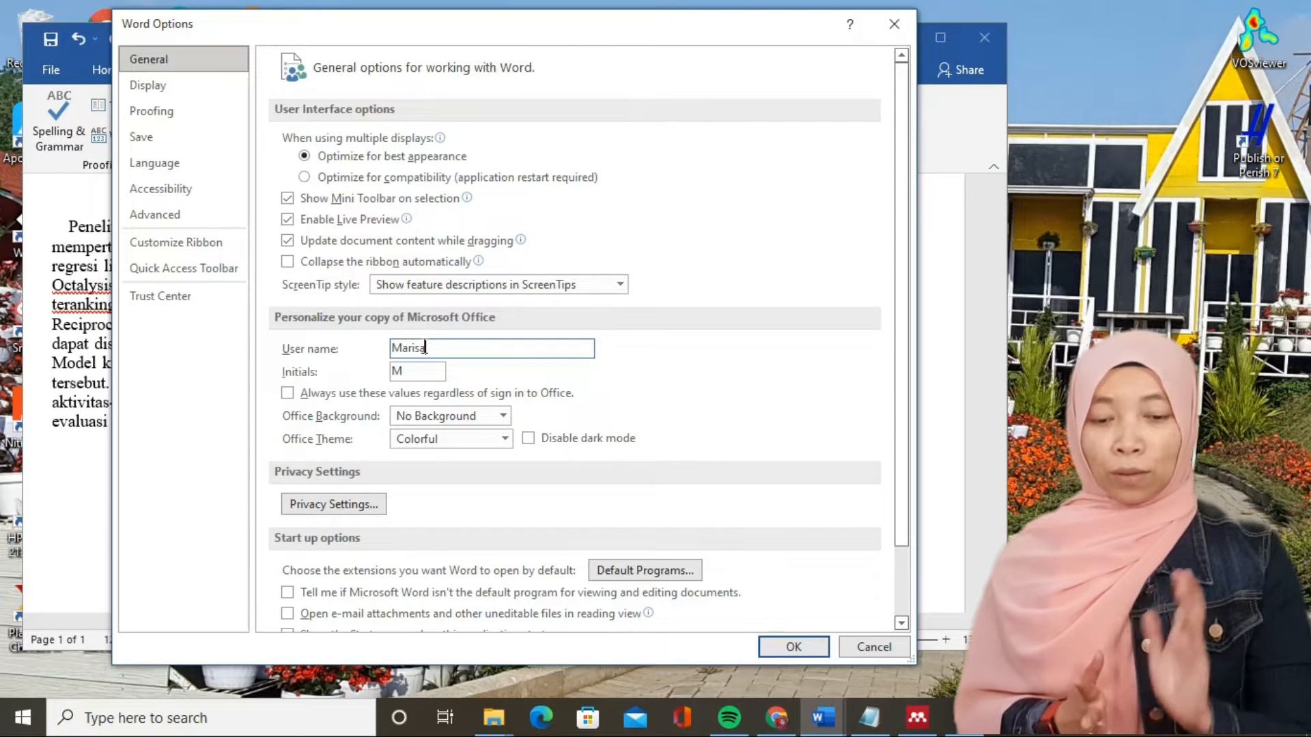
pyautogui.click(883, 649)
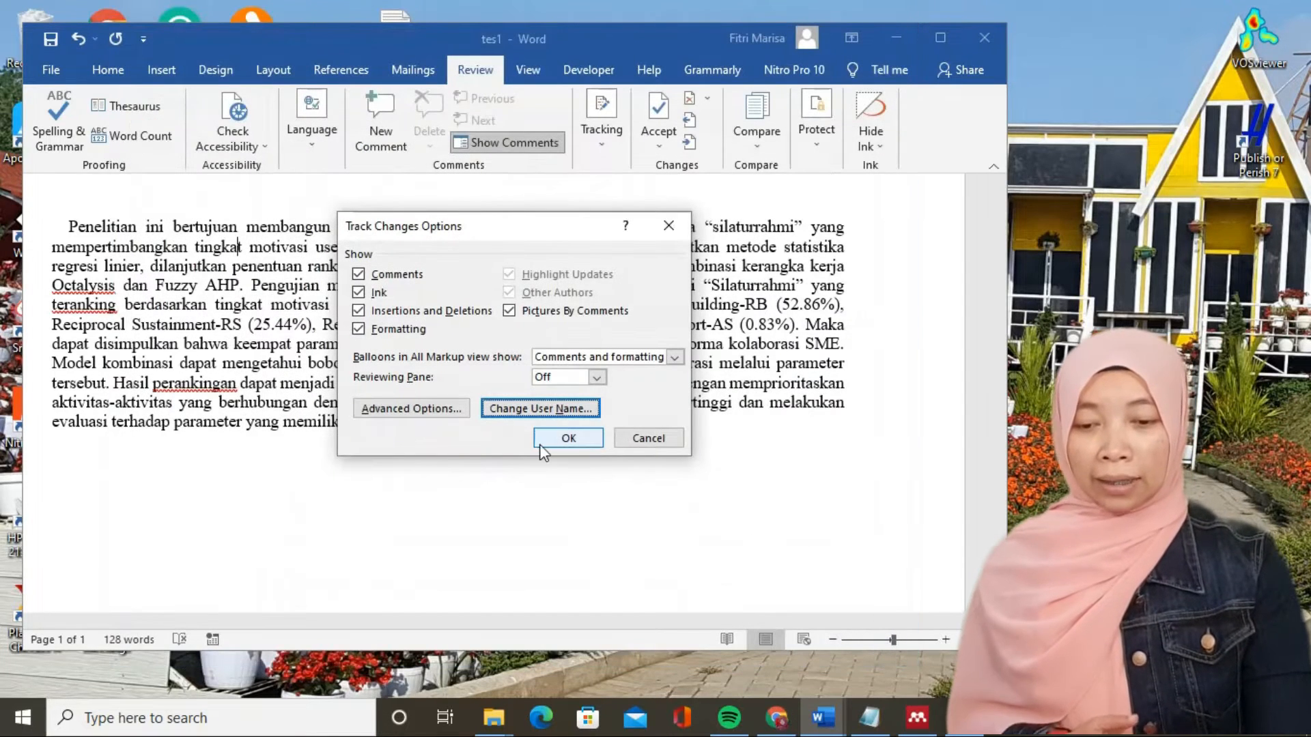
# - Examine the advanced Track Changes options, including the colors for moved text, and leave them without saving
pyautogui.click(437, 411)
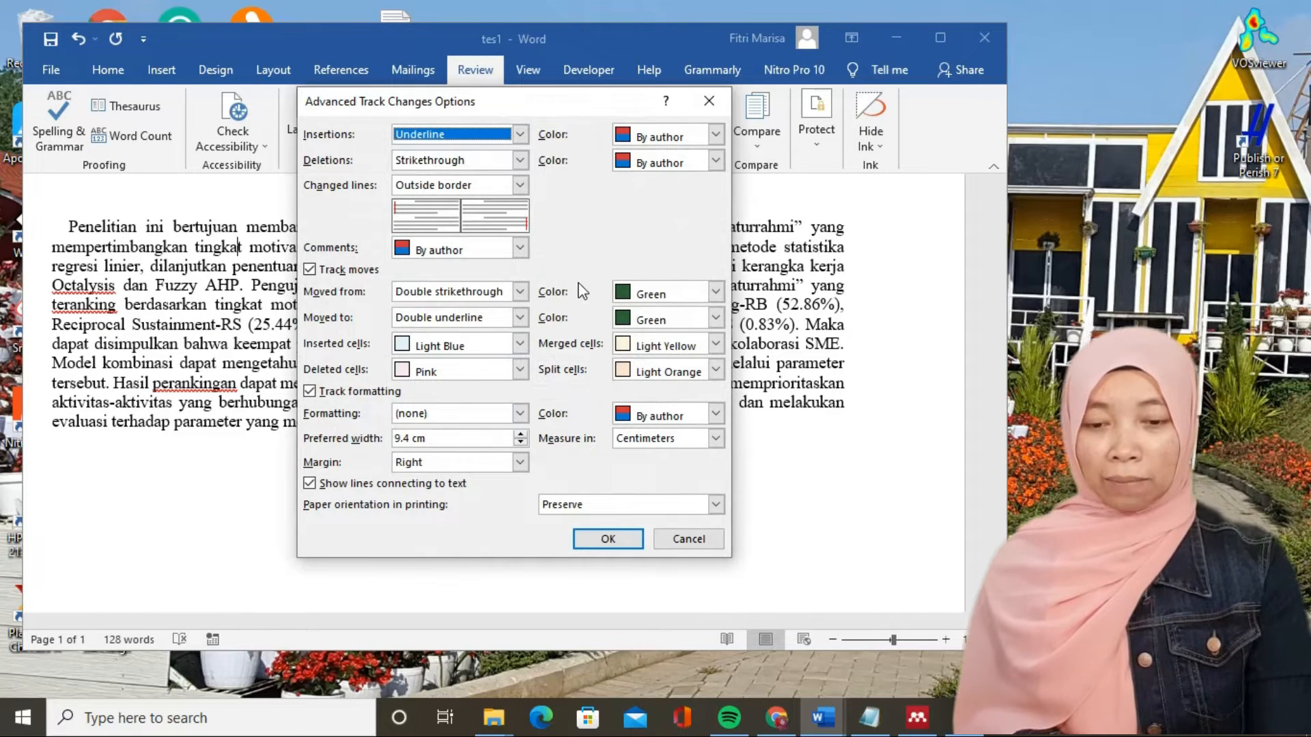
pyautogui.click(661, 298)
pyautogui.click(661, 297)
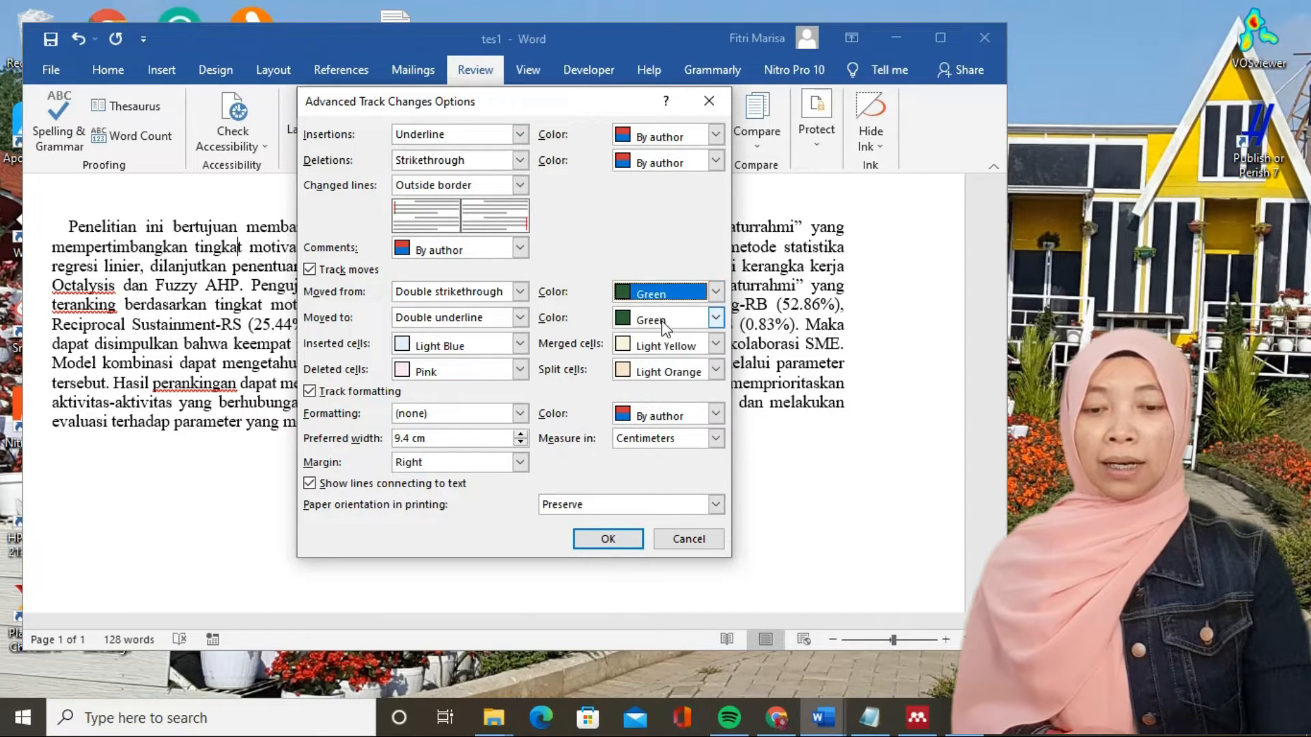
pyautogui.click(663, 324)
pyautogui.click(662, 322)
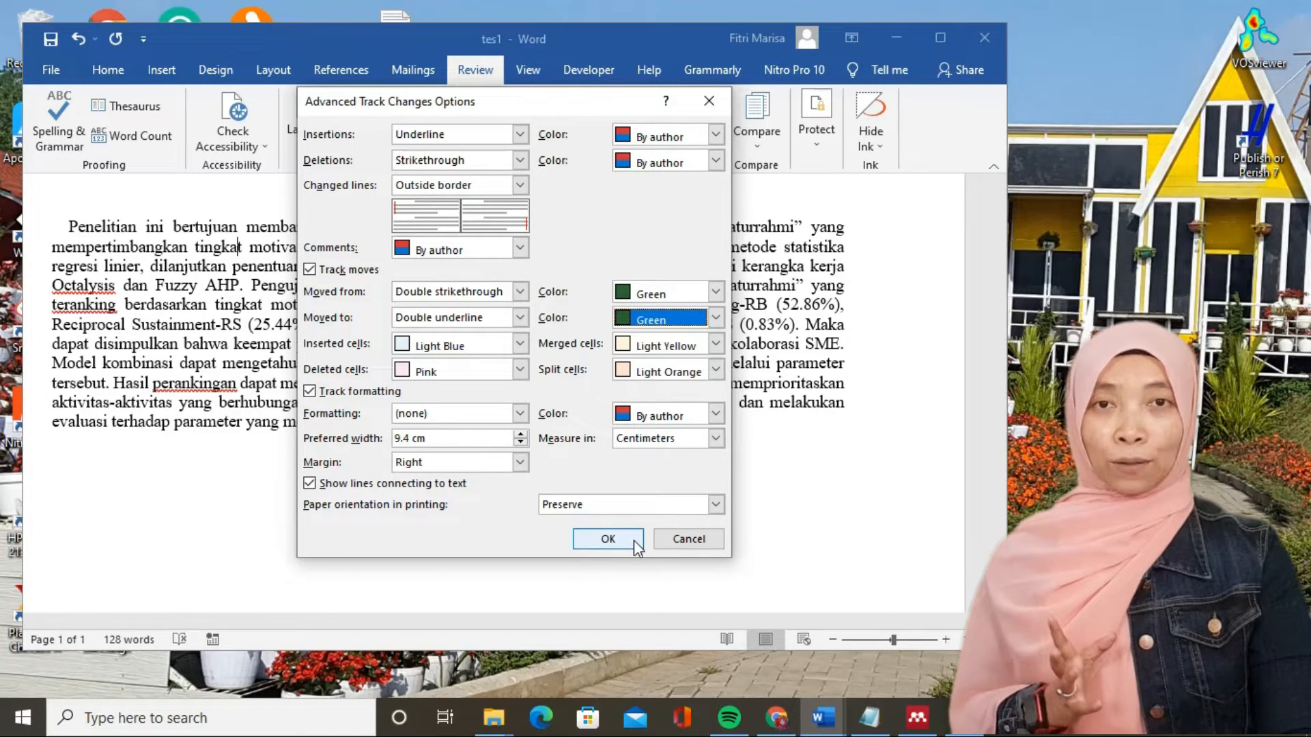
pyautogui.click(674, 542)
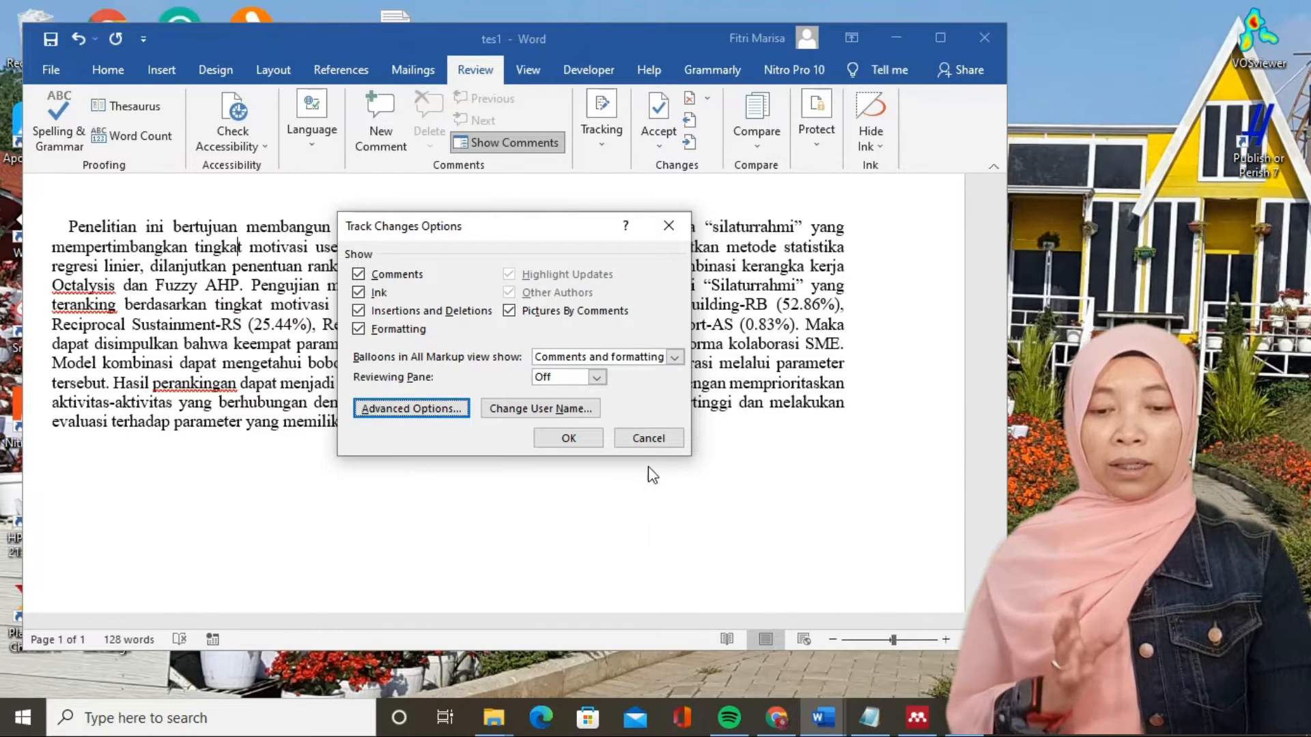
pyautogui.click(645, 440)
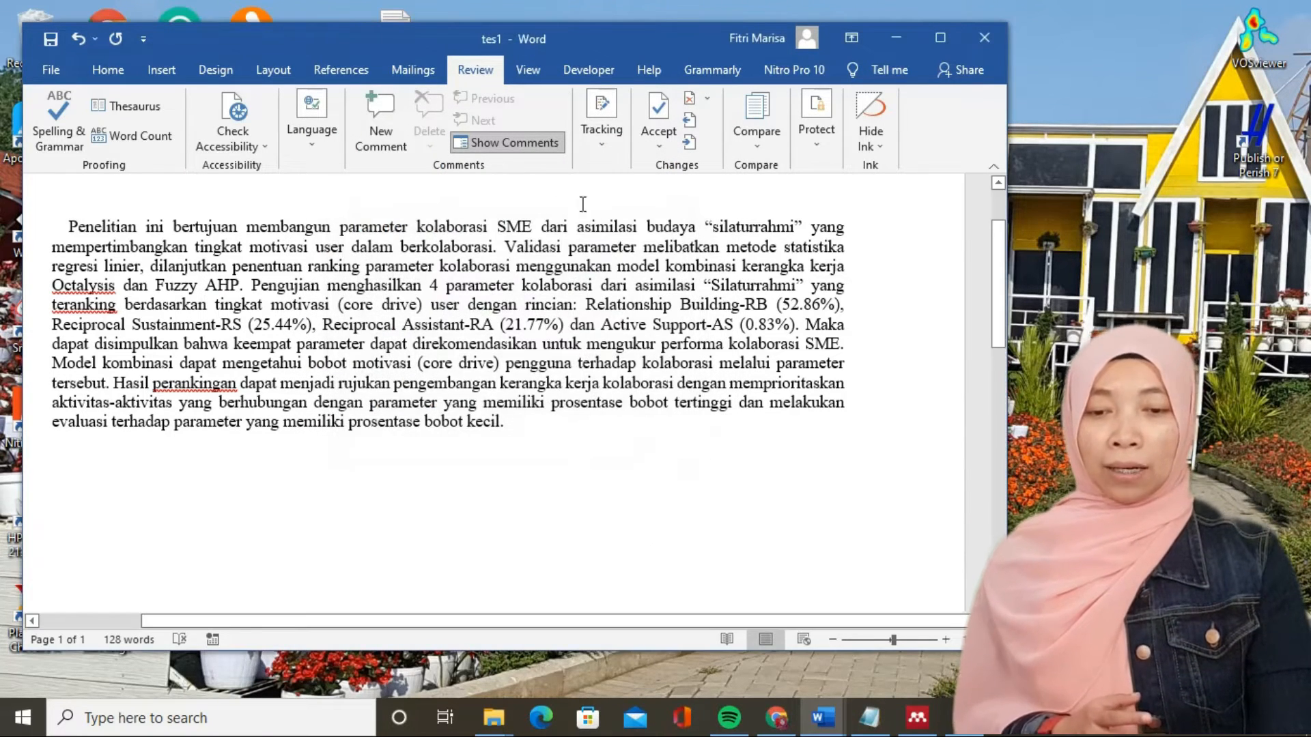
# - Delete the opening words "Penelitian ini bertujuan" from the paragraph as a tracked change
pyautogui.click(608, 140)
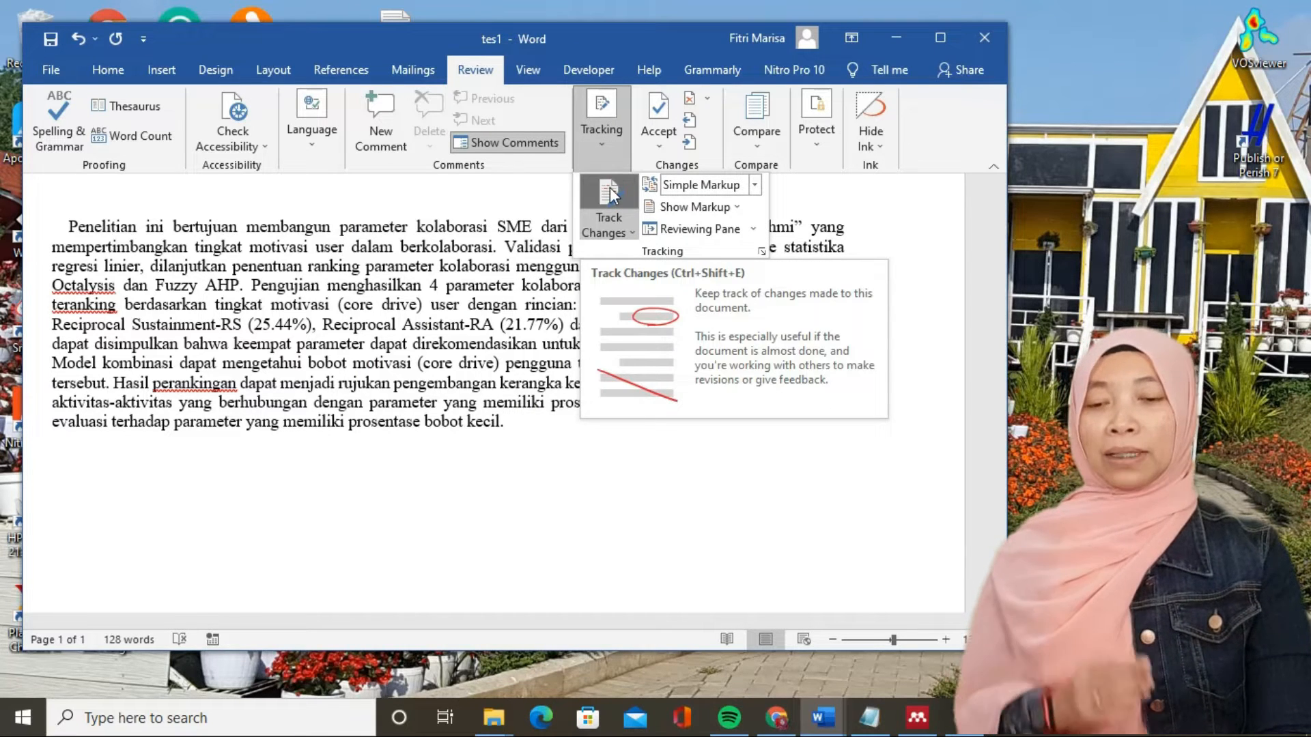
pyautogui.click(490, 220)
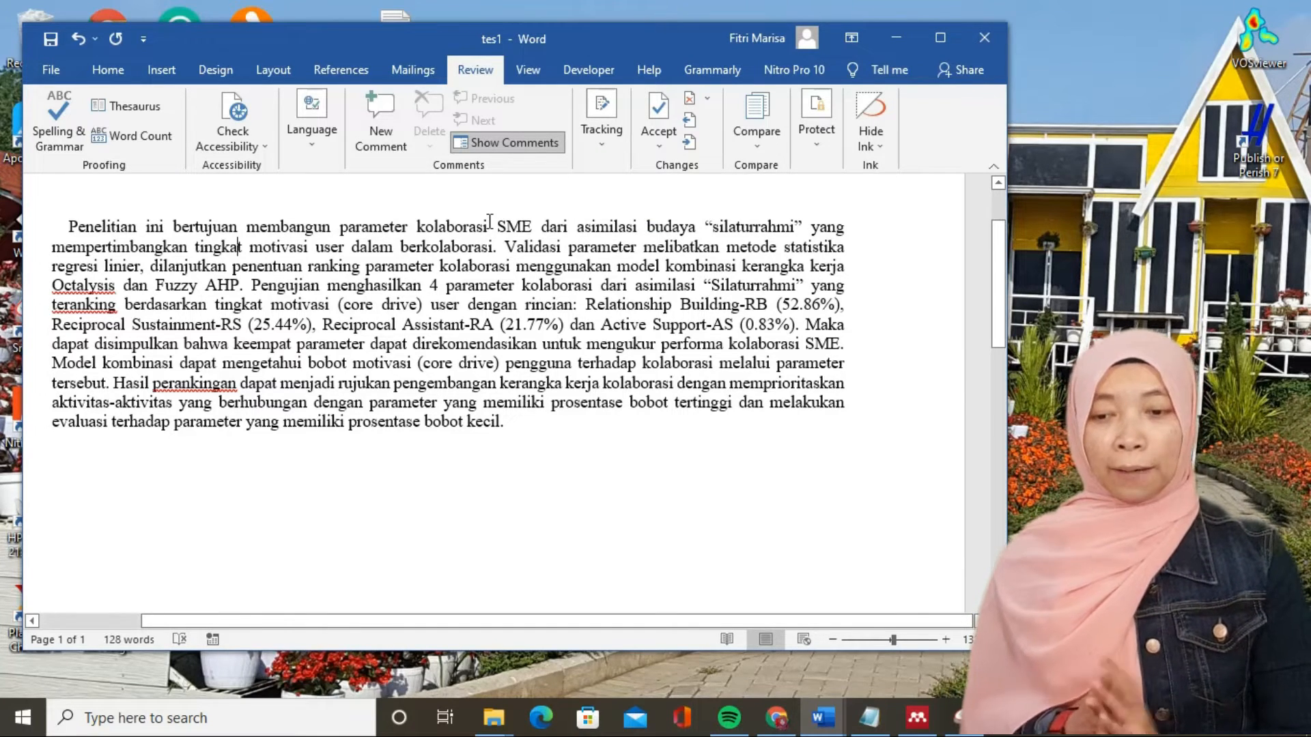
pyautogui.click(70, 225)
pyautogui.moveTo(71, 225); pyautogui.dragTo(238, 225)
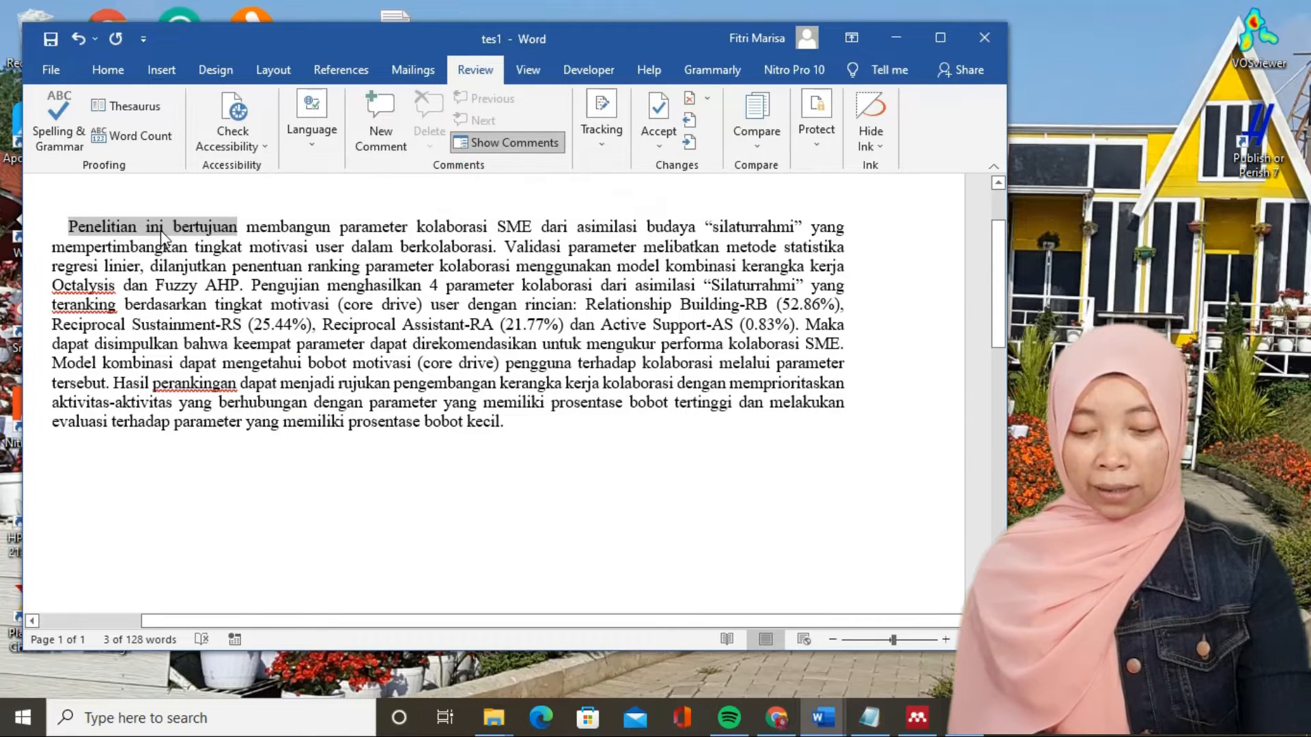
pyautogui.press('Delete')
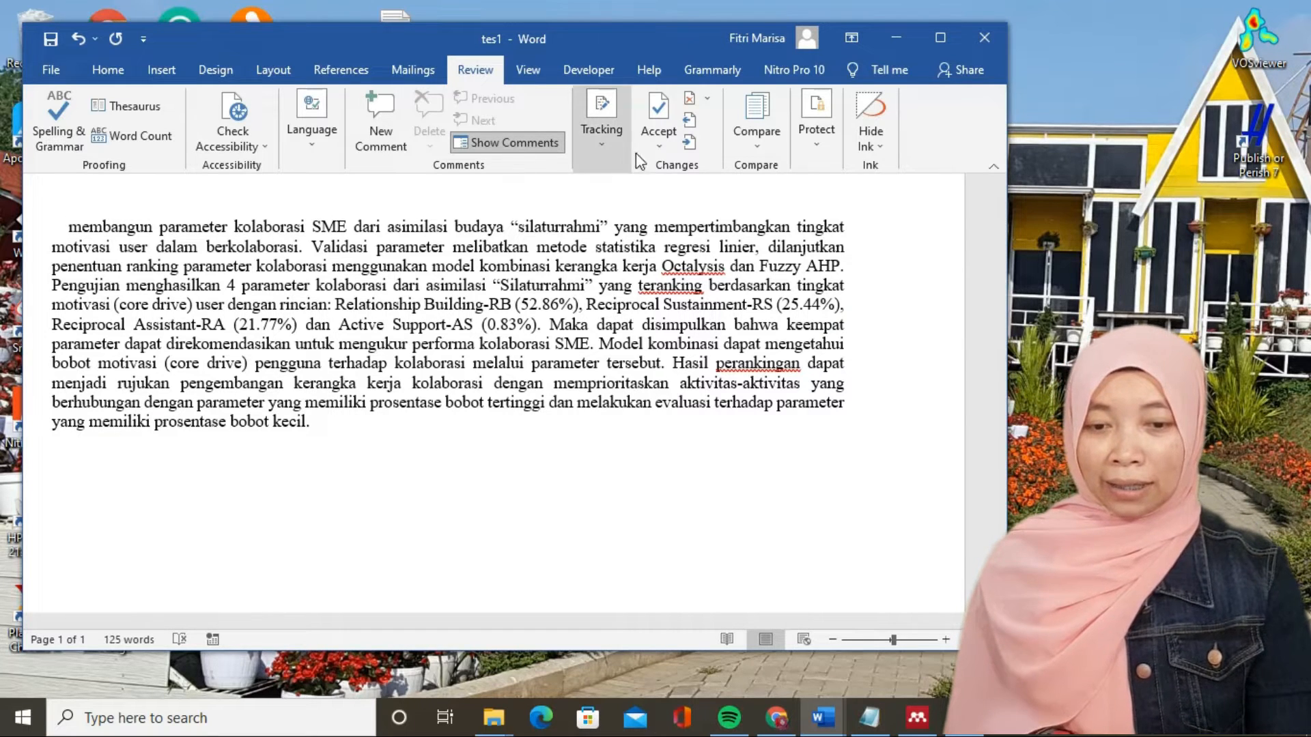
# - Review the recorded deletion in the Reviewing Pane and close the pane
pyautogui.click(608, 146)
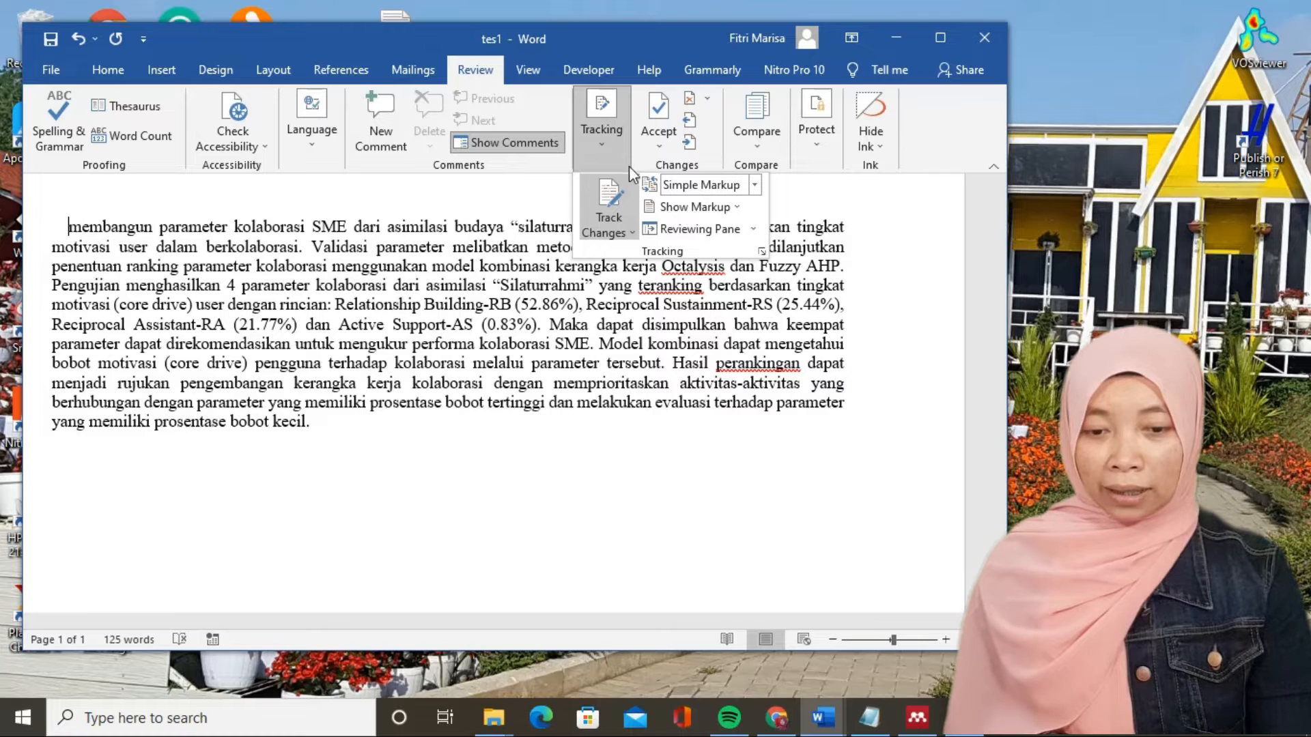
pyautogui.click(673, 213)
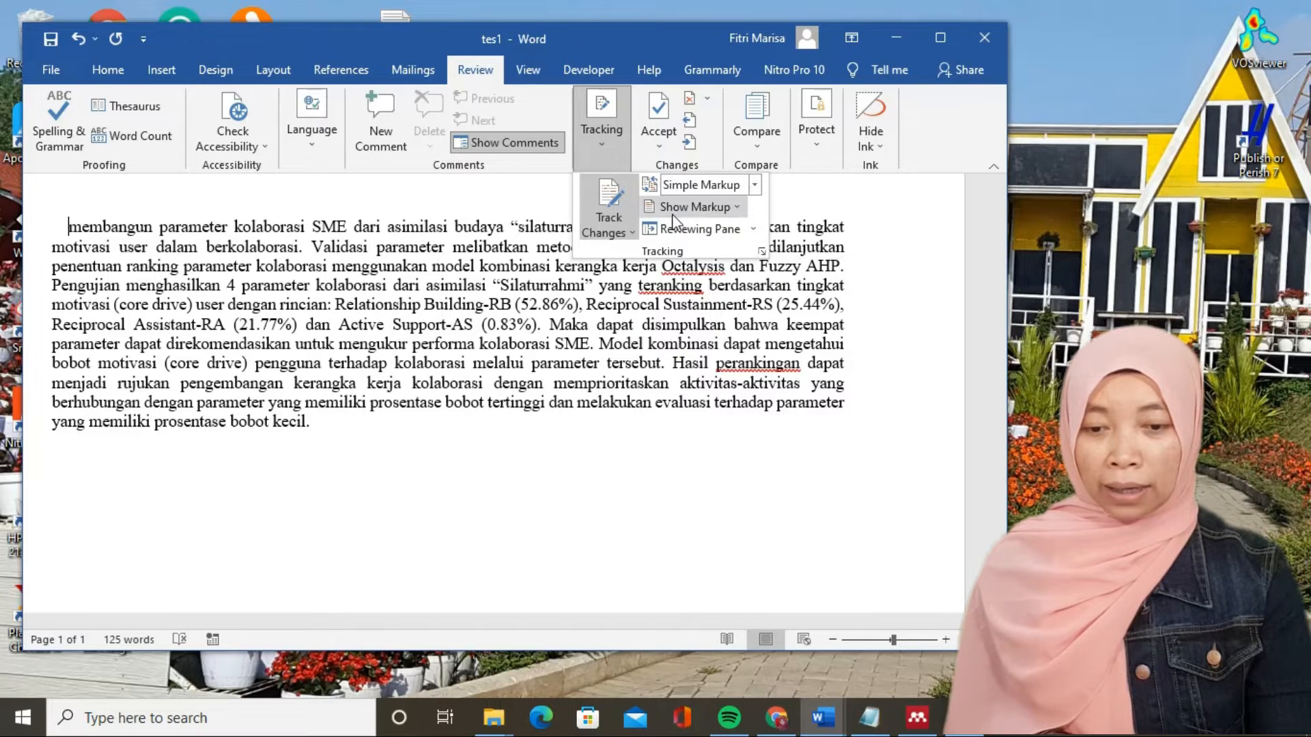
pyautogui.click(670, 212)
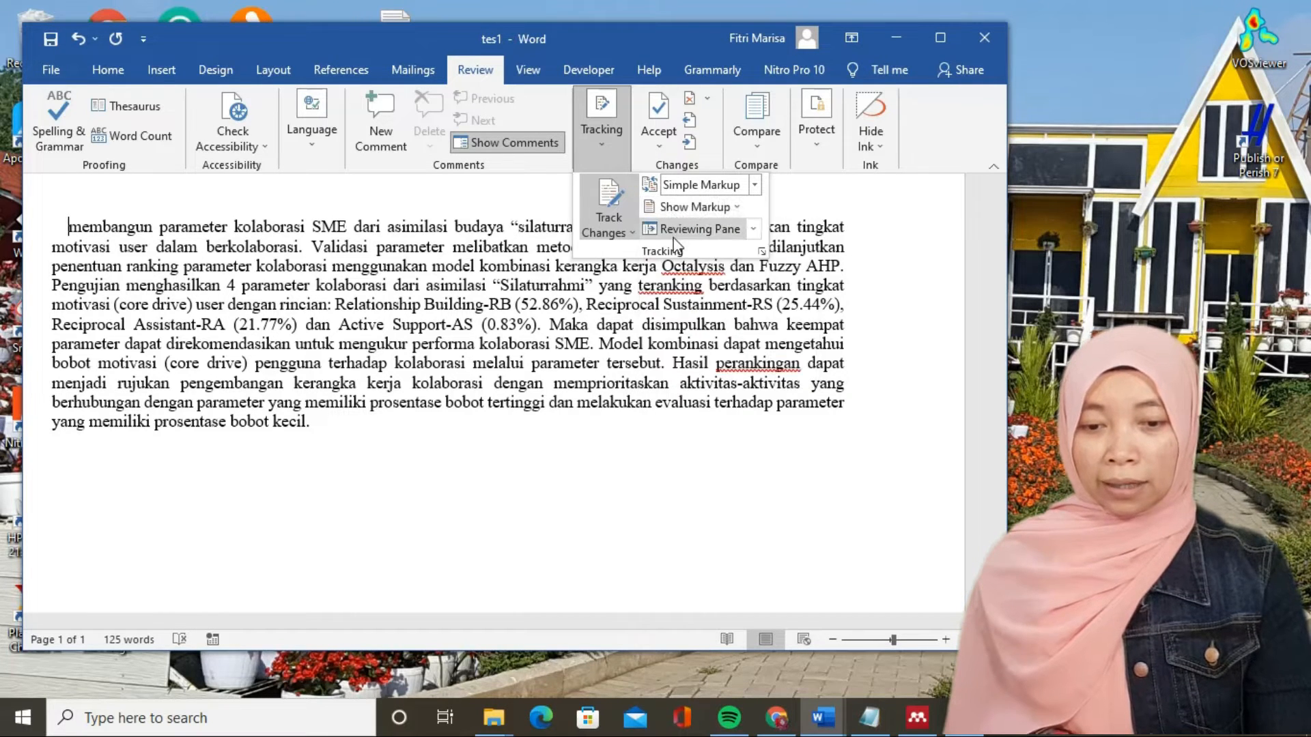
pyautogui.click(679, 229)
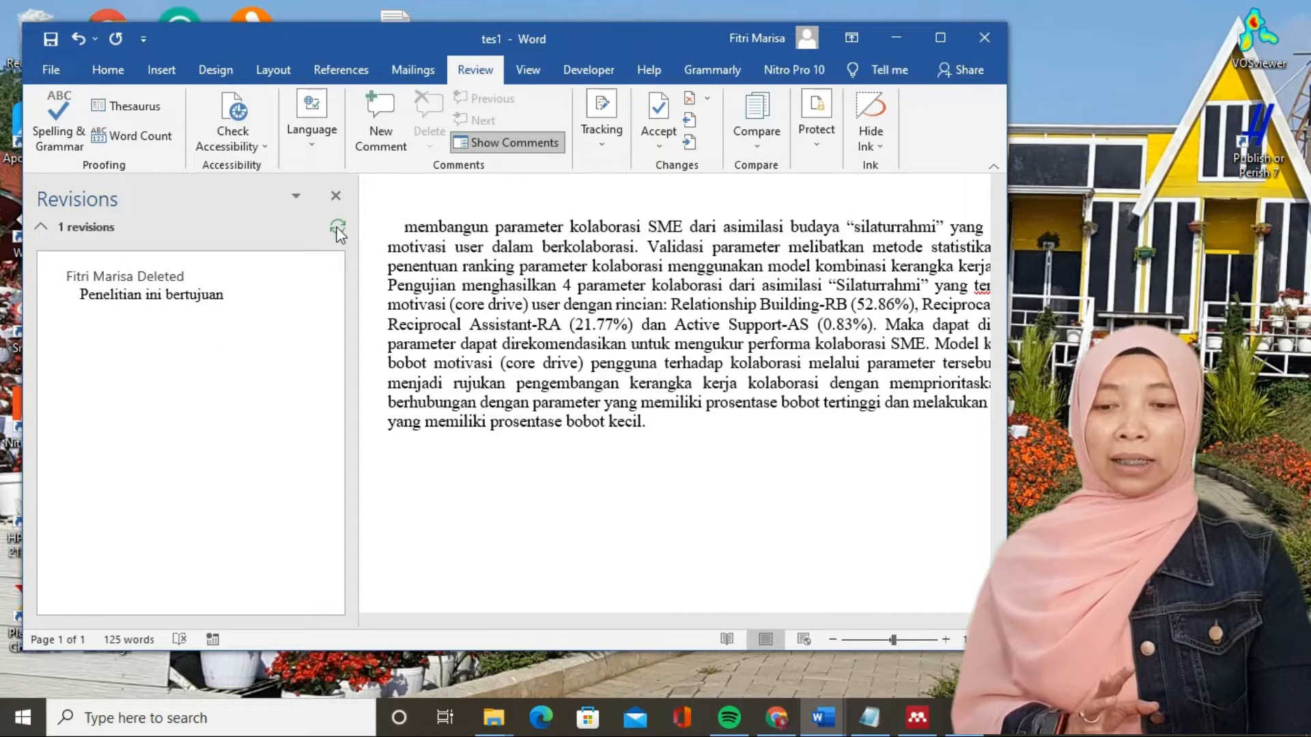
pyautogui.click(336, 196)
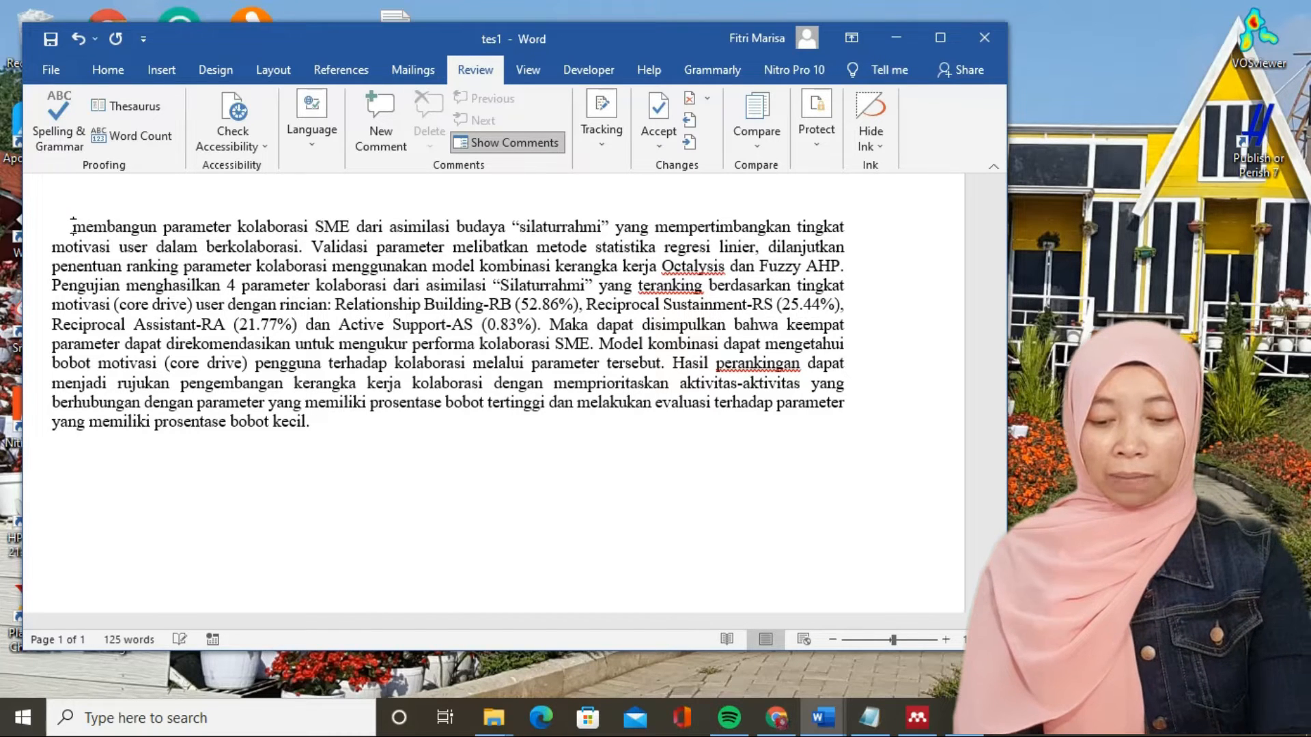
# - Insert "Tujuan penelitian ini adalah" at the start of the paragraph, before "membangun"
pyautogui.write('Tuj')
pyautogui.write('uan penelitian ')
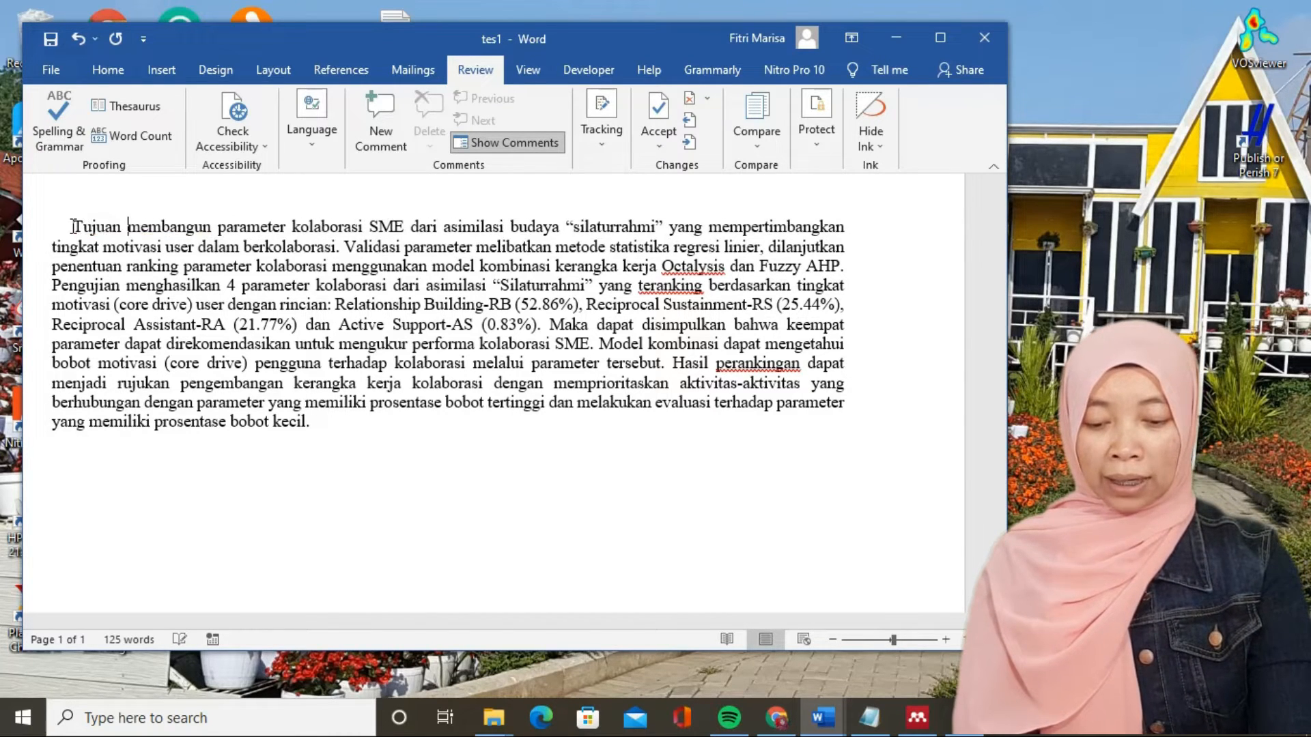
pyautogui.write('ini  adla')
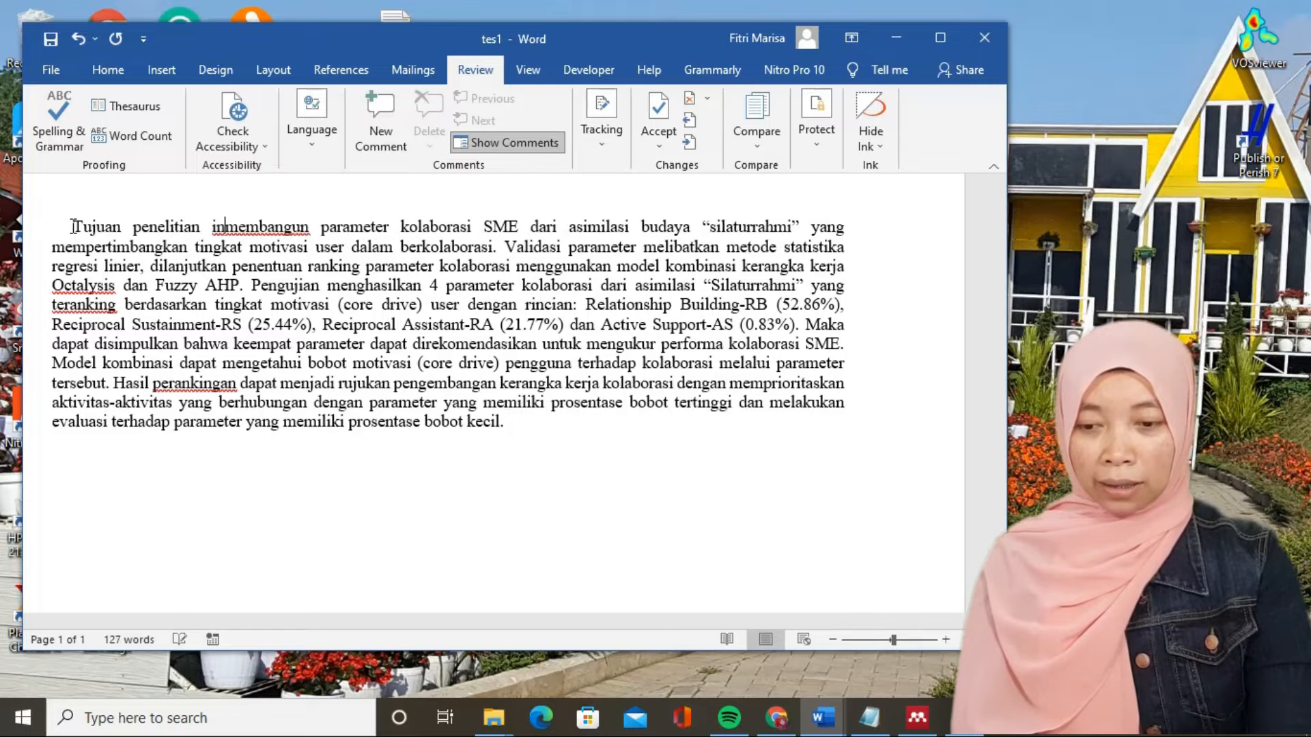
pyautogui.press('BackSpace')
pyautogui.press('BackSpace')
pyautogui.write('alah')
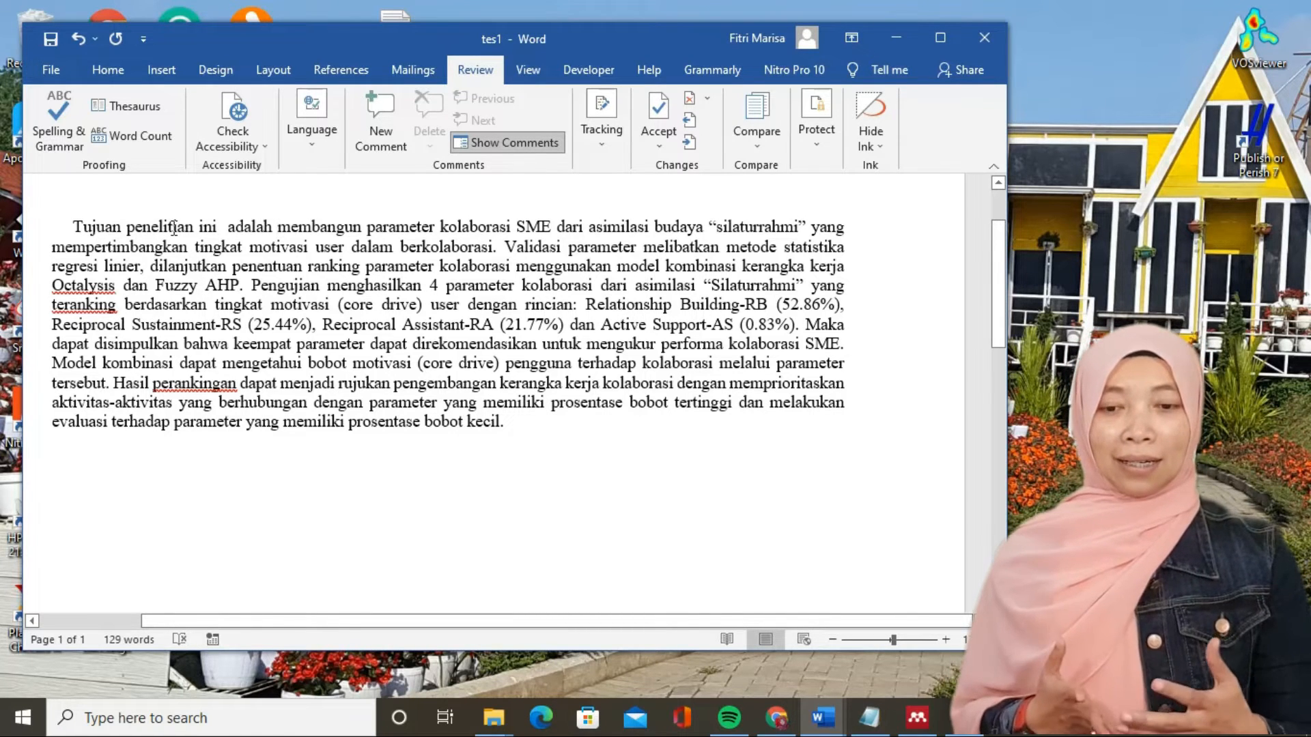
# - Show the Reviewing Pane beside the text and italicize the word "Octalysis" in the paragraph
pyautogui.click(605, 144)
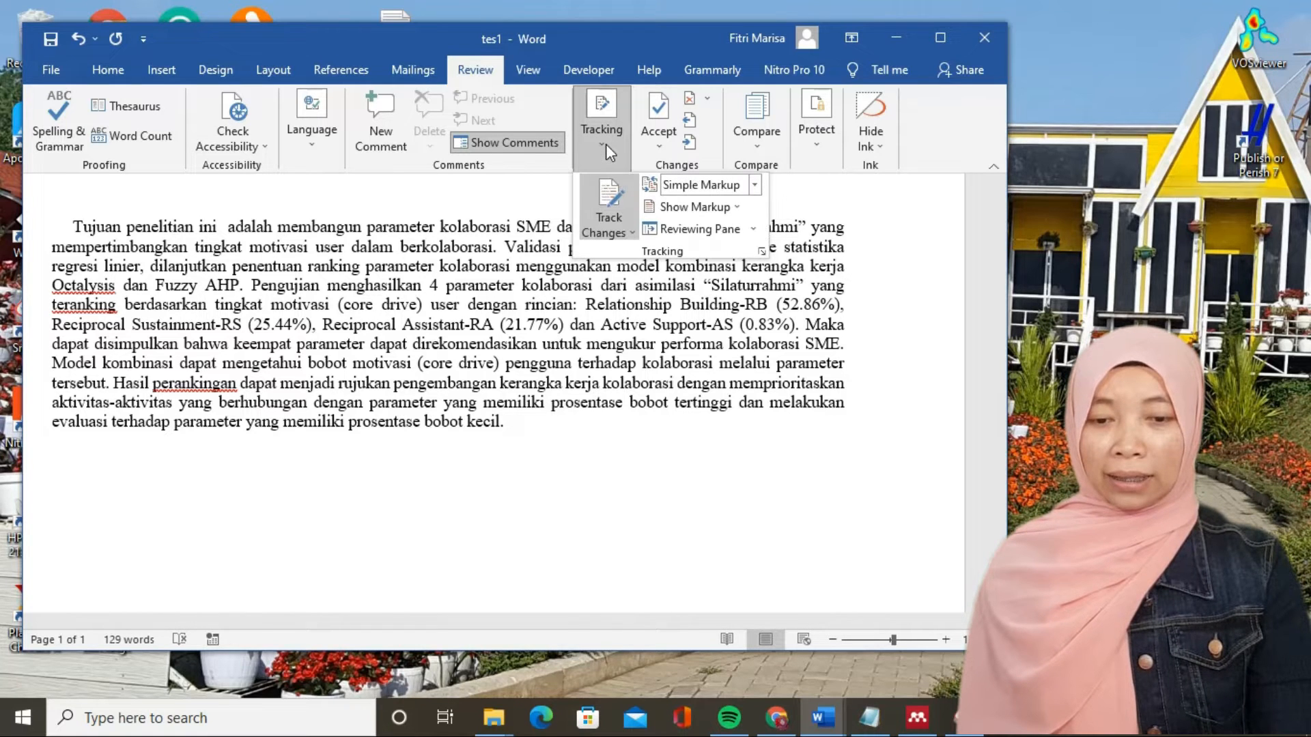
pyautogui.click(695, 234)
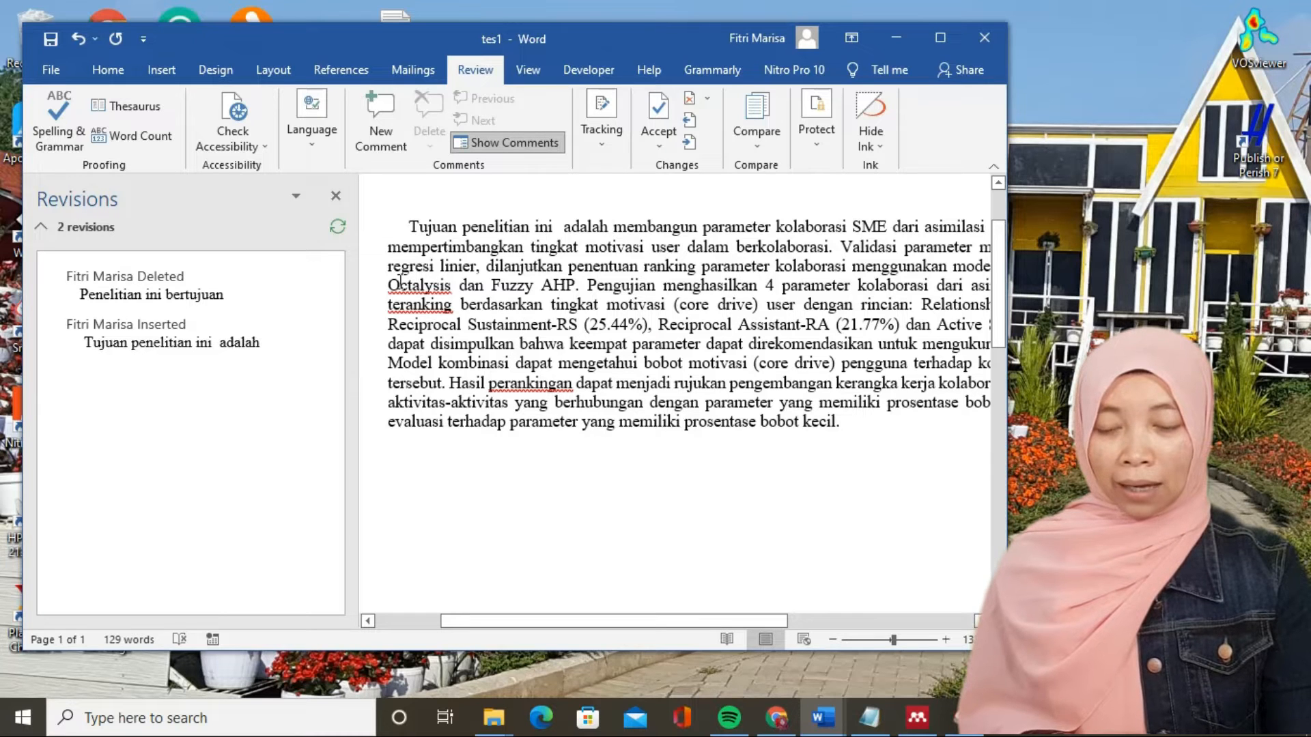
pyautogui.moveTo(392, 284); pyautogui.dragTo(452, 290)
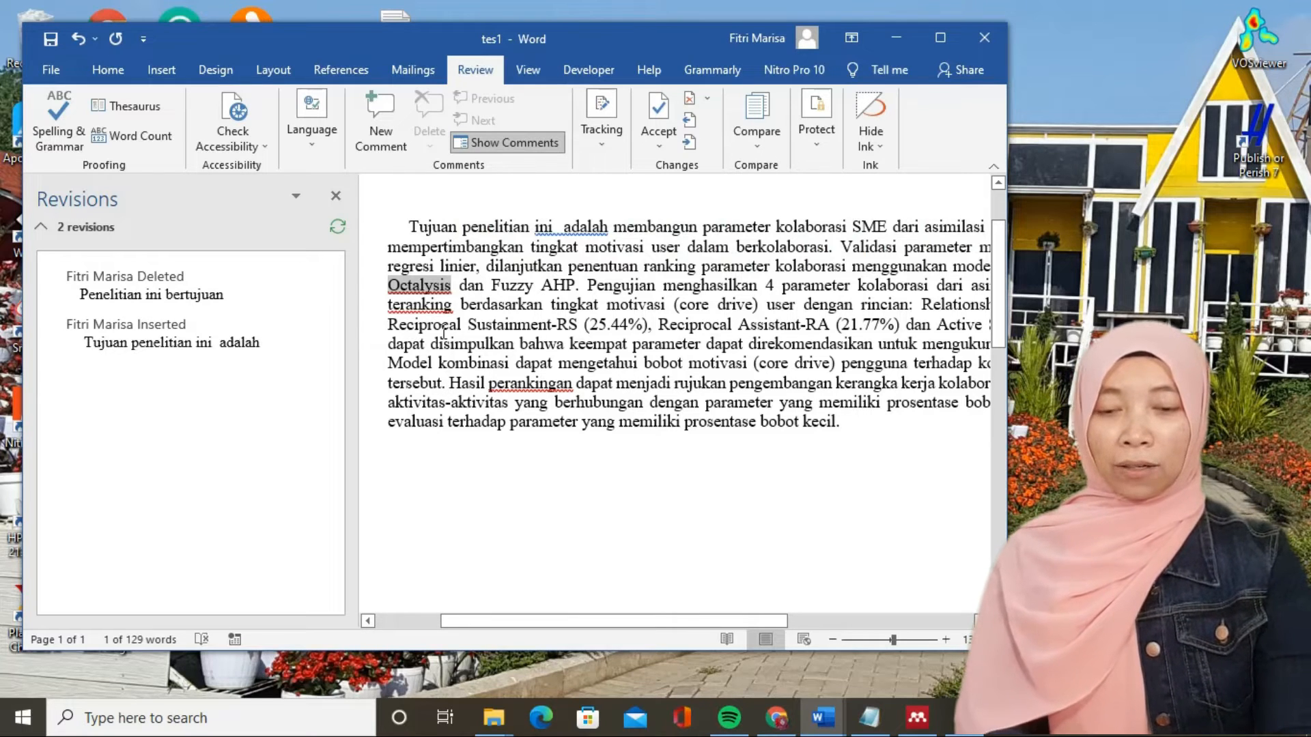
pyautogui.hotkey('ctrl', 'i')
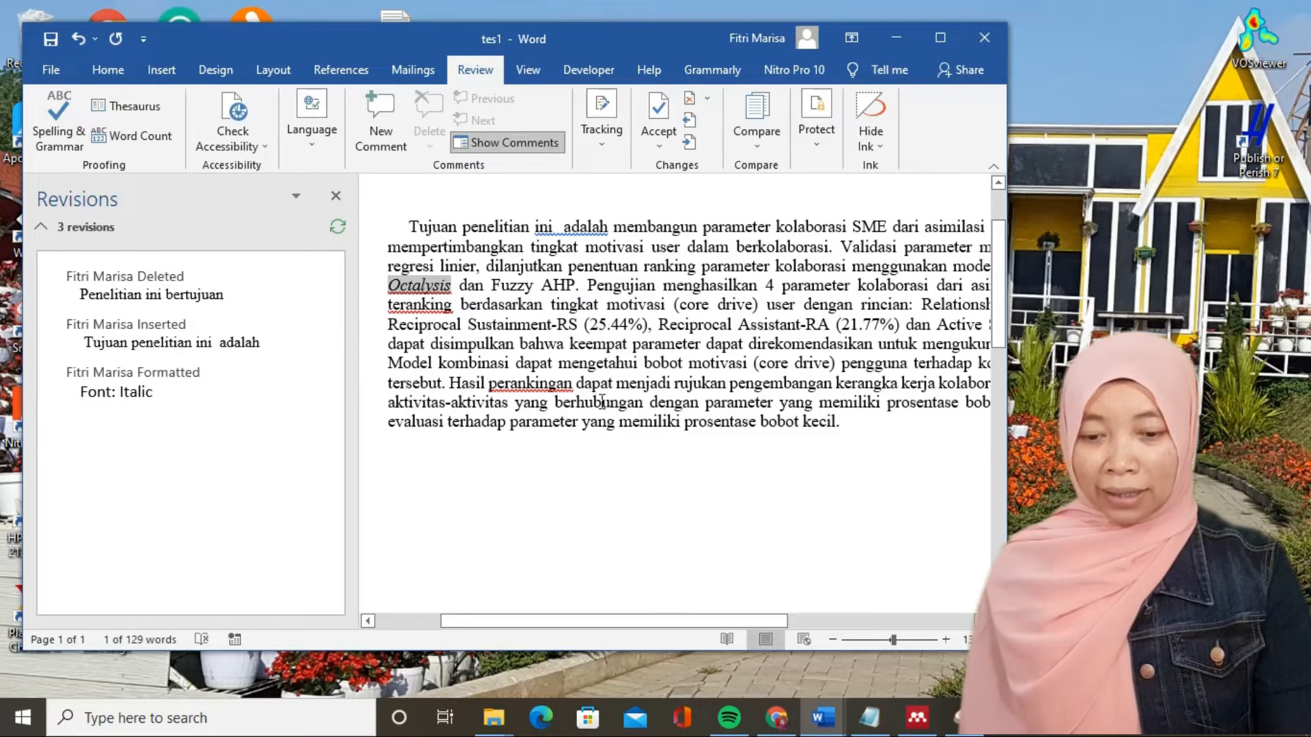
# - Close the Reviewing Pane, show the tracked changes inline in the paragraph and view the formatting note in the margin
pyautogui.moveTo(489, 626); pyautogui.dragTo(396, 594)
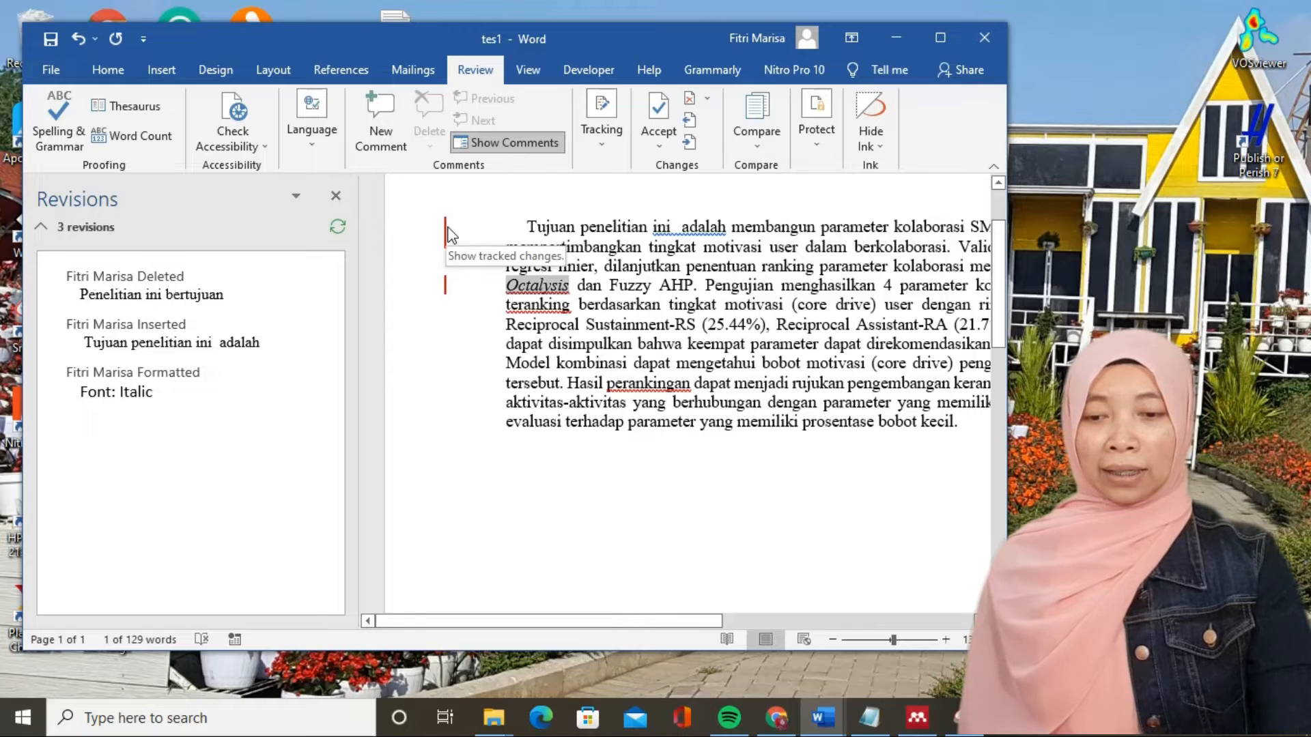
pyautogui.click(335, 196)
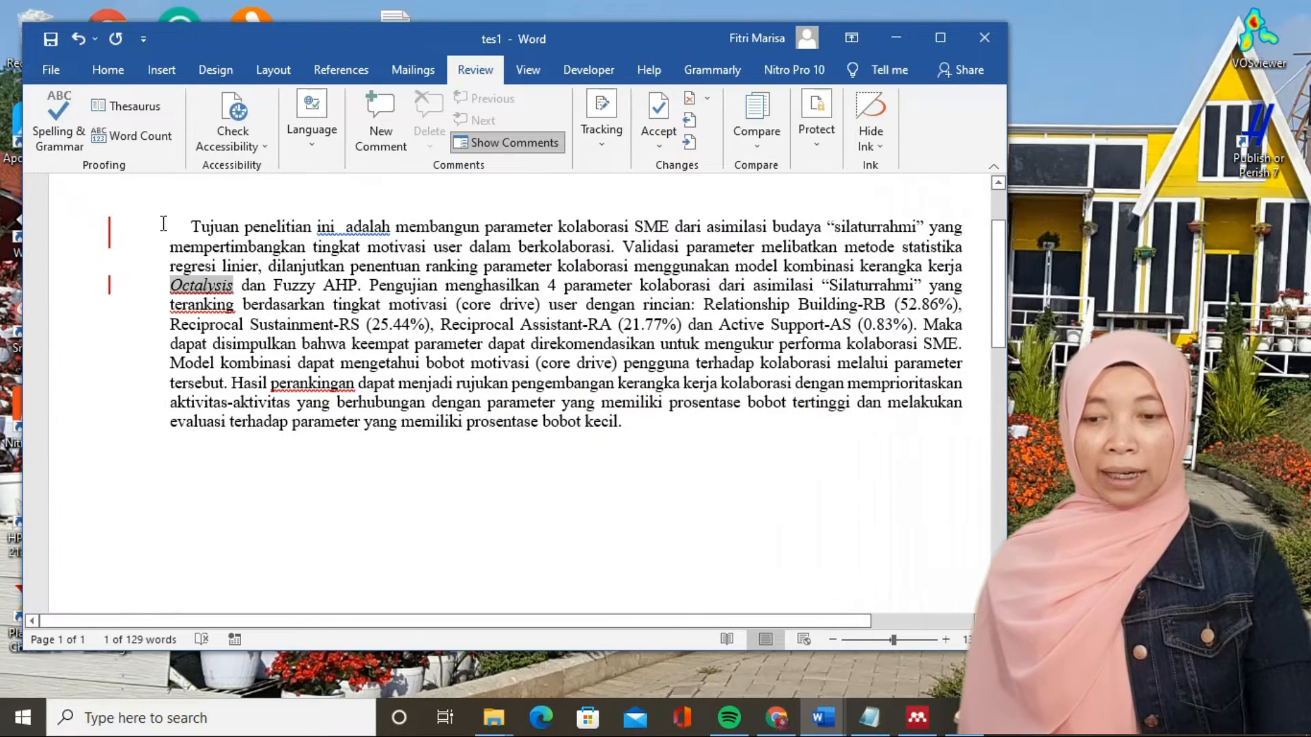
pyautogui.click(110, 235)
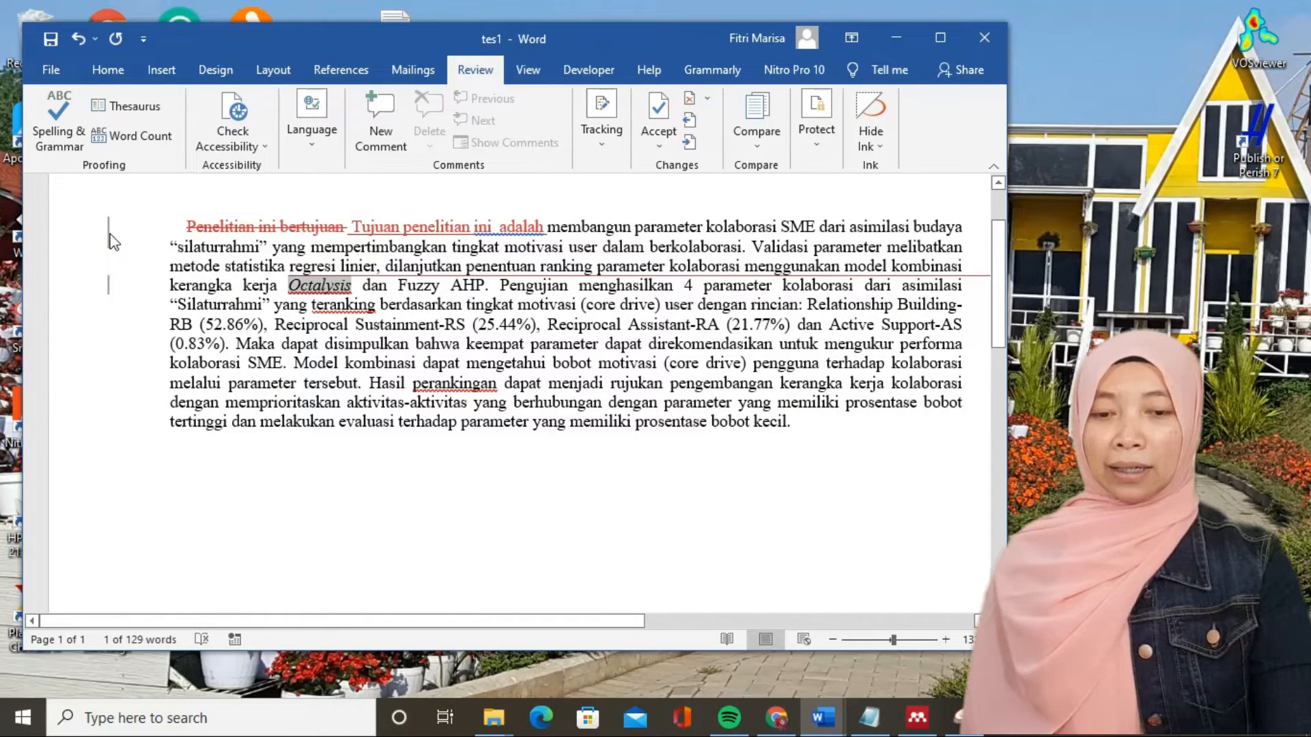
pyautogui.moveTo(468, 626); pyautogui.dragTo(737, 624)
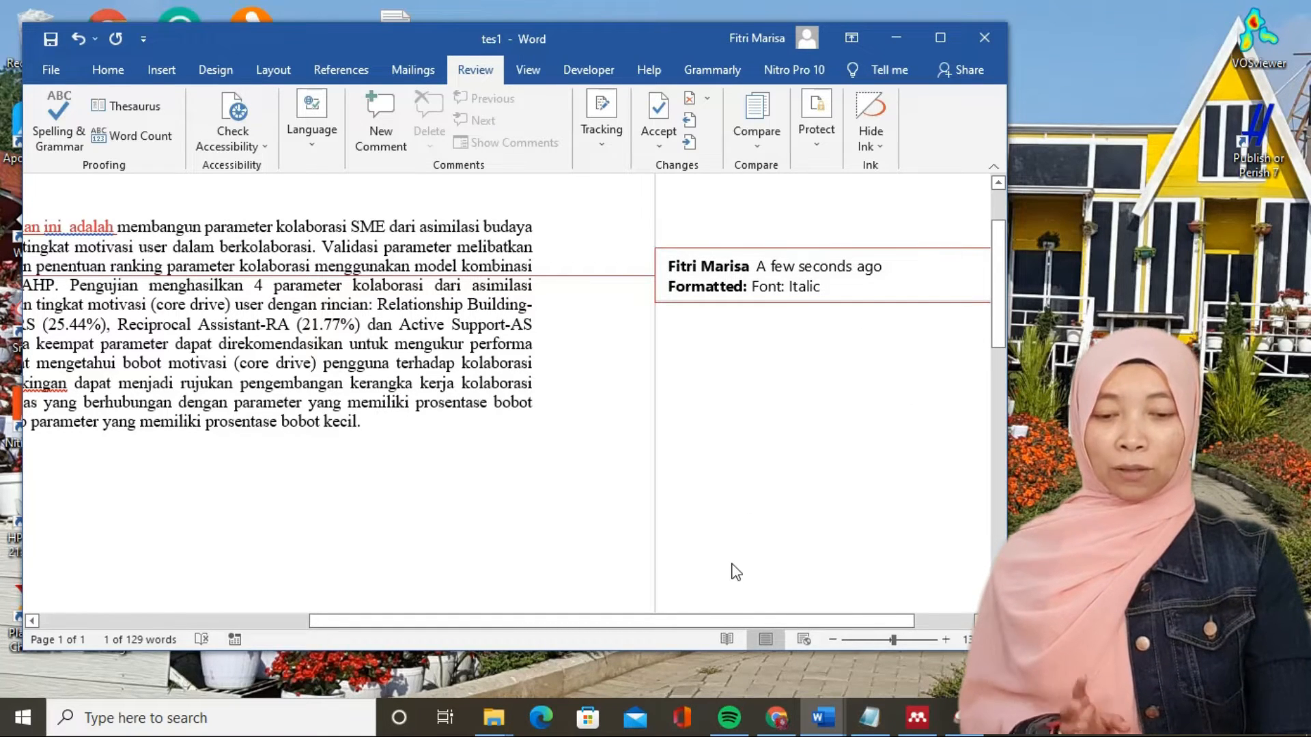
pyautogui.moveTo(703, 620); pyautogui.dragTo(440, 638)
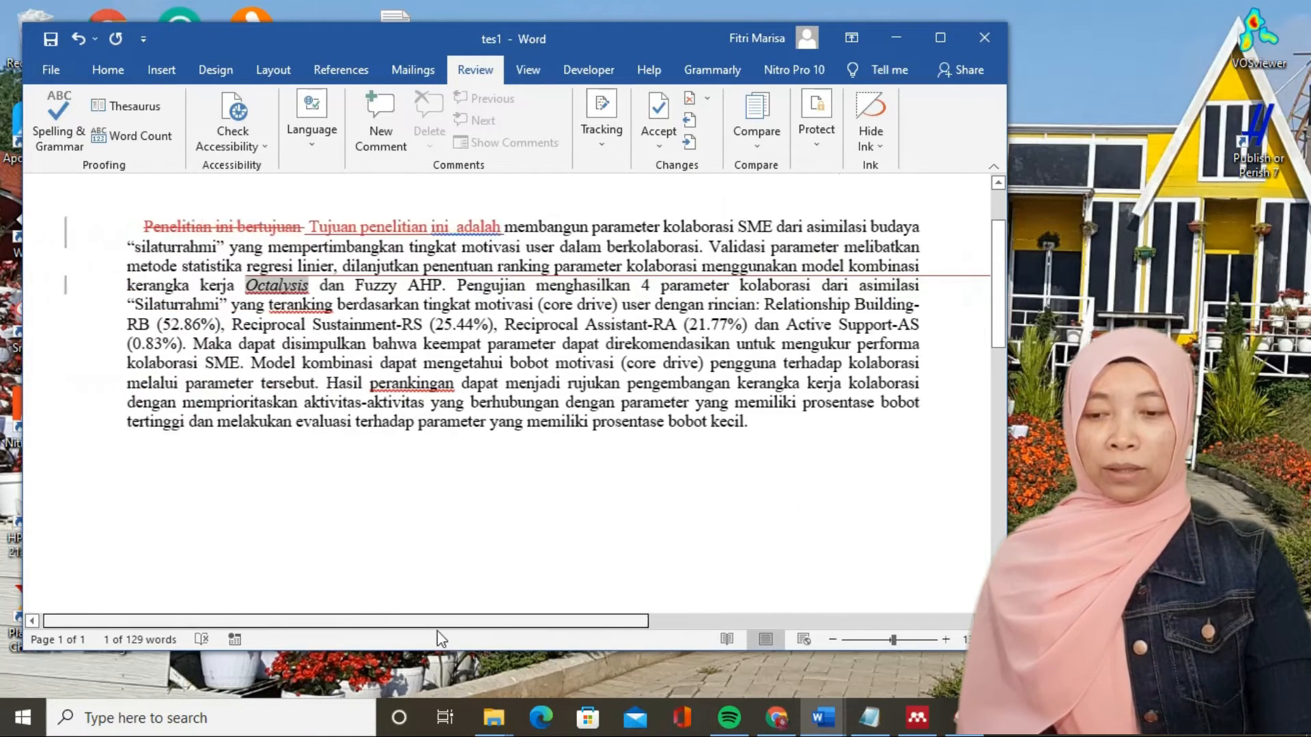
# - Examine the tracked deletion, insertion and italic formatting in the paragraph, comparing the views with hidden and shown markup
pyautogui.click(295, 285)
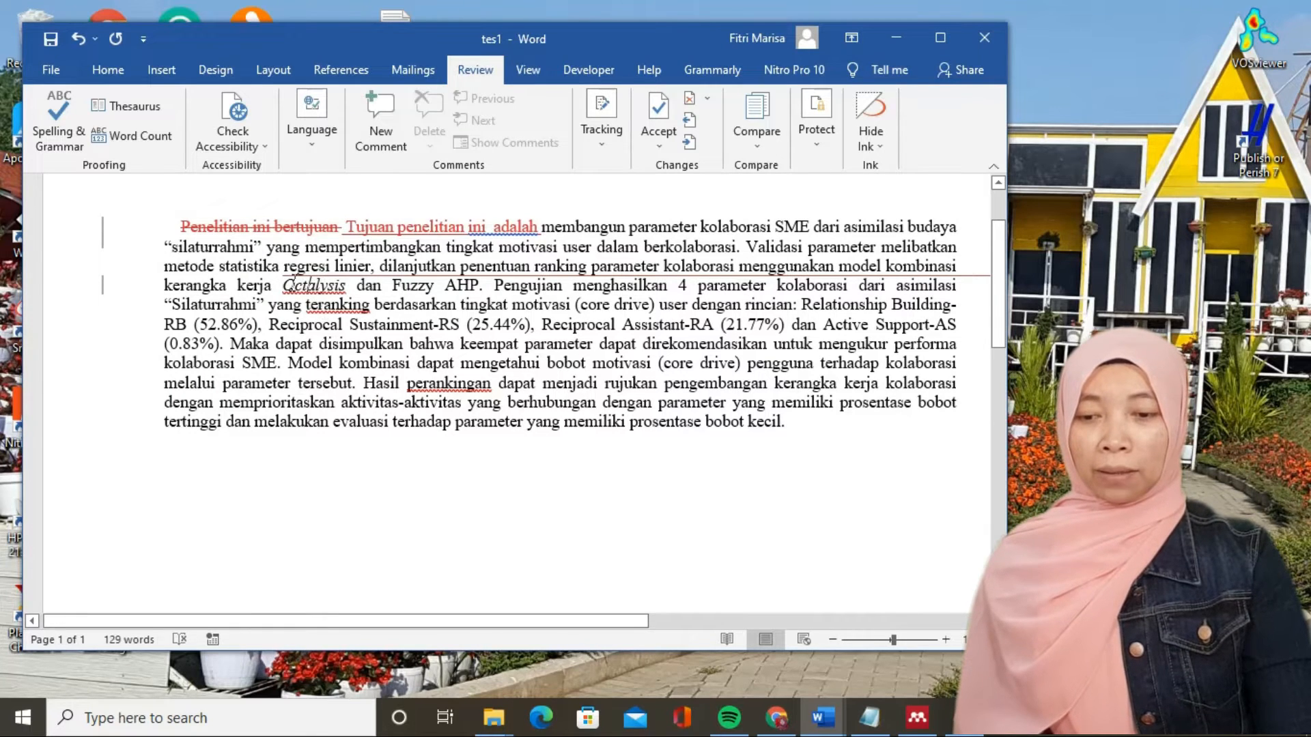
pyautogui.click(217, 225)
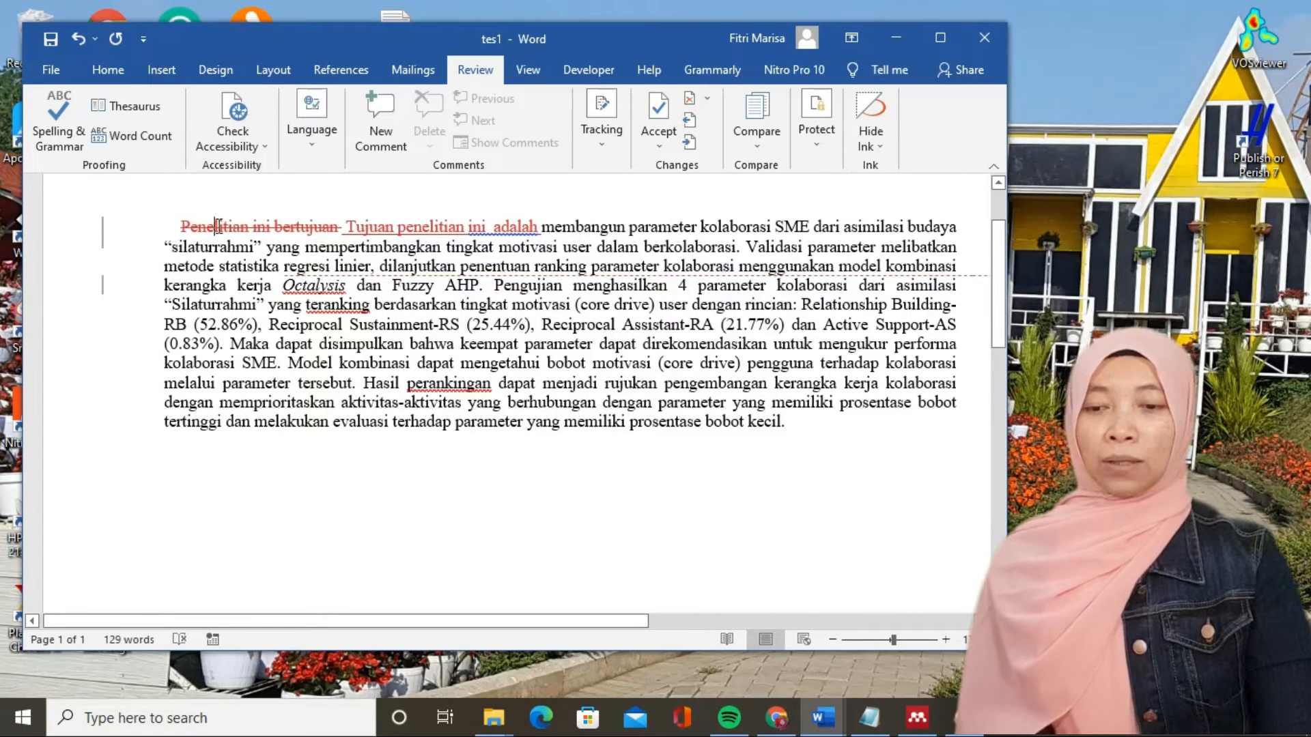
pyautogui.click(104, 234)
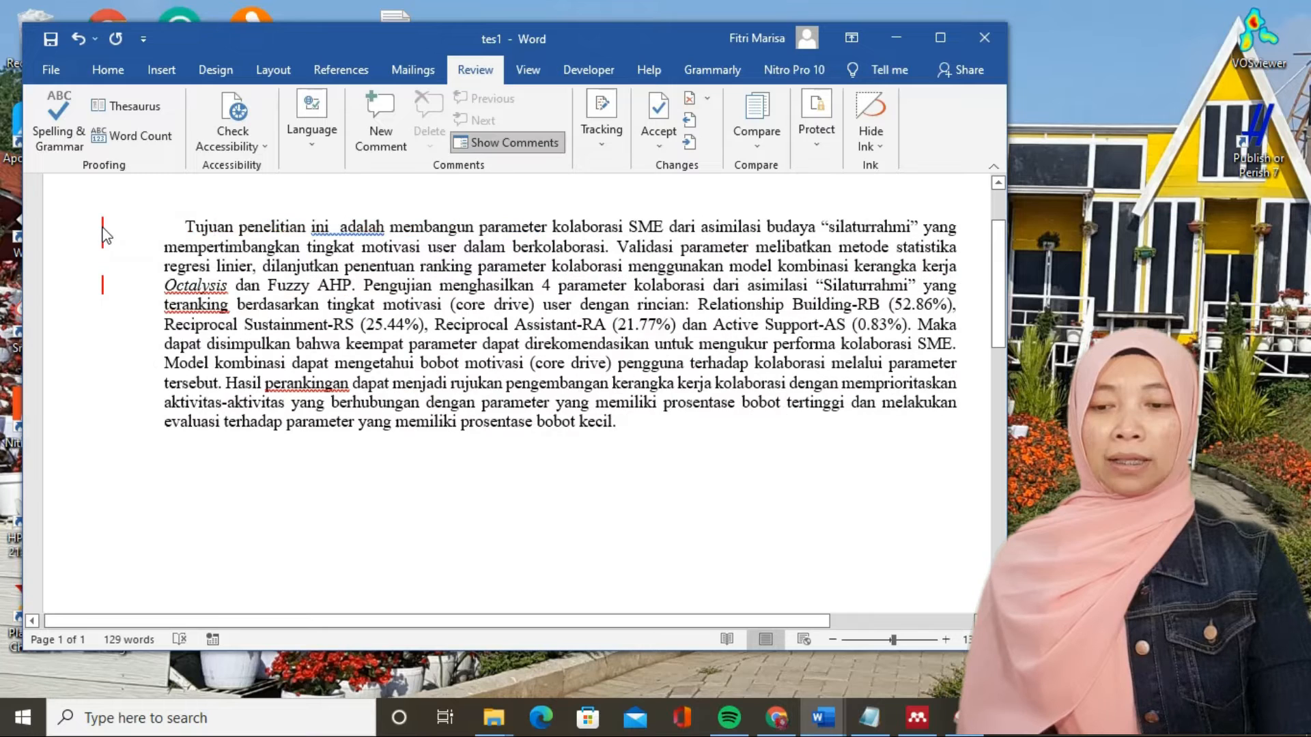
pyautogui.click(104, 234)
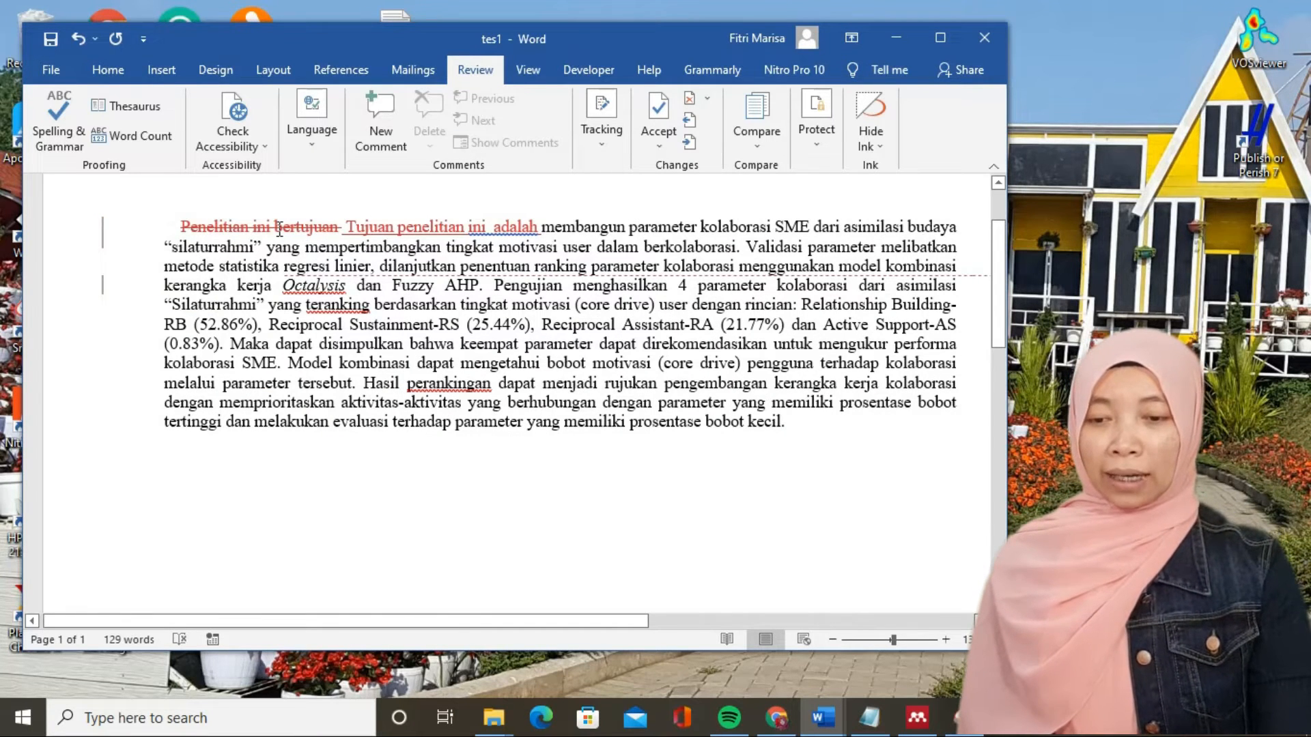
pyautogui.moveTo(279, 228)
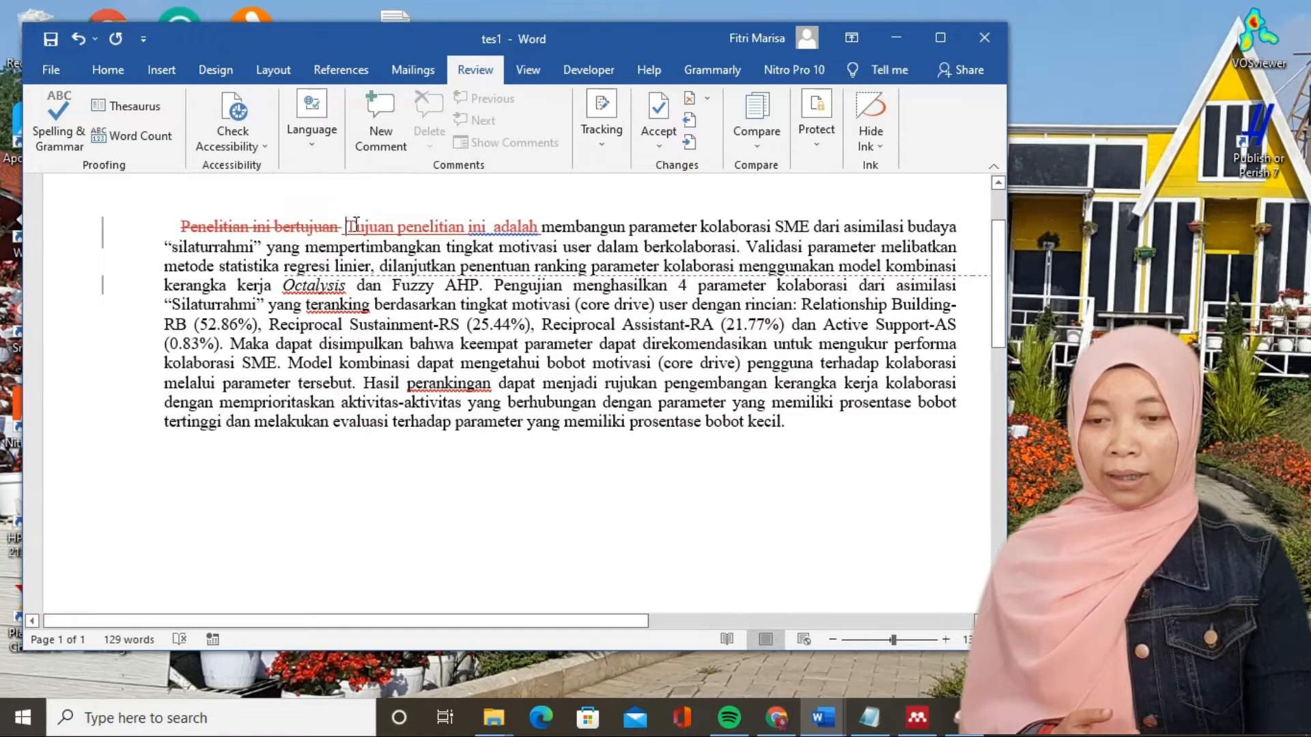
pyautogui.moveTo(374, 223)
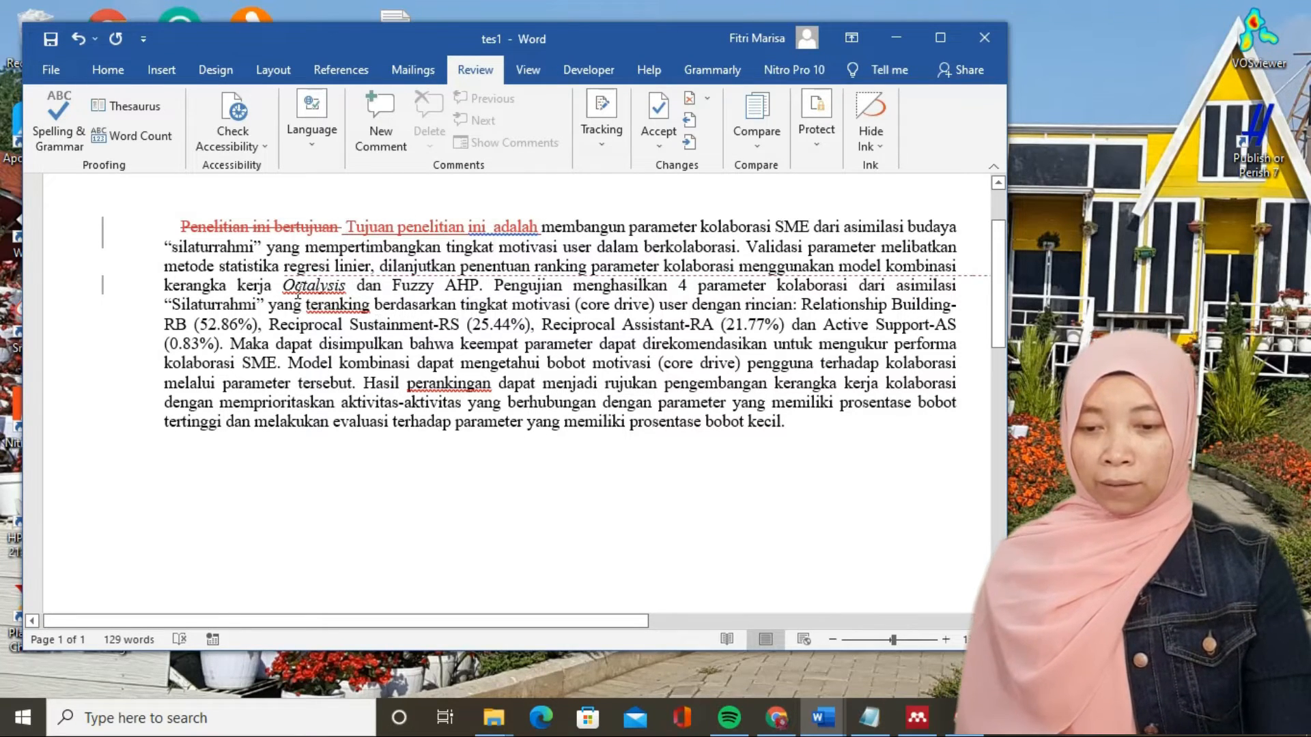
pyautogui.click(306, 284)
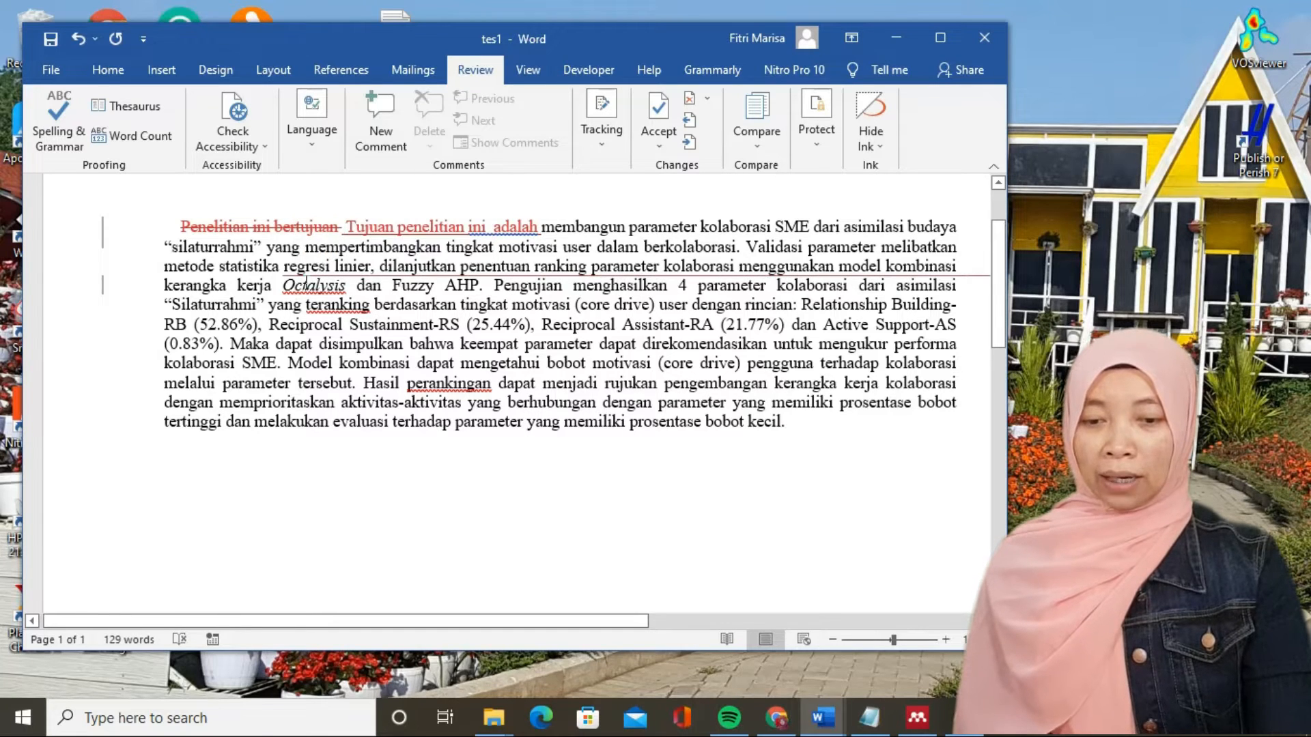
pyautogui.moveTo(591, 621); pyautogui.dragTo(808, 623)
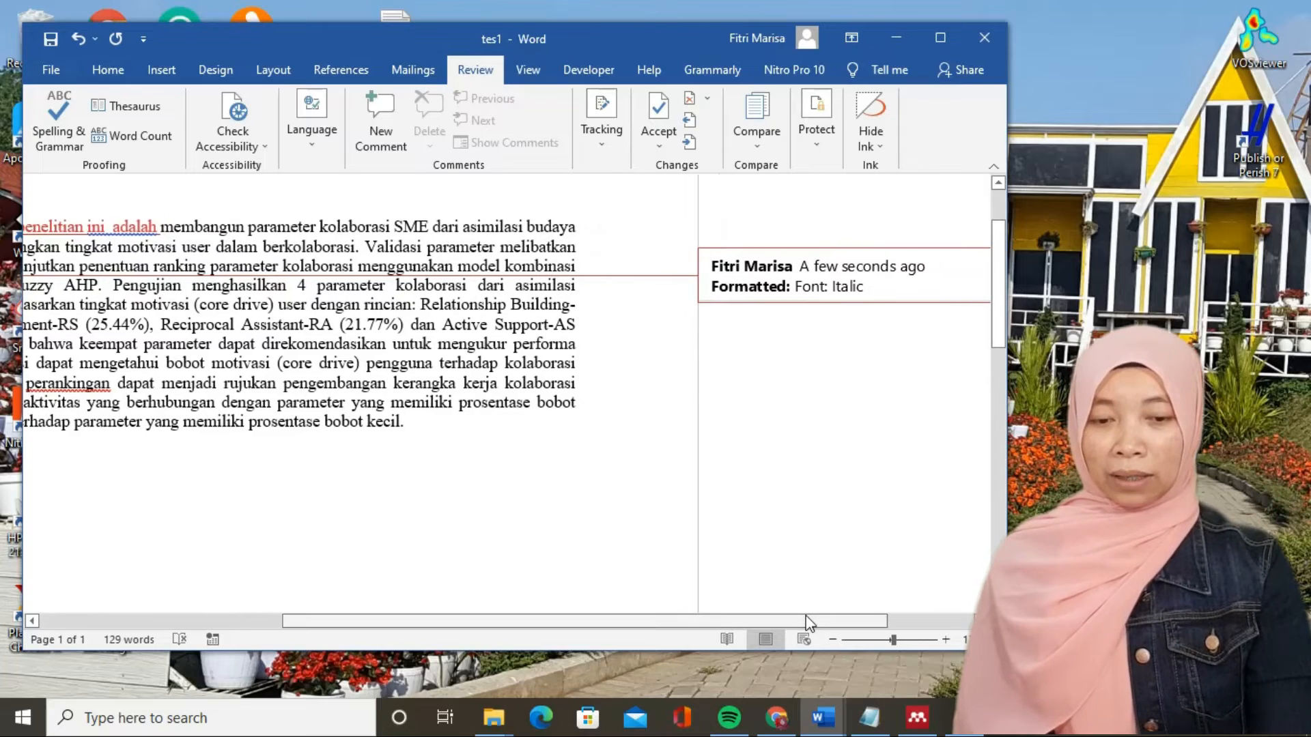
pyautogui.moveTo(725, 617); pyautogui.dragTo(485, 621)
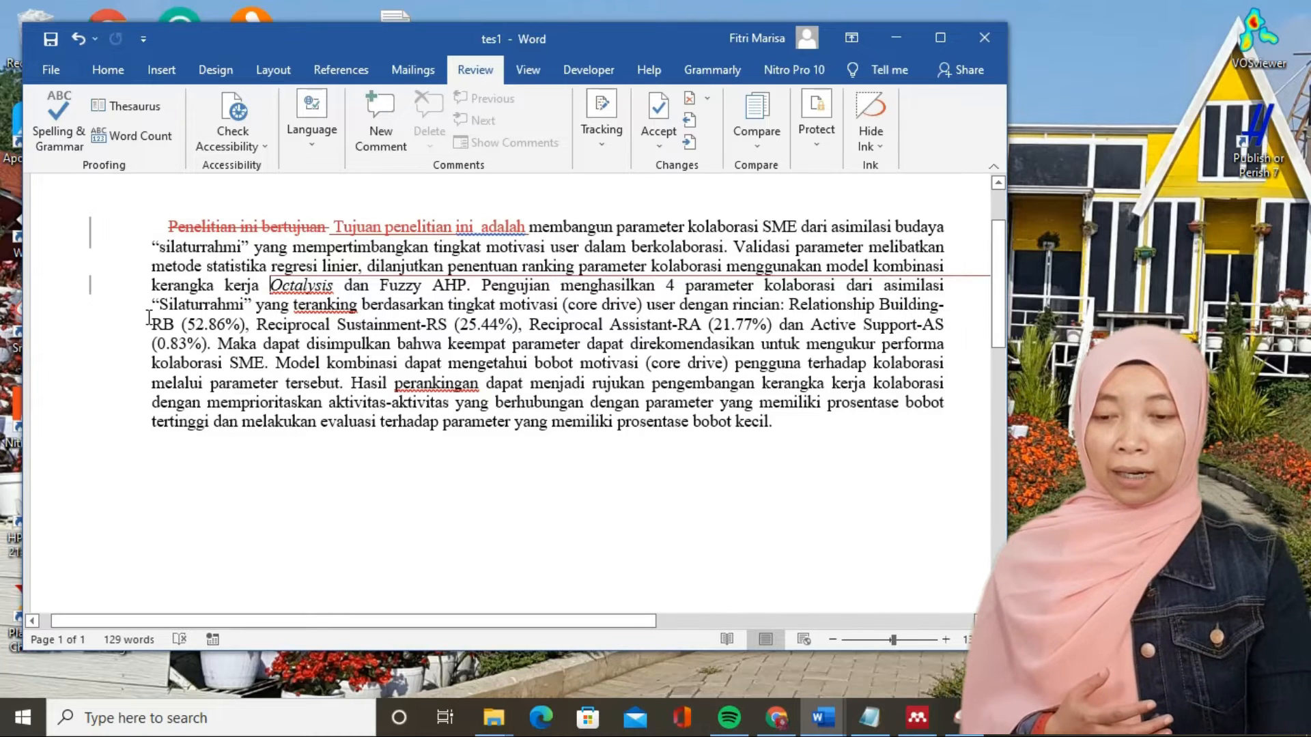
# - Attach the comment "Kalimat ini tolong diperjelas" to the word "Silaturrahmi" in the sentence about the four collaboration parameters
pyautogui.moveTo(157, 304); pyautogui.dragTo(252, 304)
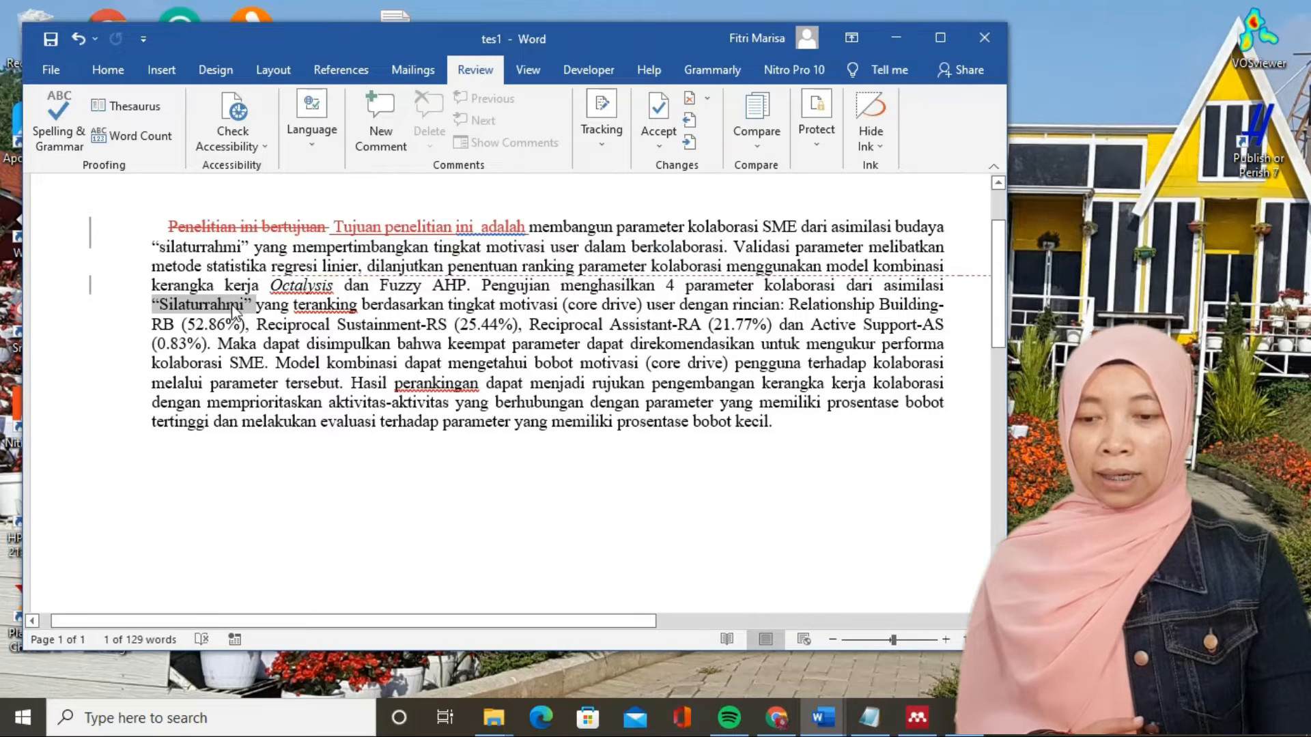
pyautogui.click(388, 107)
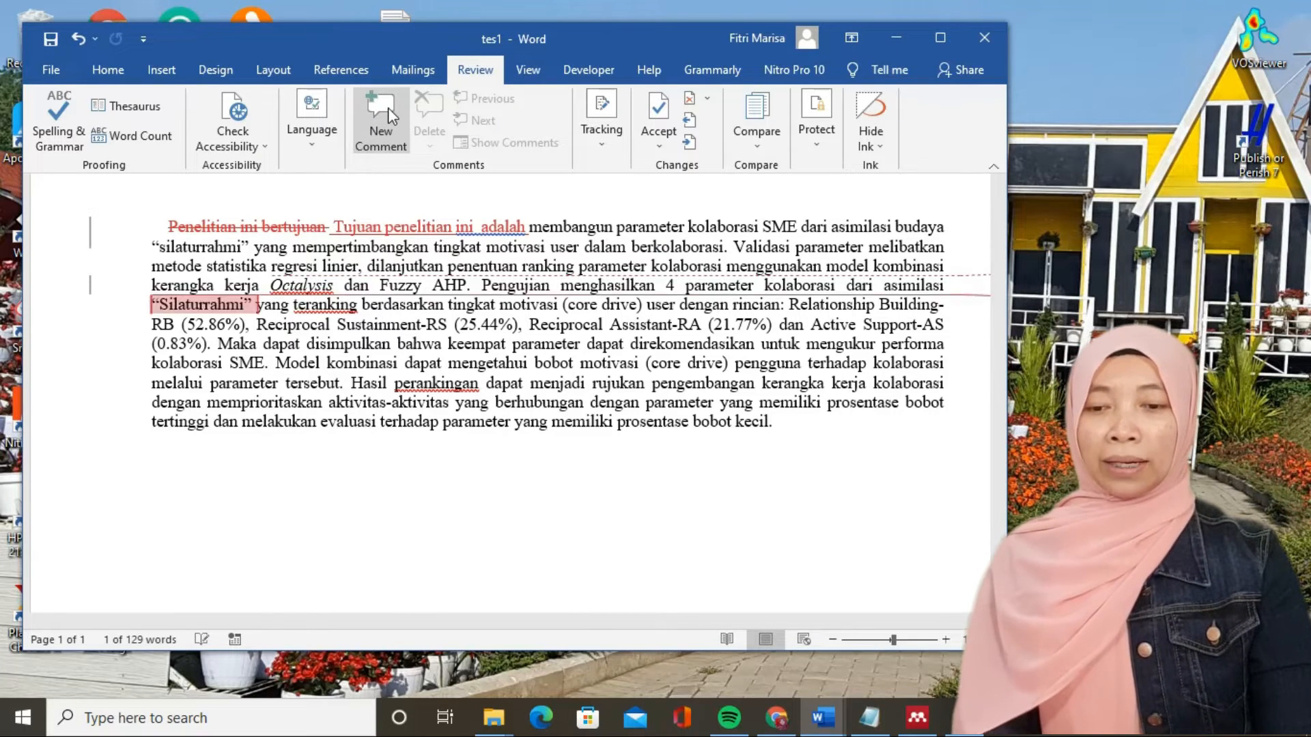
pyautogui.write('Kalimat ')
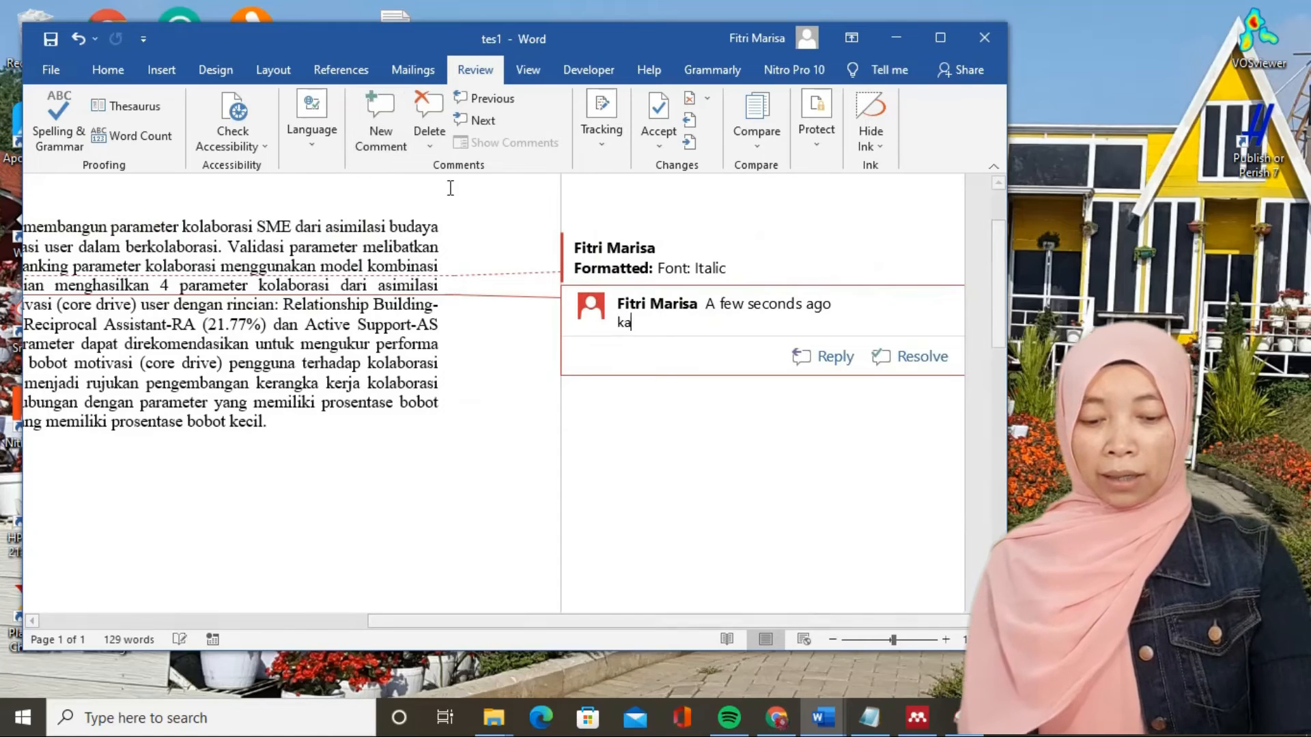
pyautogui.write('ini t')
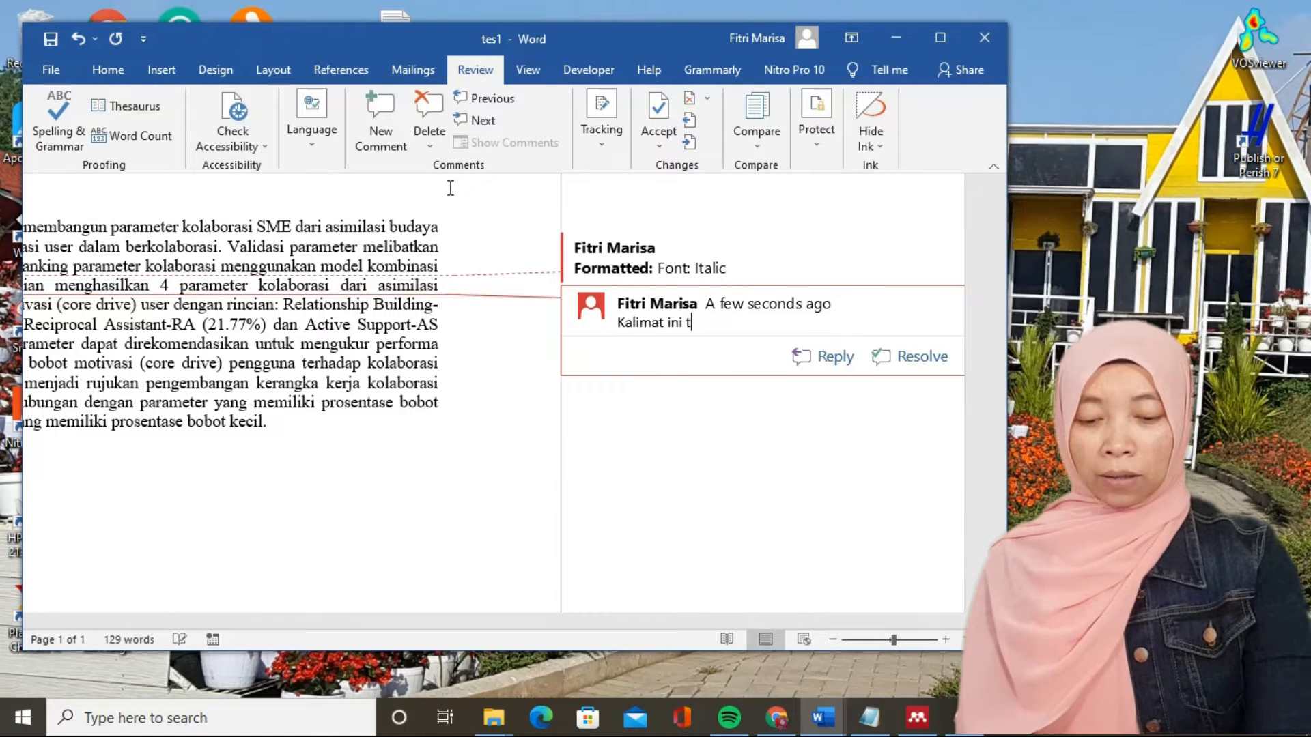
pyautogui.write('olong dipe')
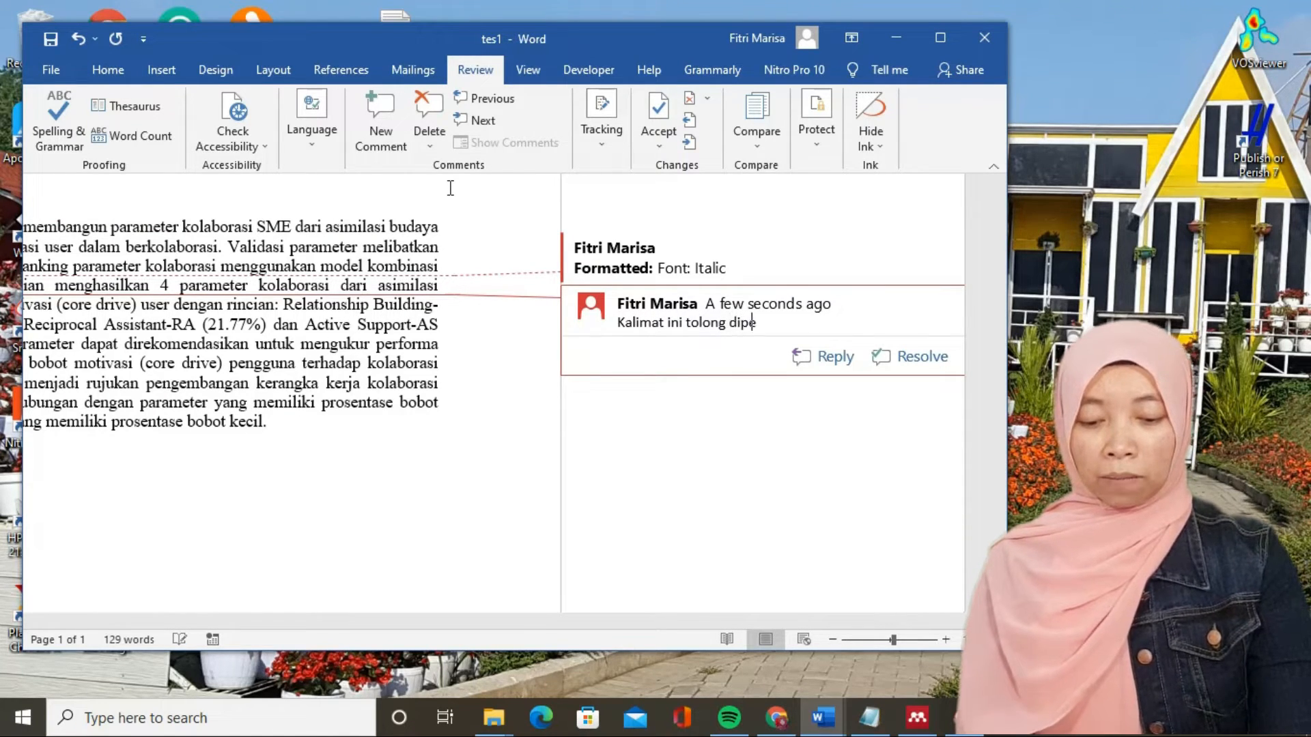
pyautogui.write('rjelas')
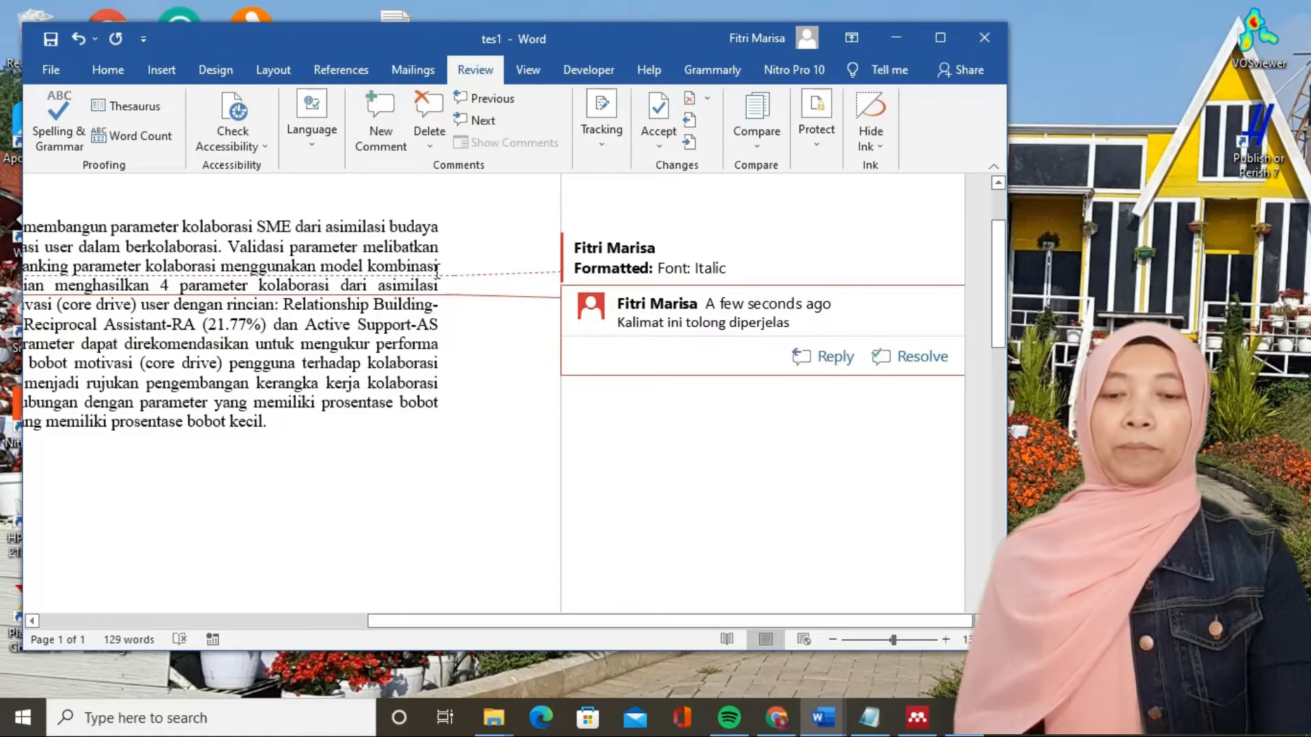
pyautogui.click(484, 456)
pyautogui.moveTo(621, 619); pyautogui.dragTo(482, 609)
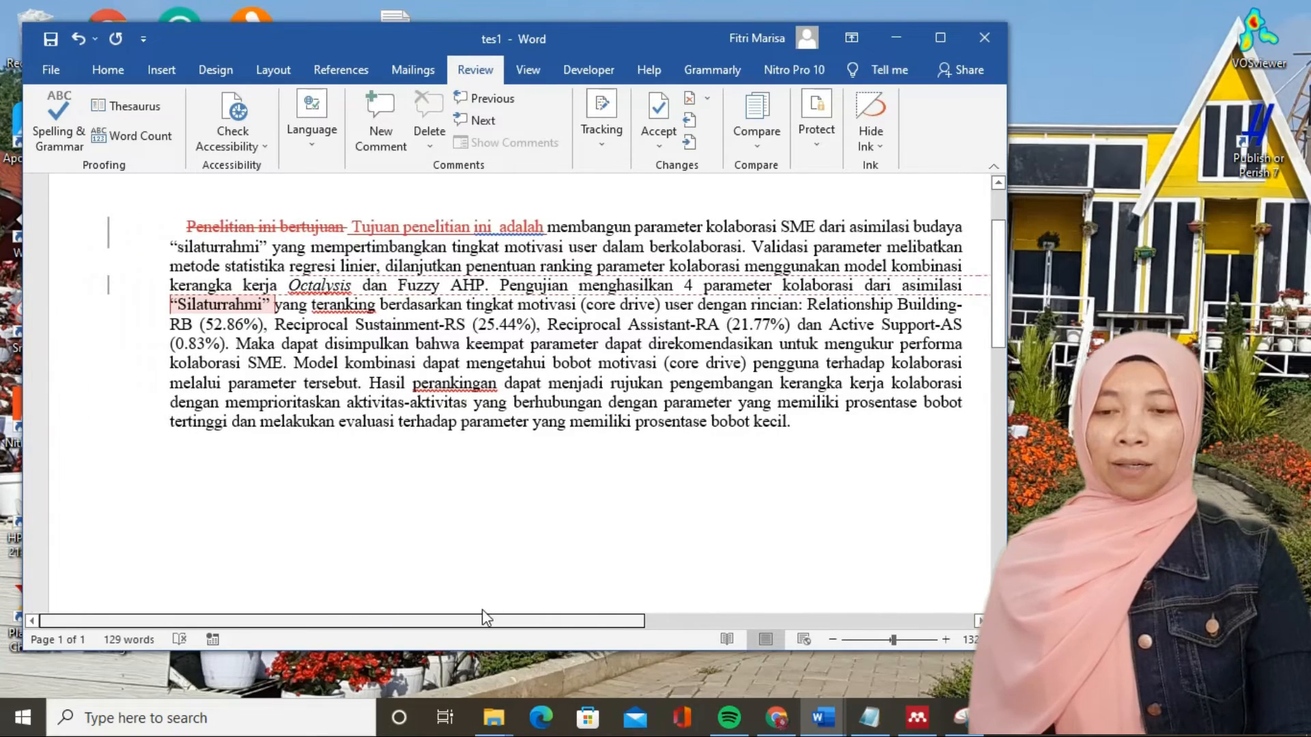
# - Review the list of recorded revisions, including the comment, in the Reviewing Pane and close the pane
pyautogui.click(608, 148)
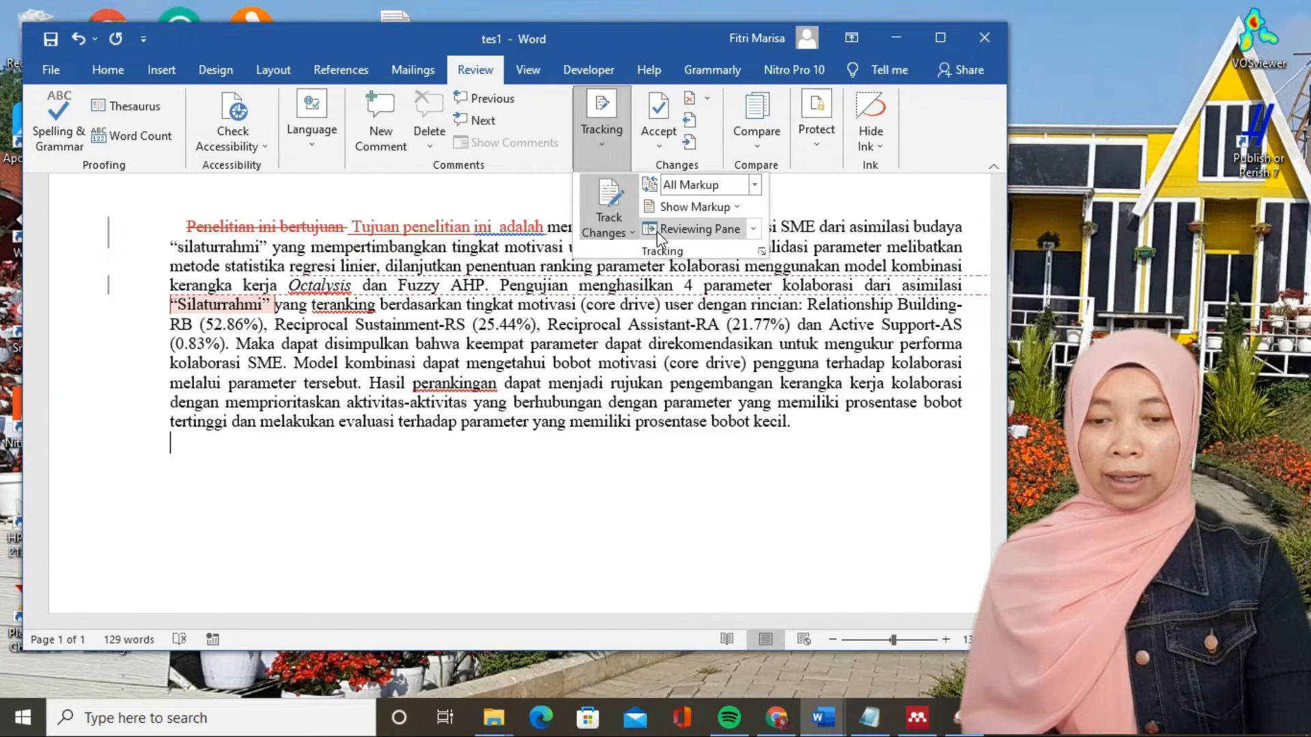
pyautogui.click(693, 228)
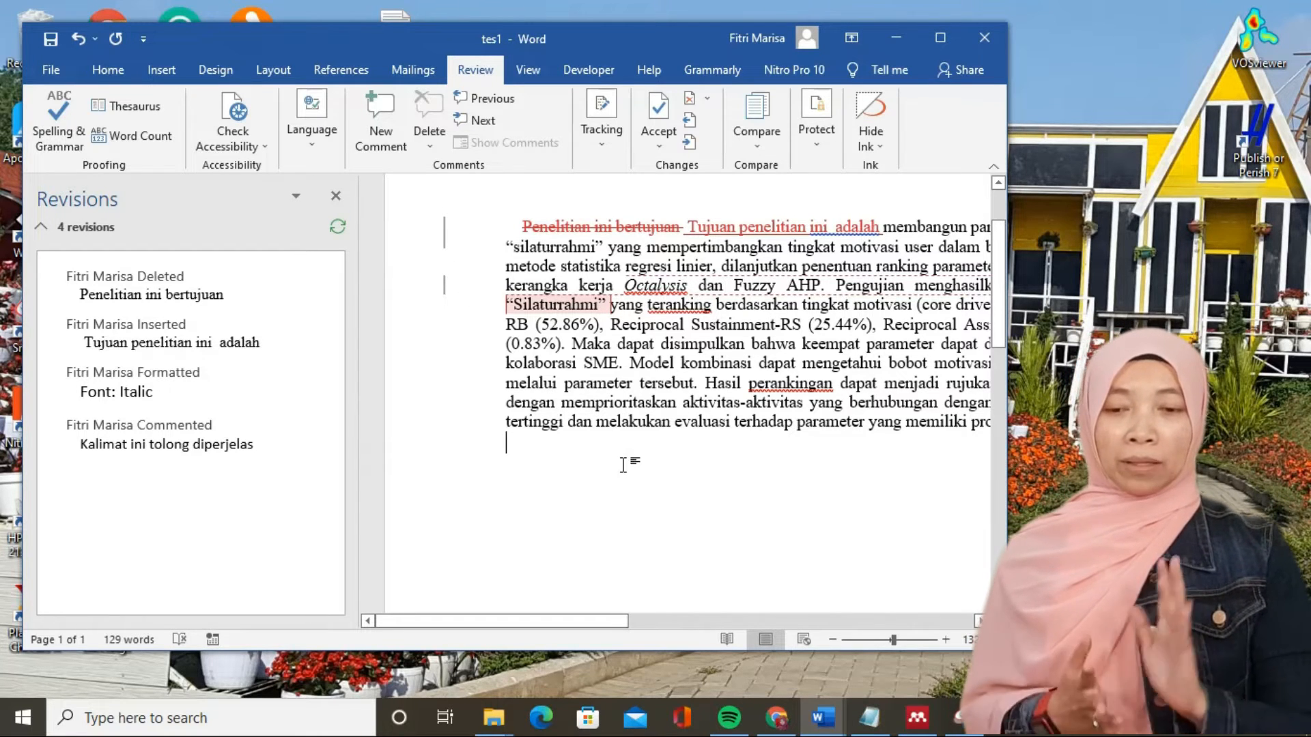
pyautogui.click(52, 47)
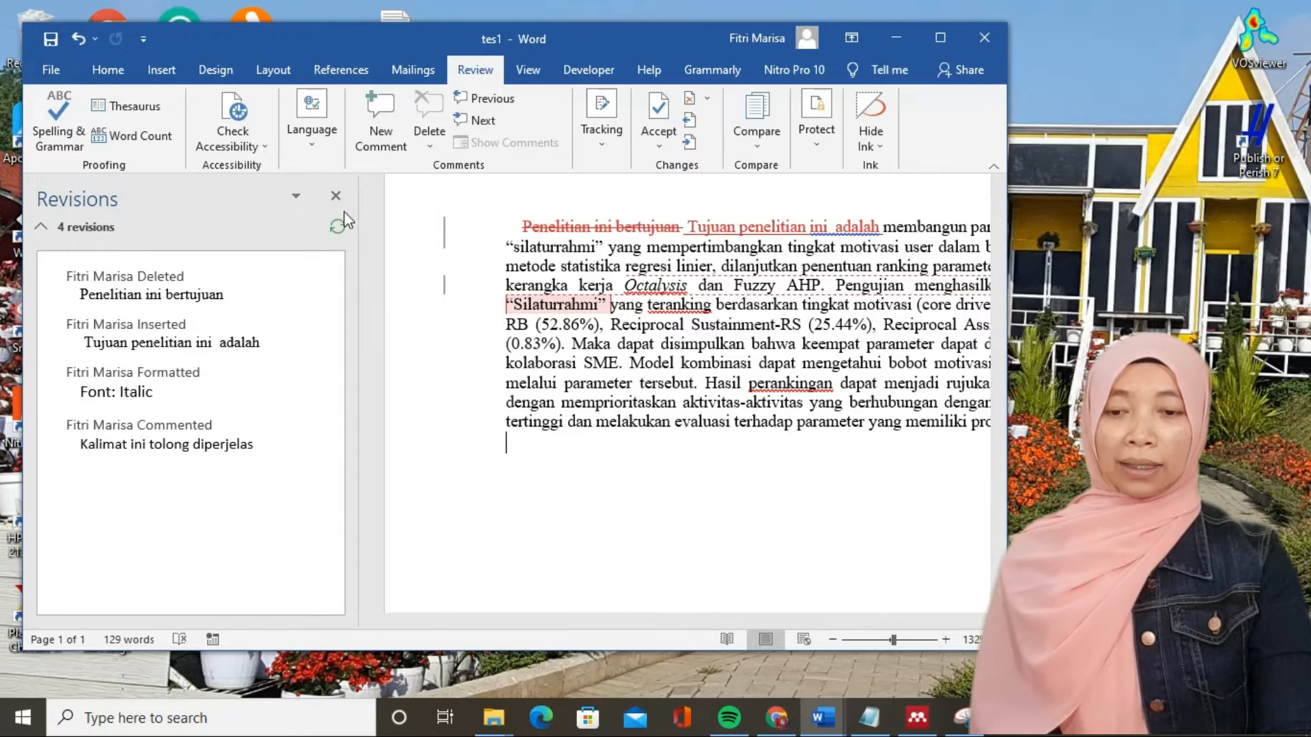
pyautogui.click(336, 196)
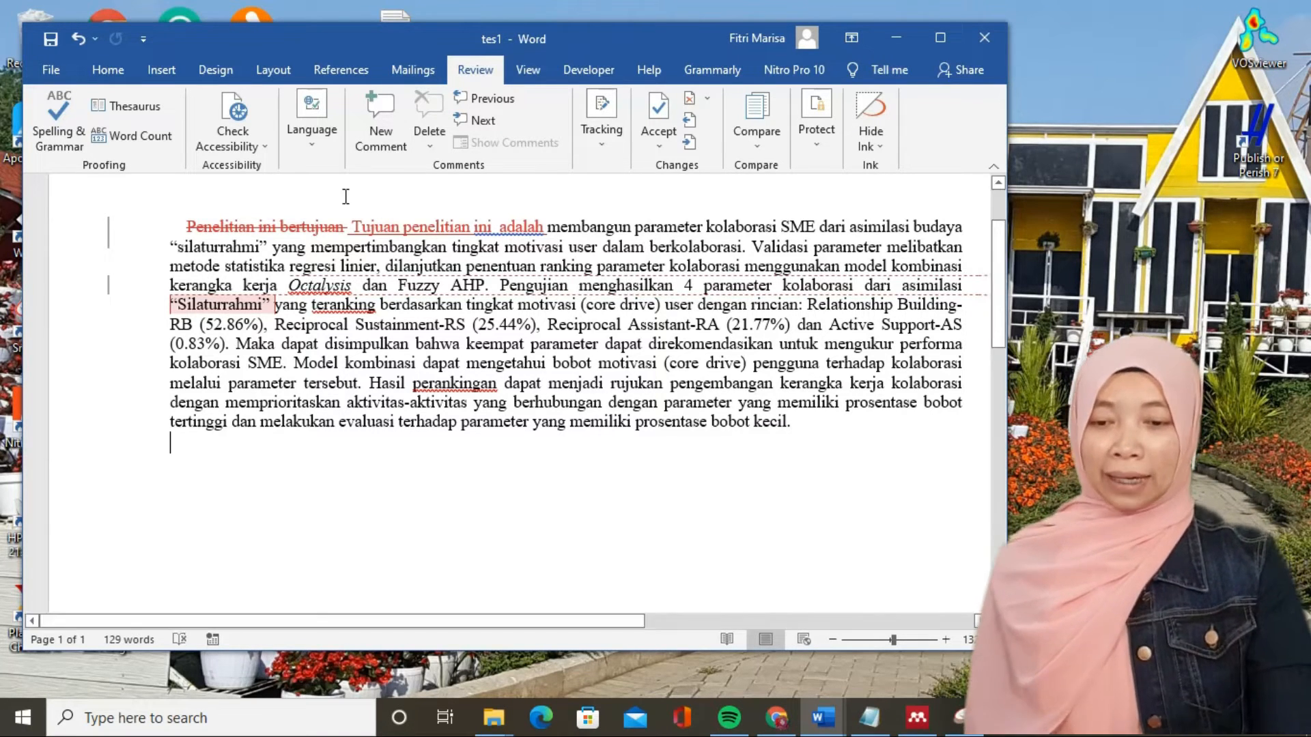
# - Save the document as tes2 in the Downloads folder, replacing the existing file
pyautogui.click(52, 71)
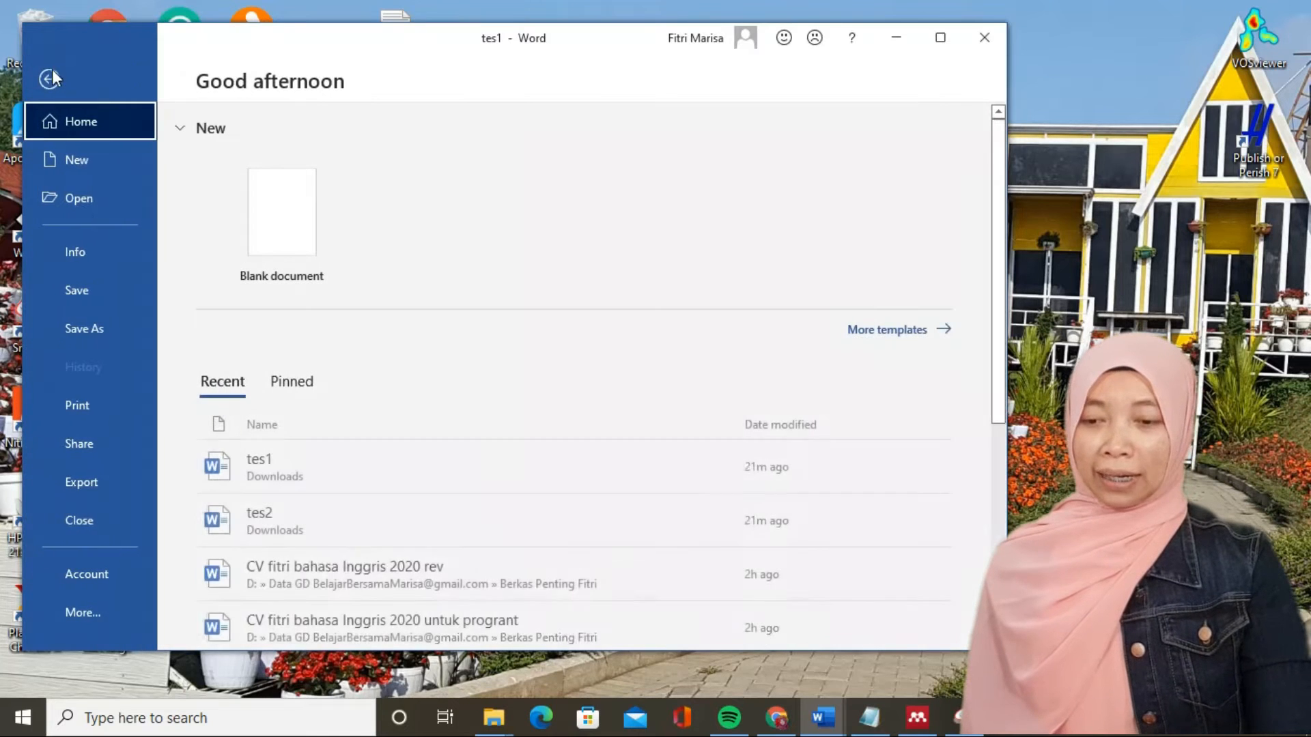
pyautogui.click(84, 327)
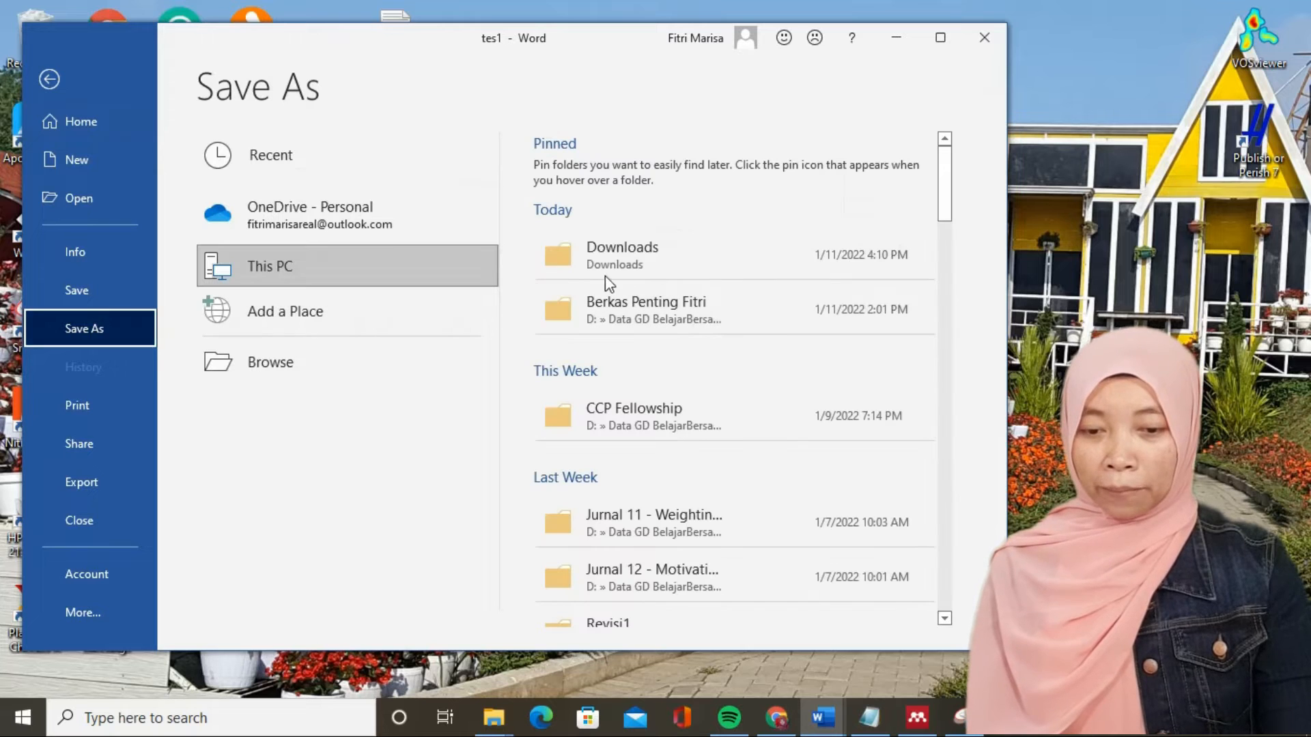
pyautogui.click(605, 269)
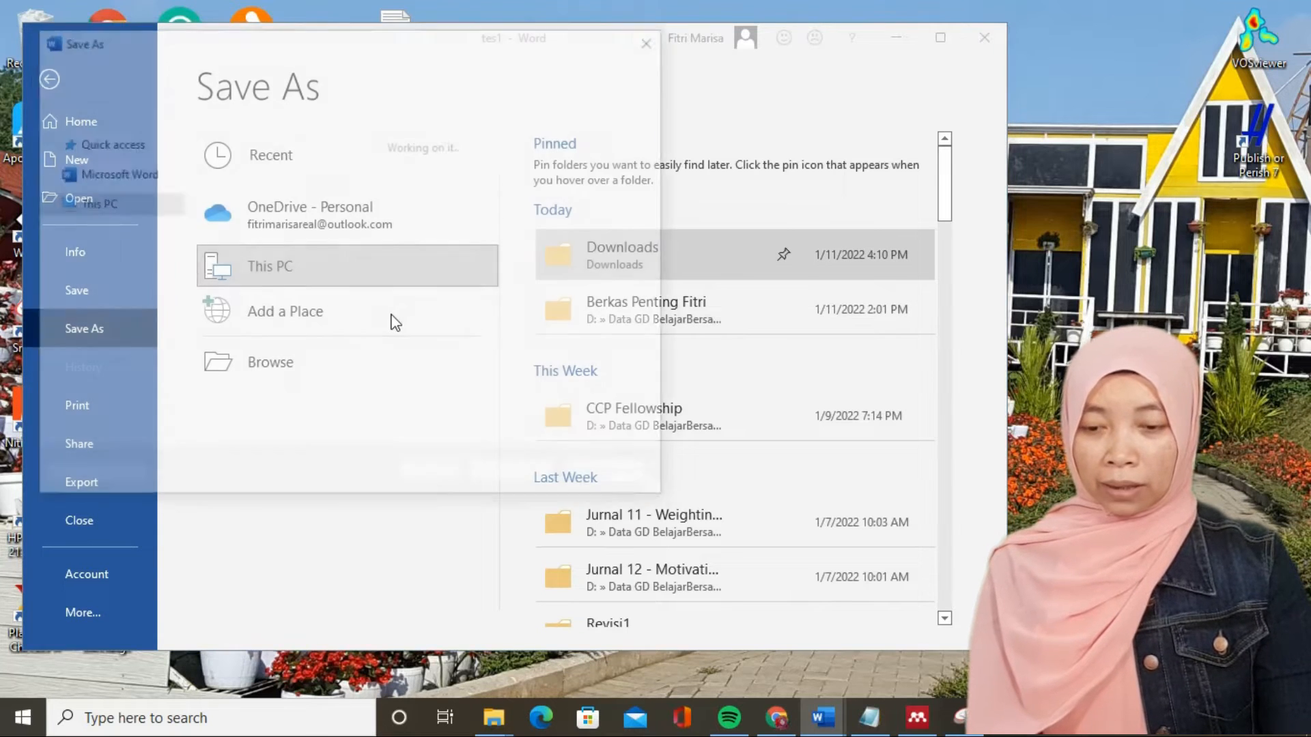
pyautogui.click(213, 349)
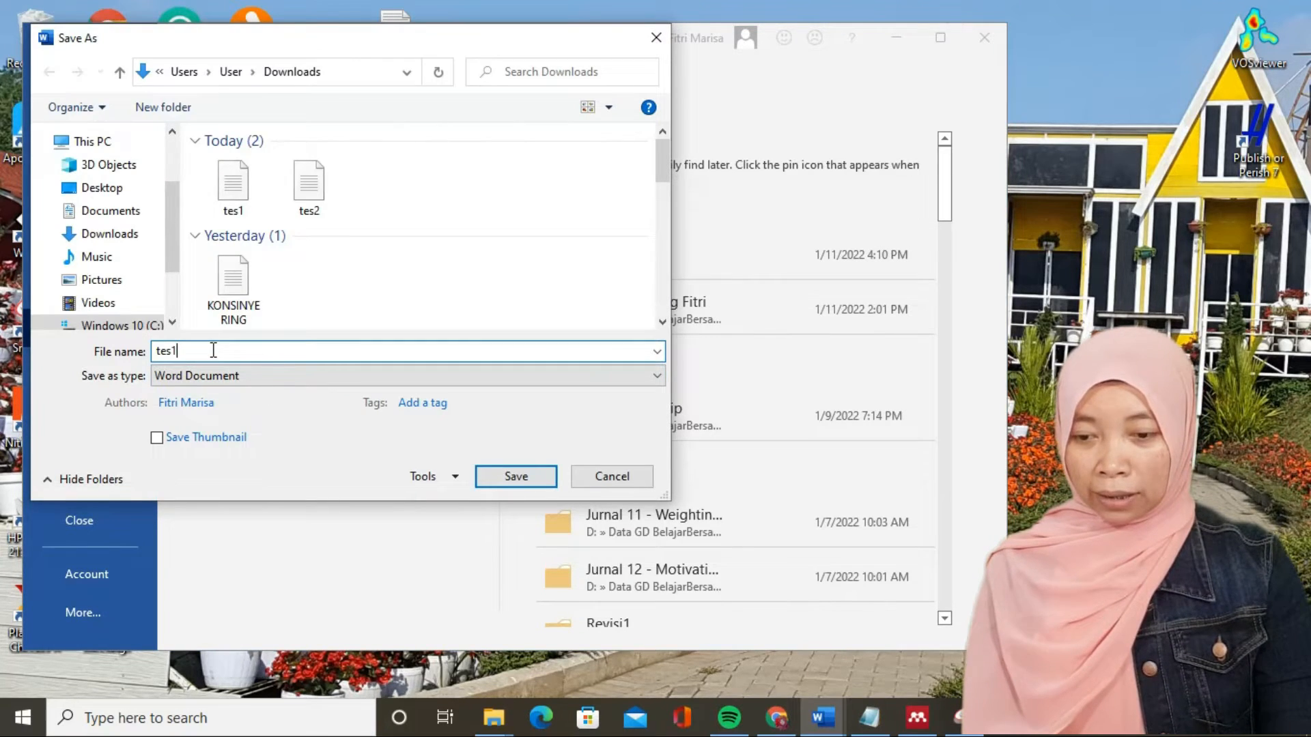
pyautogui.press('BackSpace')
pyautogui.write('2')
pyautogui.press('Return')
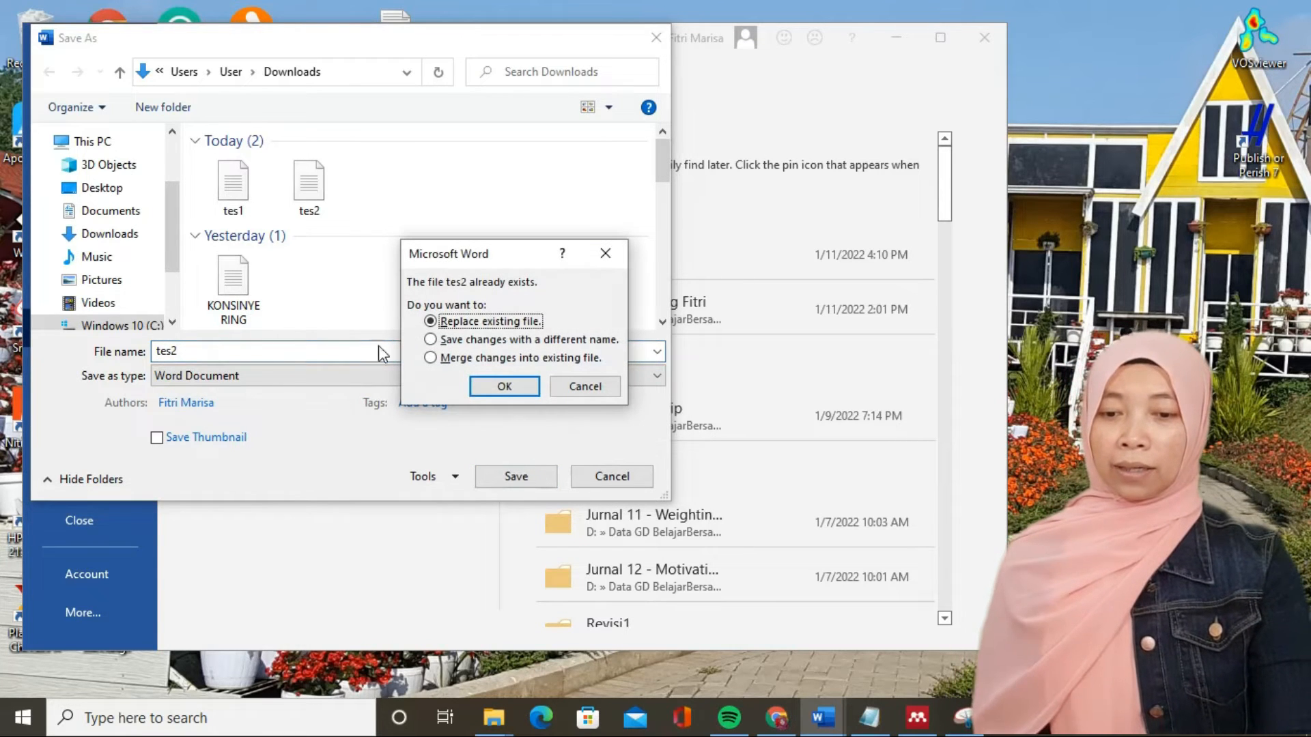
pyautogui.click(489, 388)
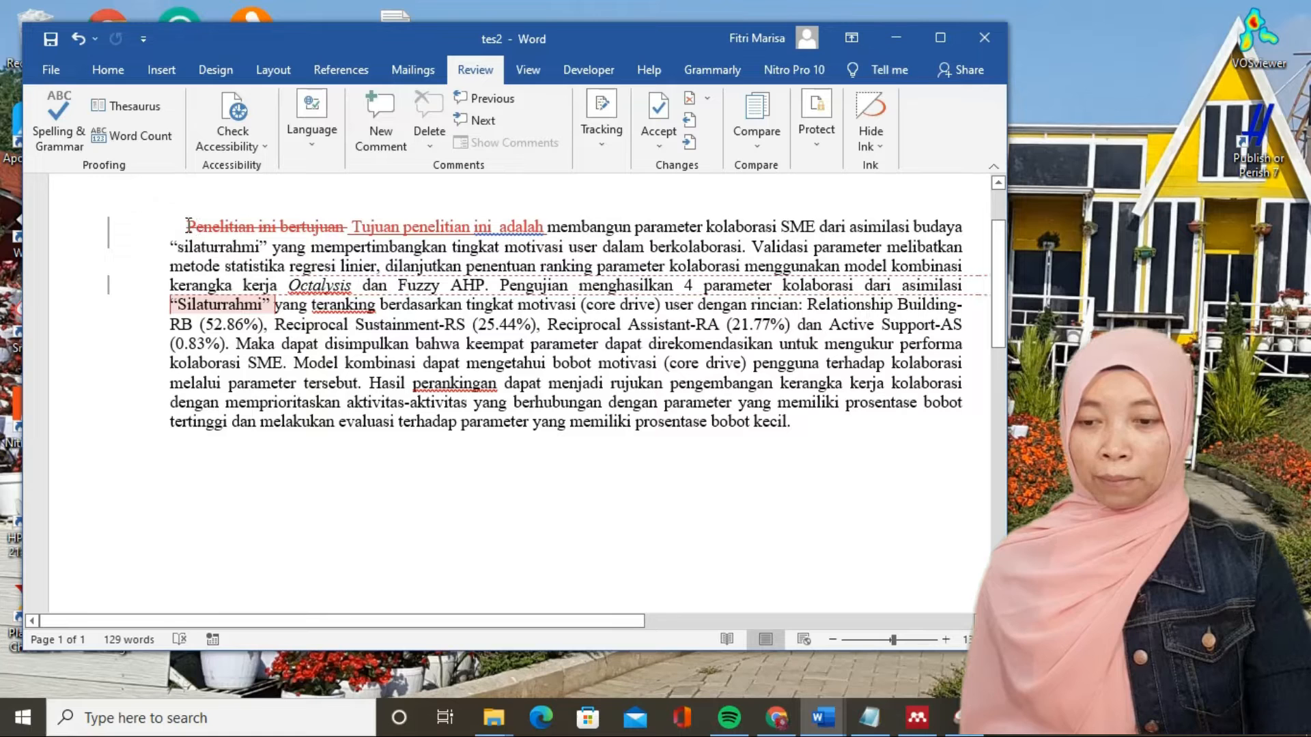
# - Show the list of revisions and accept the tracked deletion of "Penelitian ini bertujuan" at the start of the abstract
pyautogui.click(590, 137)
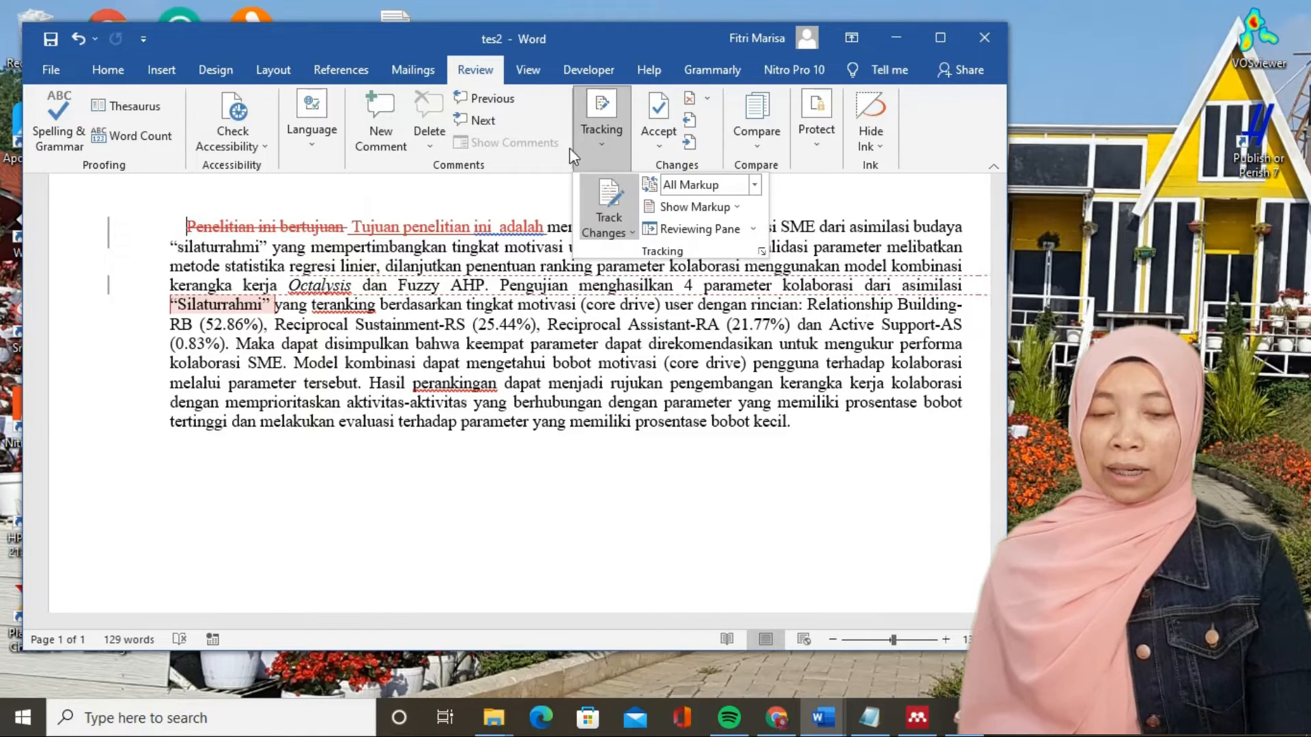
pyautogui.click(477, 213)
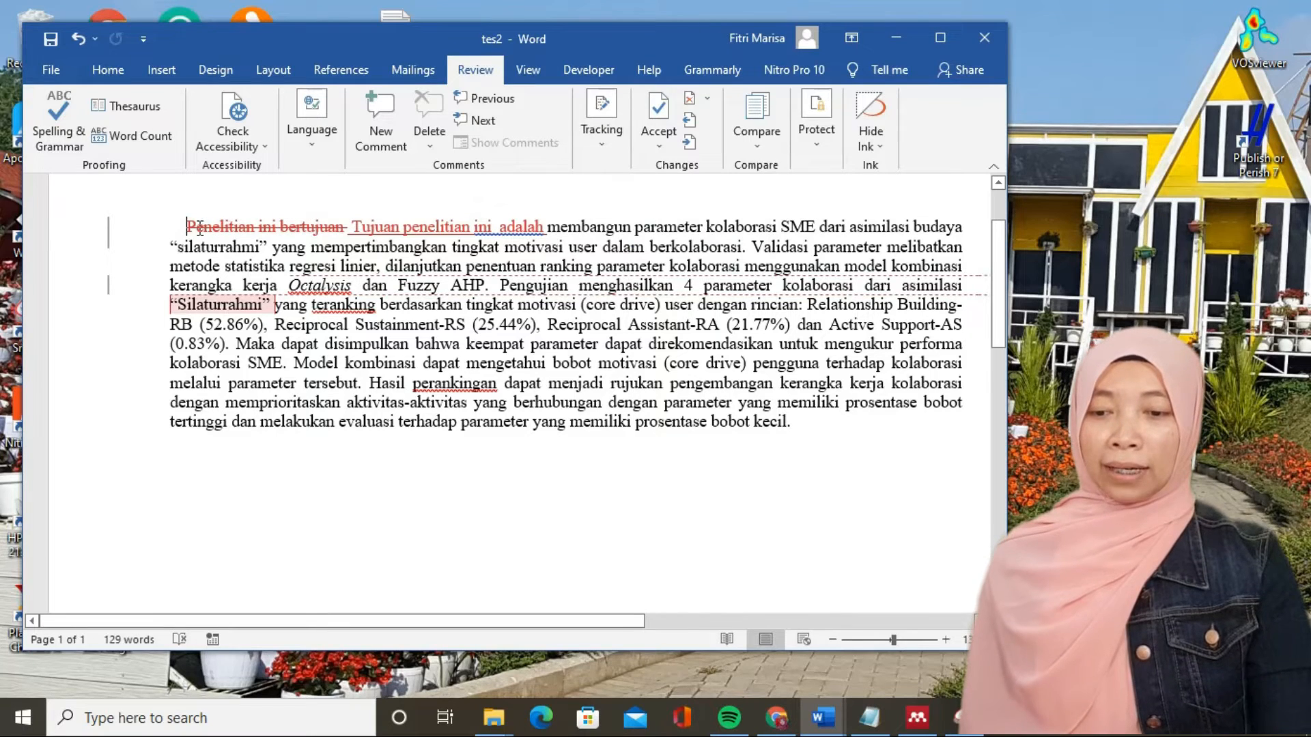
pyautogui.moveTo(192, 229); pyautogui.dragTo(346, 227)
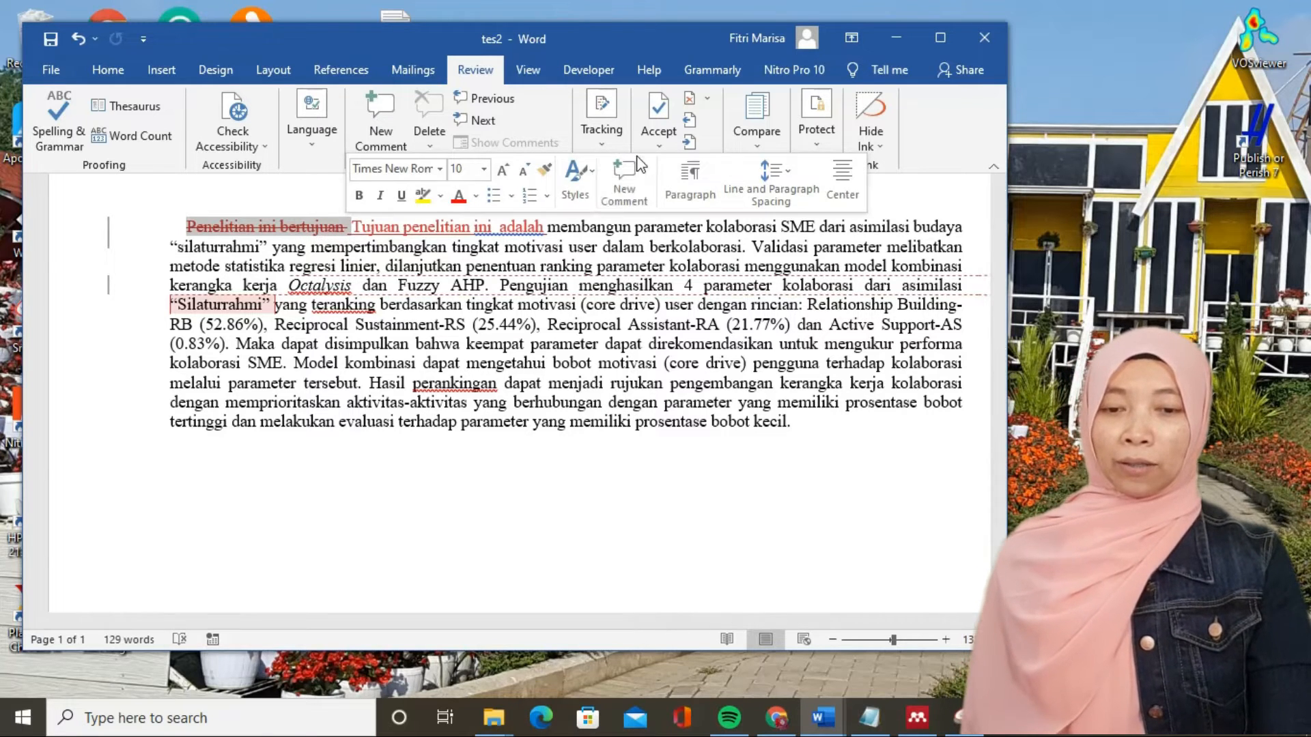
pyautogui.click(611, 146)
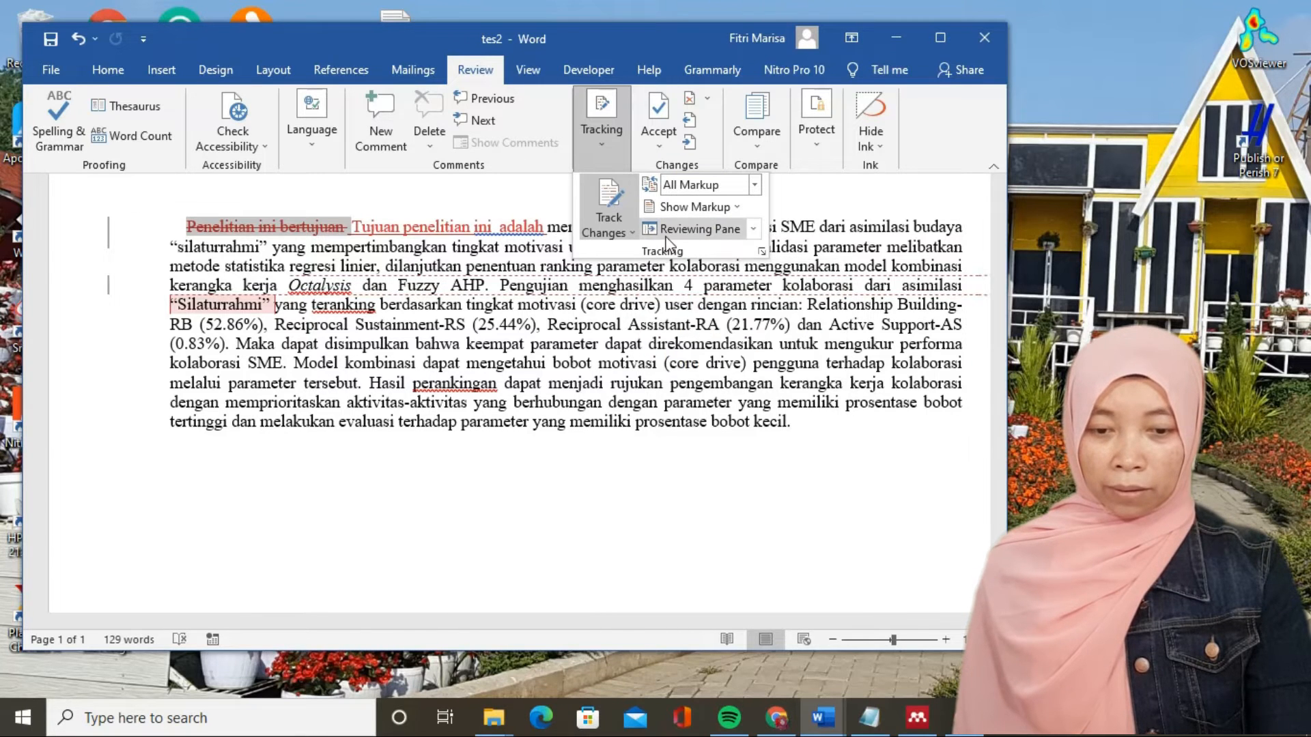
pyautogui.click(697, 229)
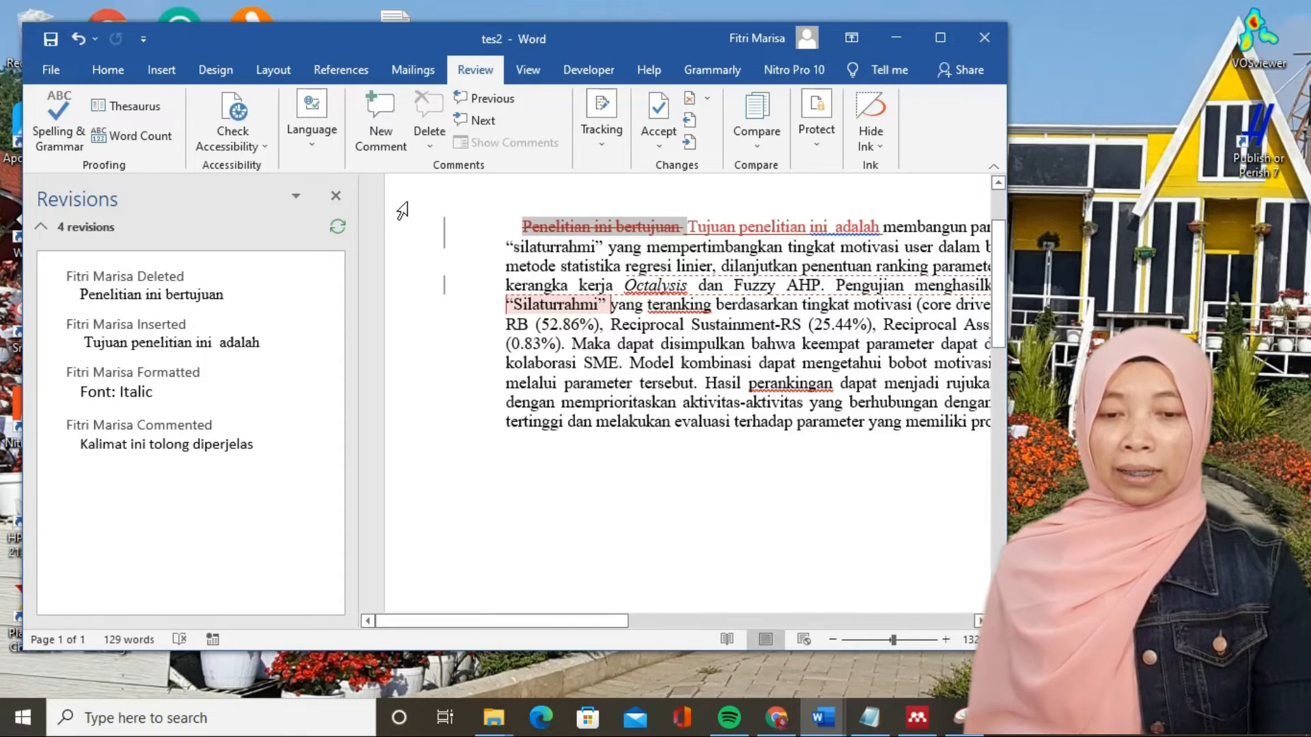
pyautogui.click(659, 113)
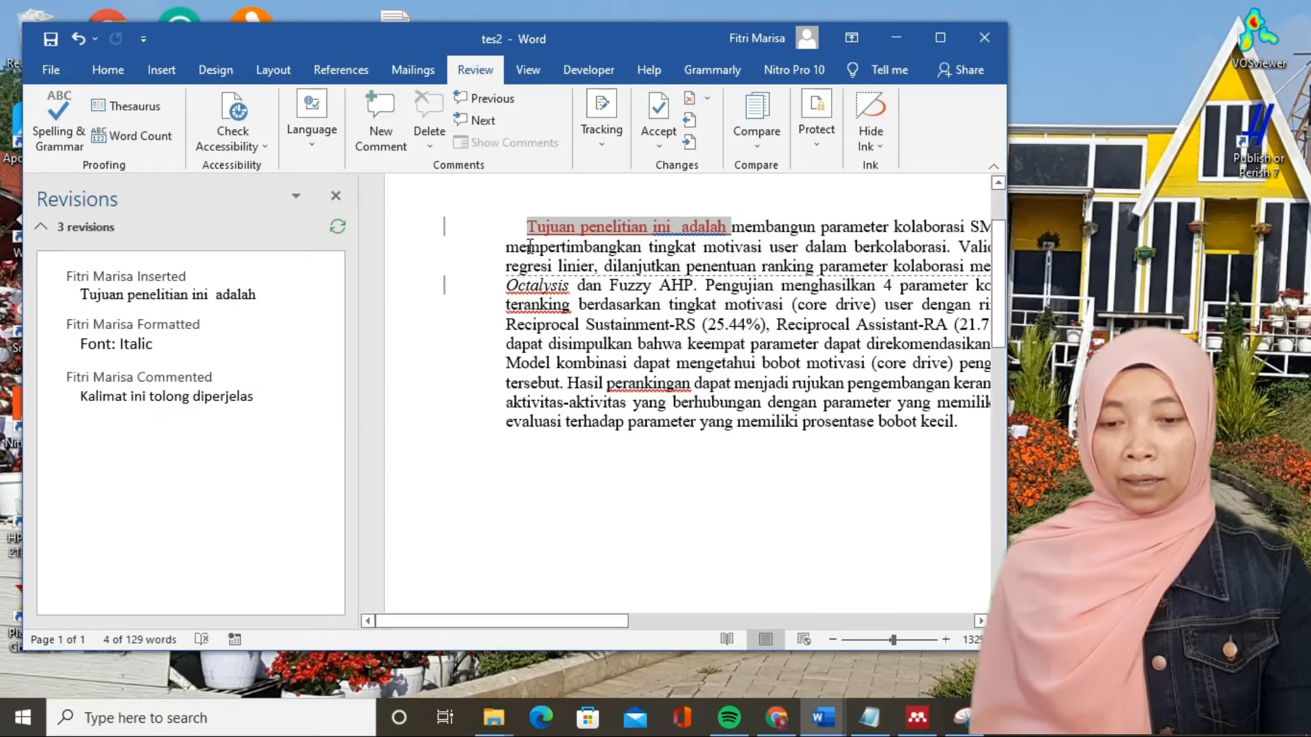
# - Accept the tracked insertion "Tujuan penelitian ini adalah" and the italic formatting of "Octalysis"
pyautogui.moveTo(668, 228)
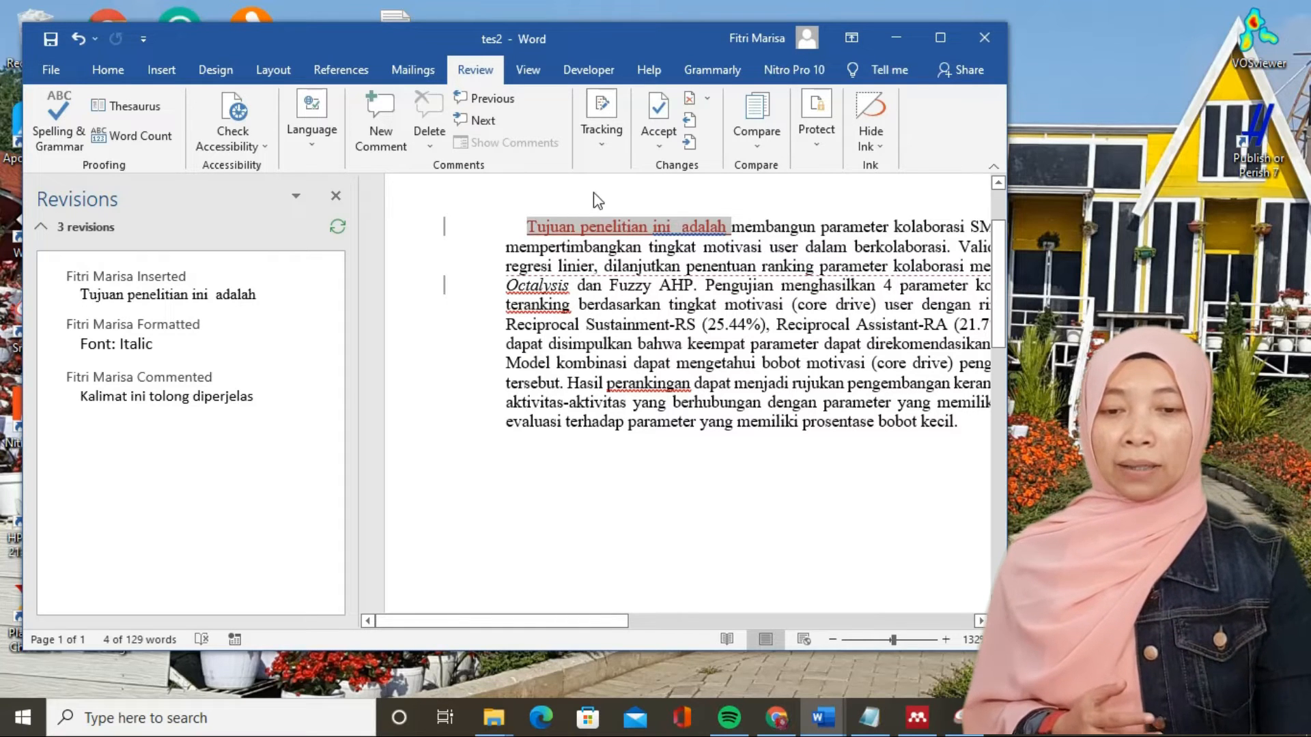
pyautogui.click(662, 122)
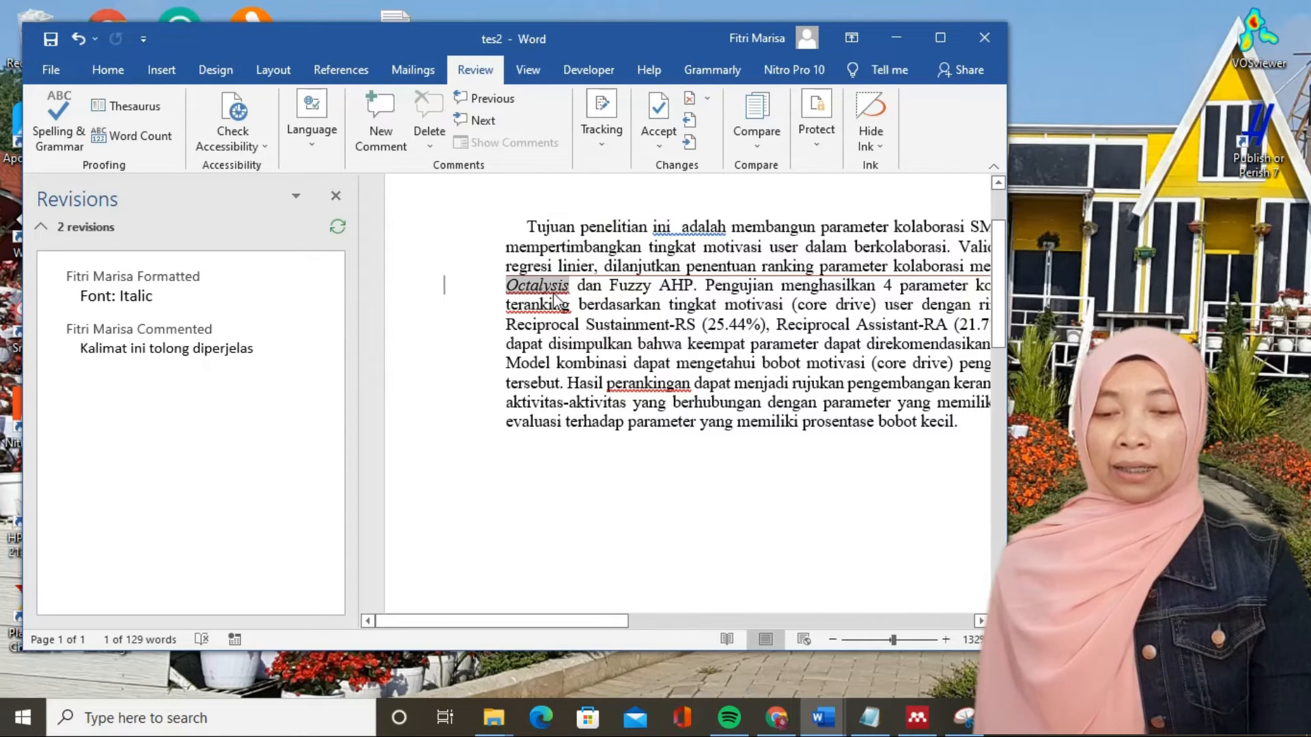
pyautogui.moveTo(559, 298)
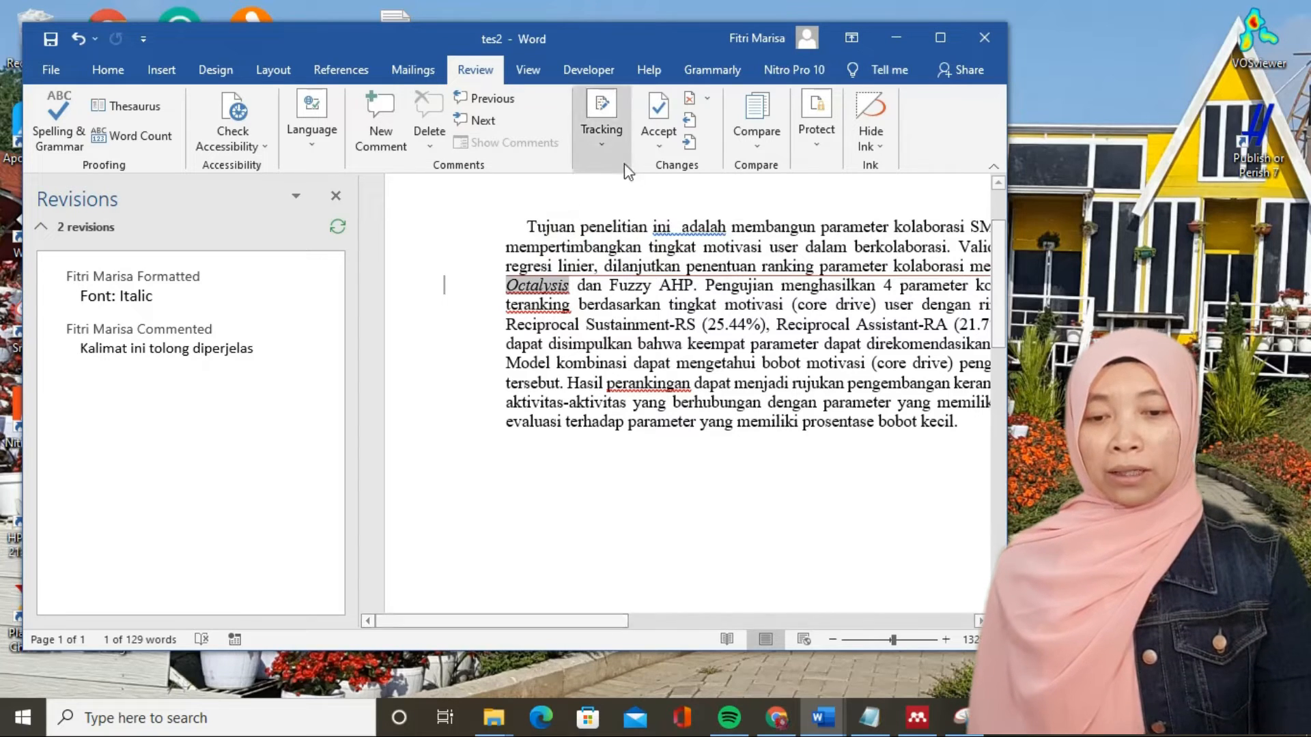
pyautogui.click(658, 113)
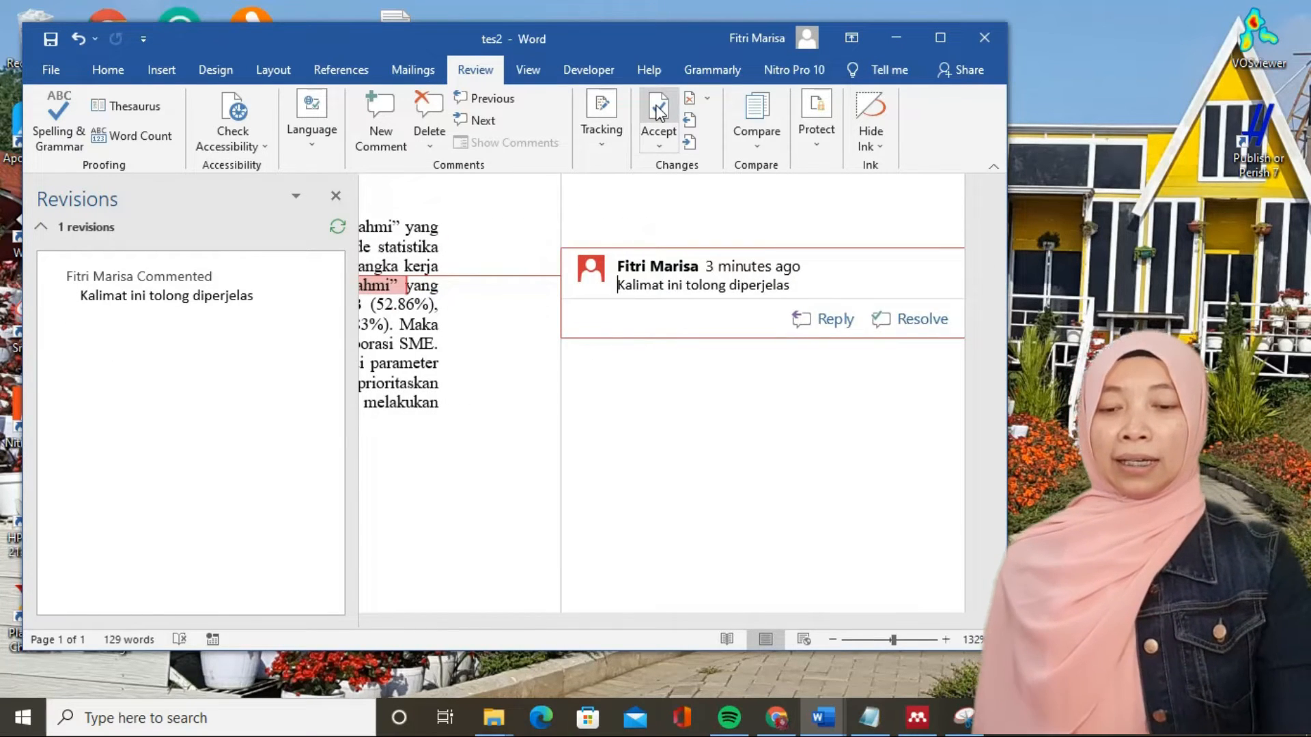
# - Insert "/ gathering" after the commented word "Silaturrahmi" in the sentence about the four collaboration parameters
pyautogui.moveTo(726, 618); pyautogui.dragTo(658, 620)
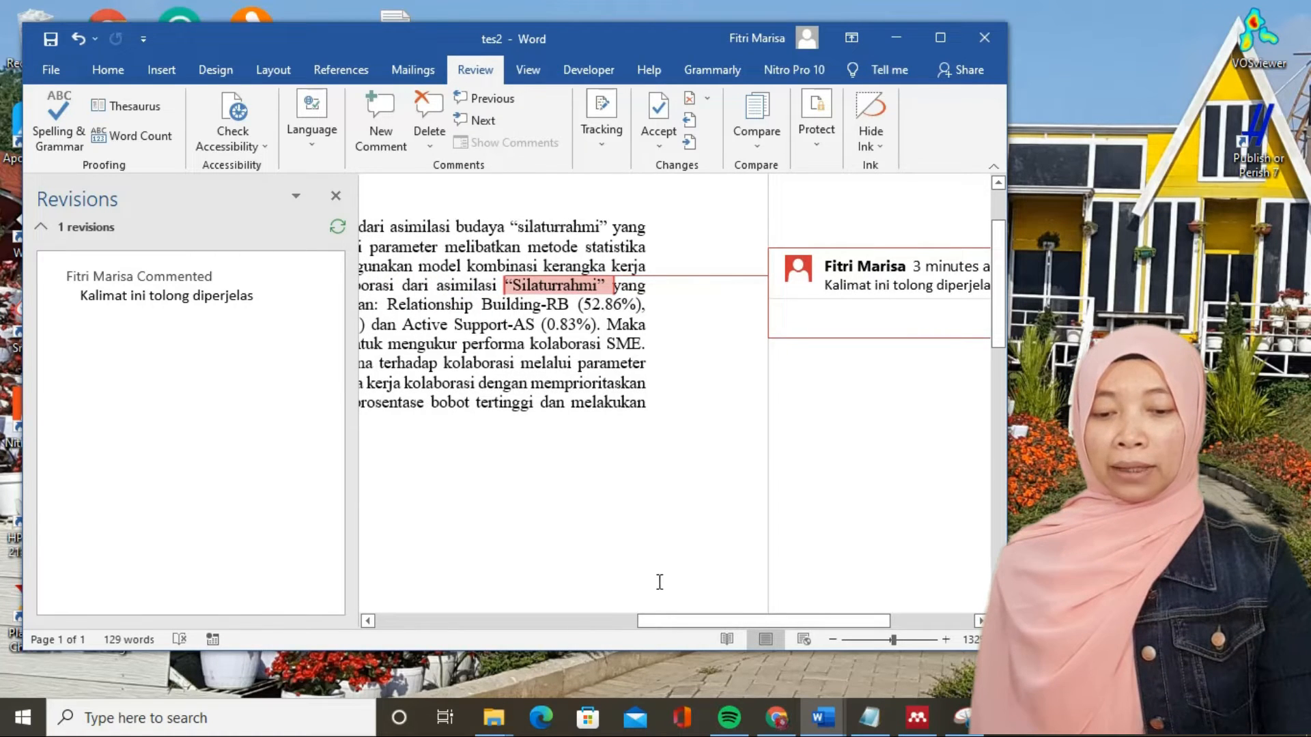
pyautogui.moveTo(679, 621); pyautogui.dragTo(749, 627)
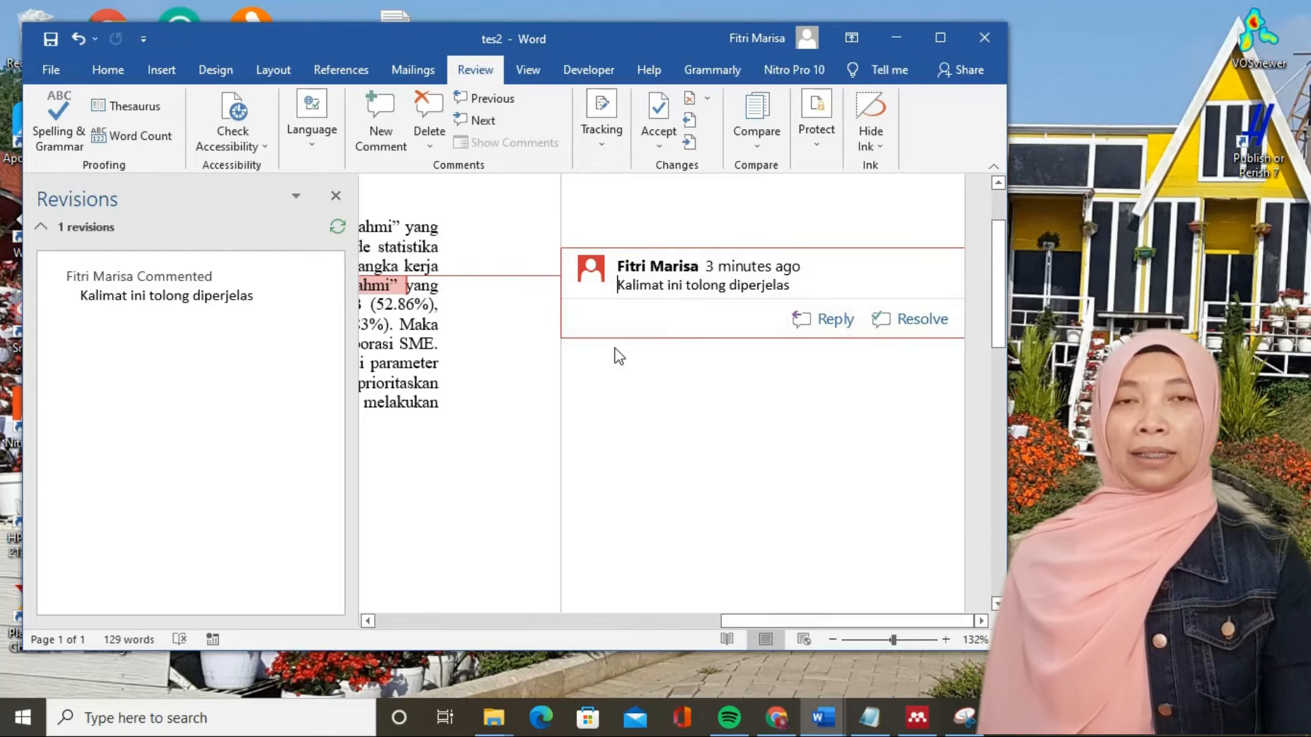
pyautogui.moveTo(737, 626); pyautogui.dragTo(641, 627)
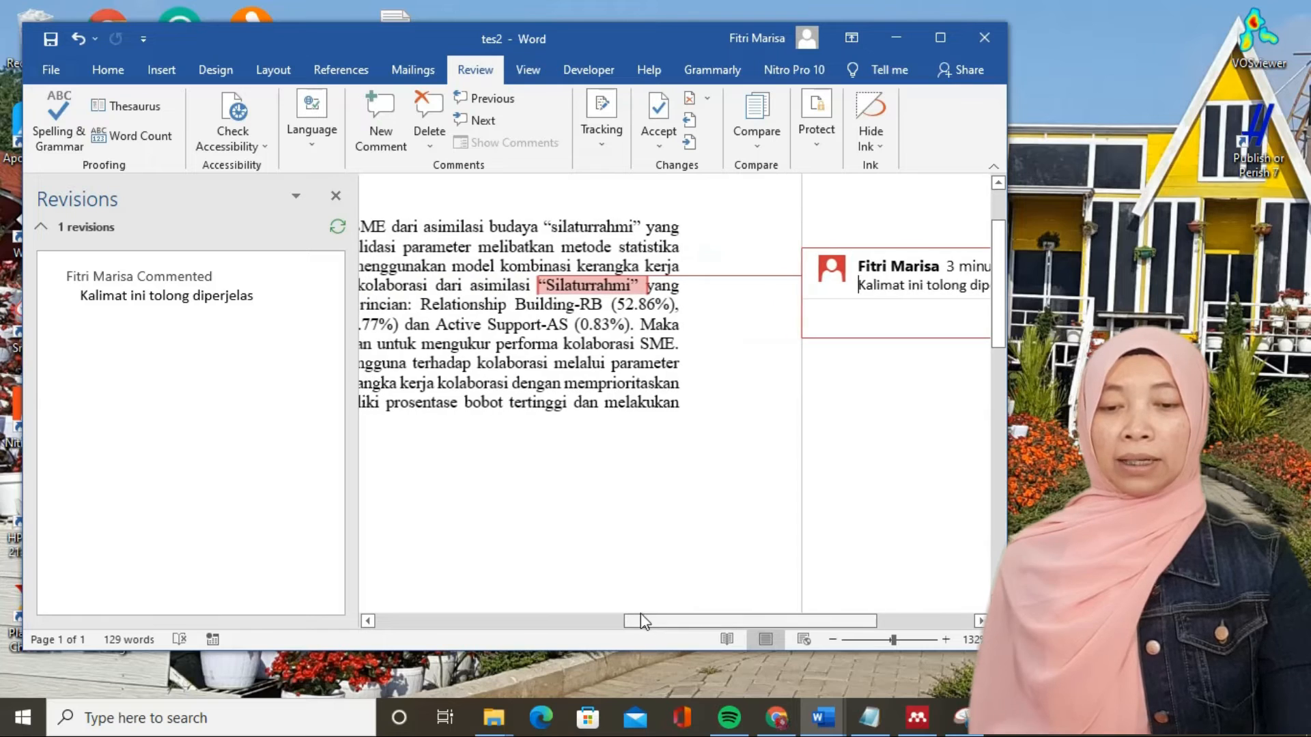
pyautogui.click(646, 284)
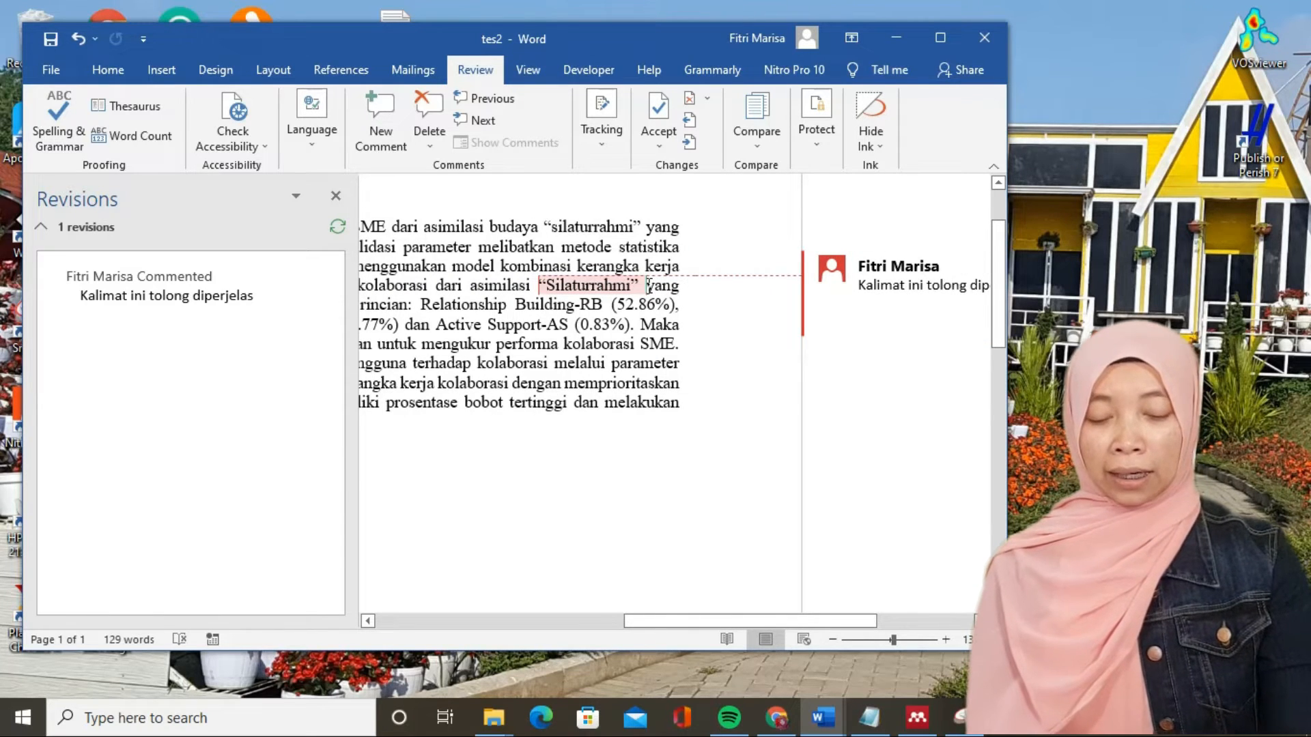
pyautogui.write('/')
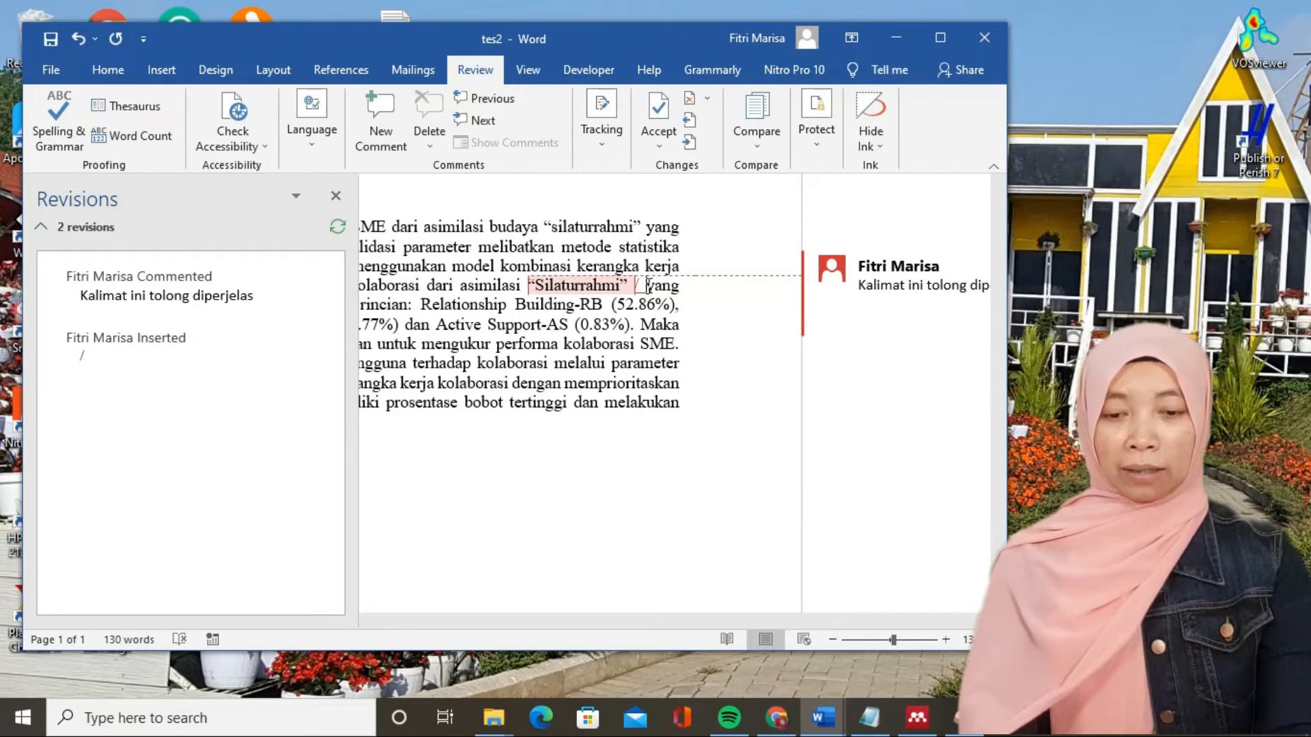
pyautogui.write('gathering')
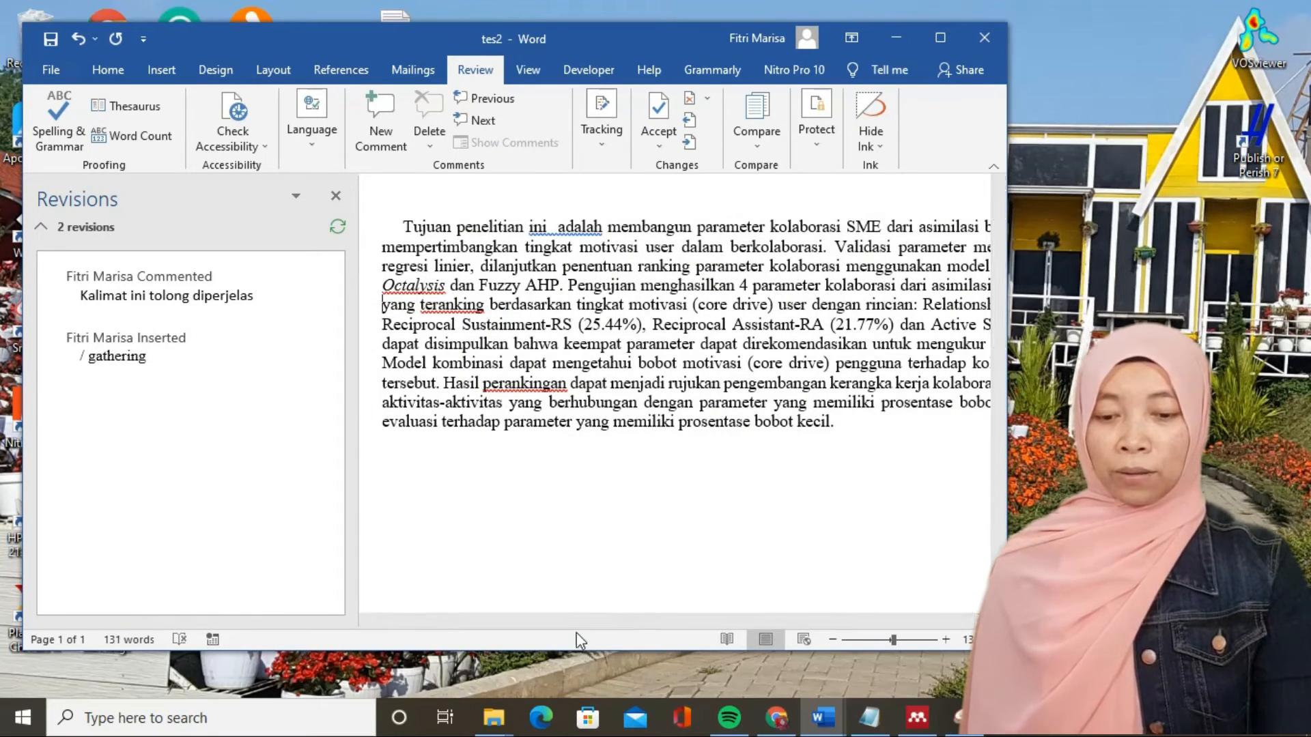
# - Mark the comment "Kalimat ini tolong diperjelas" on the word "Silaturrahmi" as resolved
pyautogui.moveTo(577, 622); pyautogui.dragTo(707, 624)
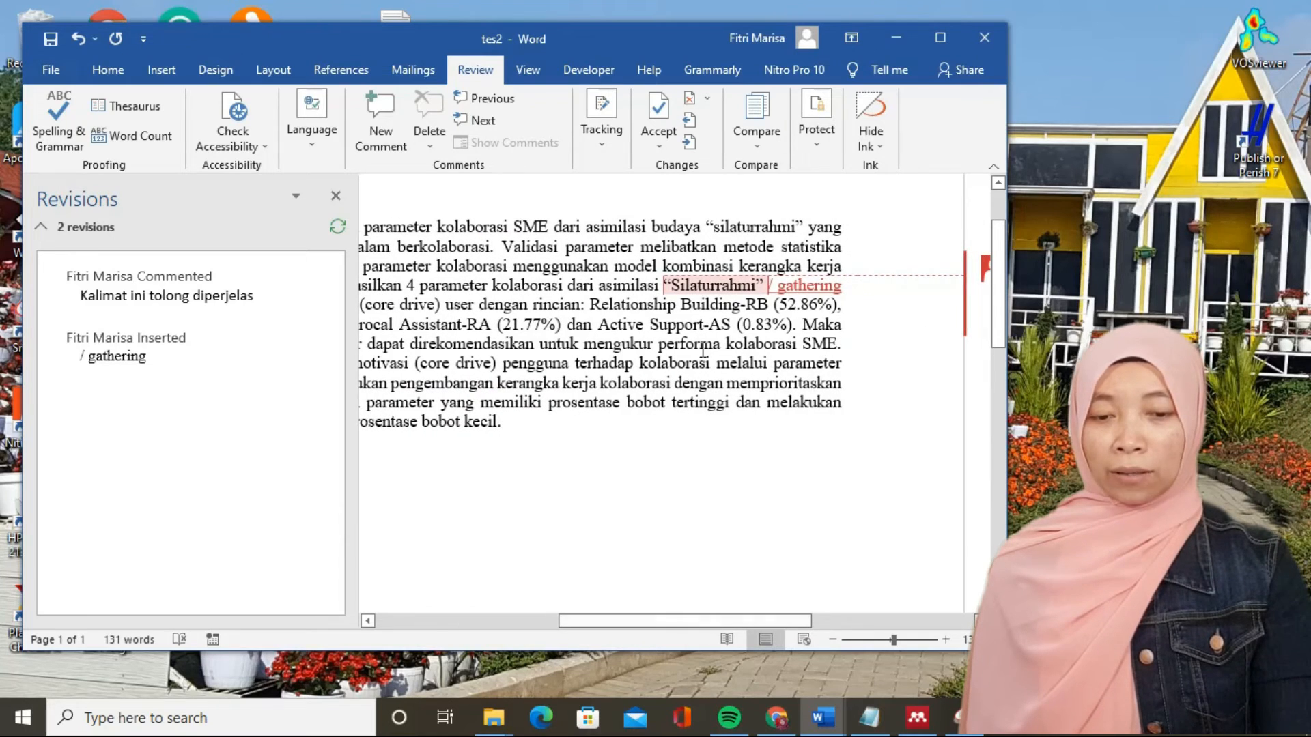
pyautogui.moveTo(695, 285); pyautogui.dragTo(770, 285)
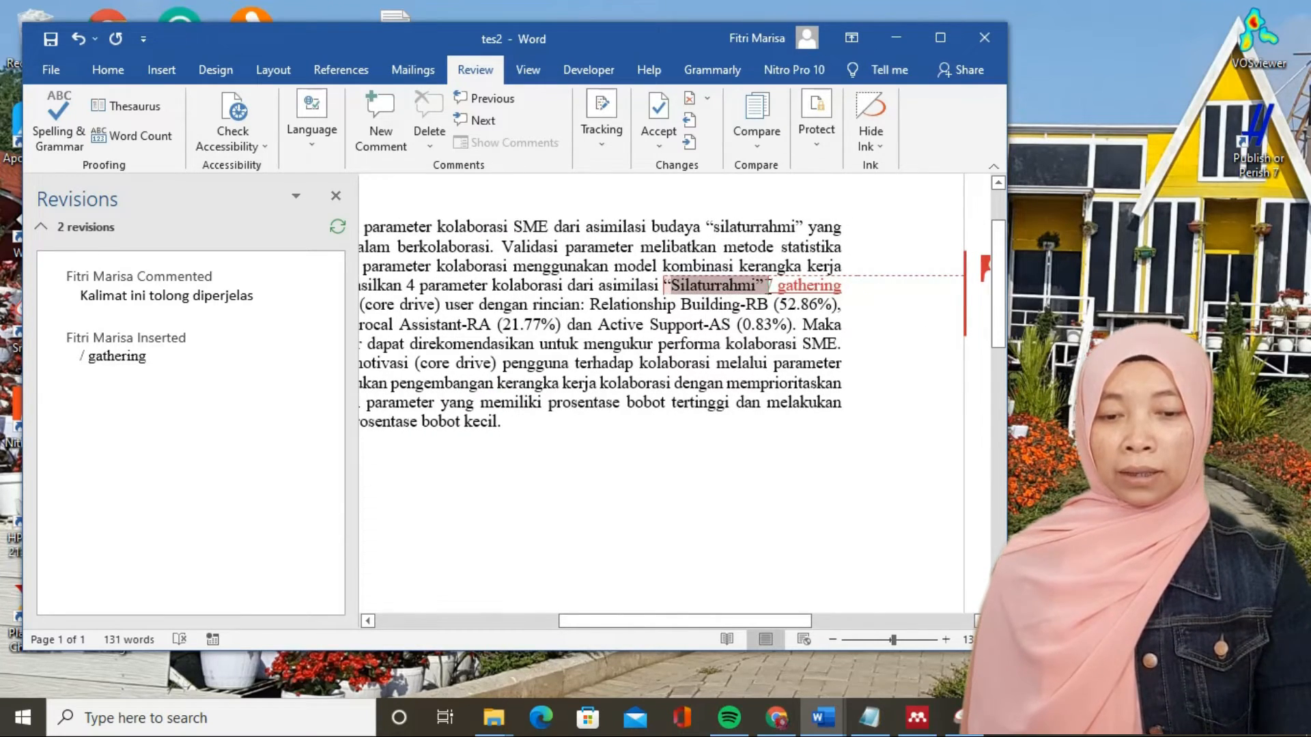
pyautogui.click(654, 119)
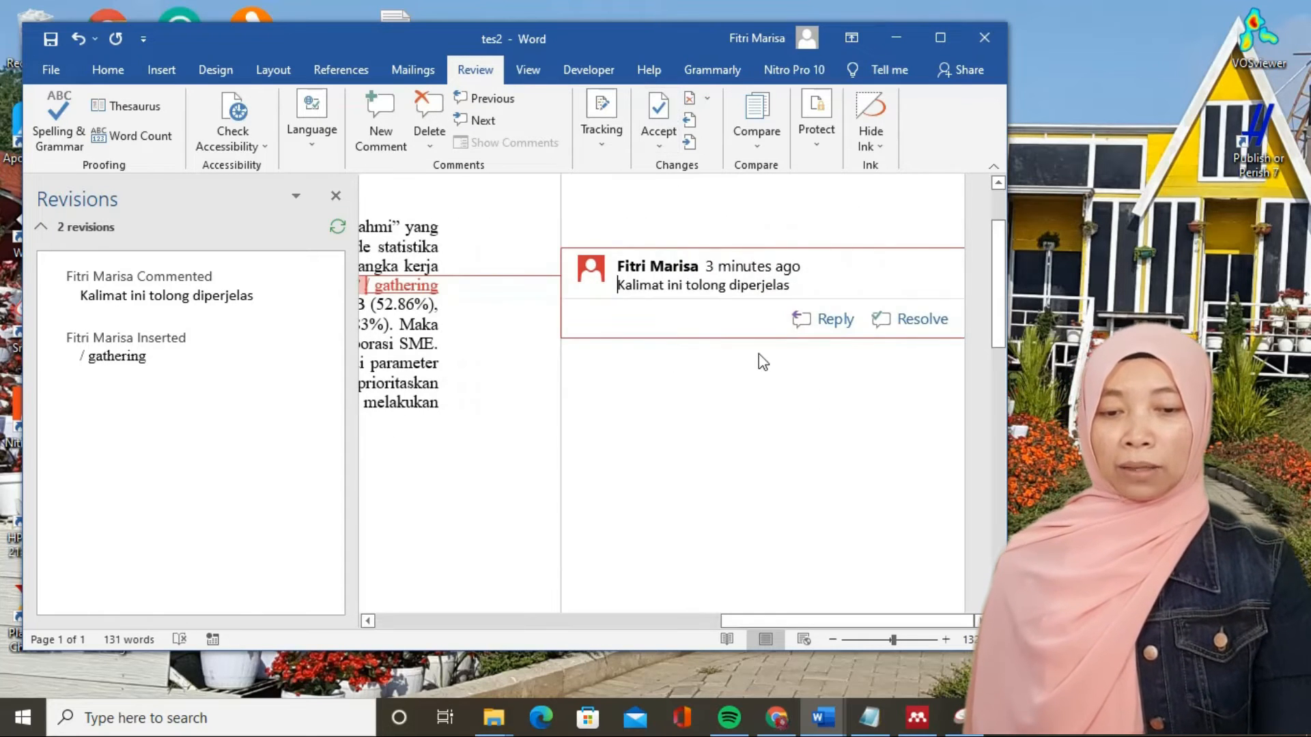
pyautogui.click(914, 321)
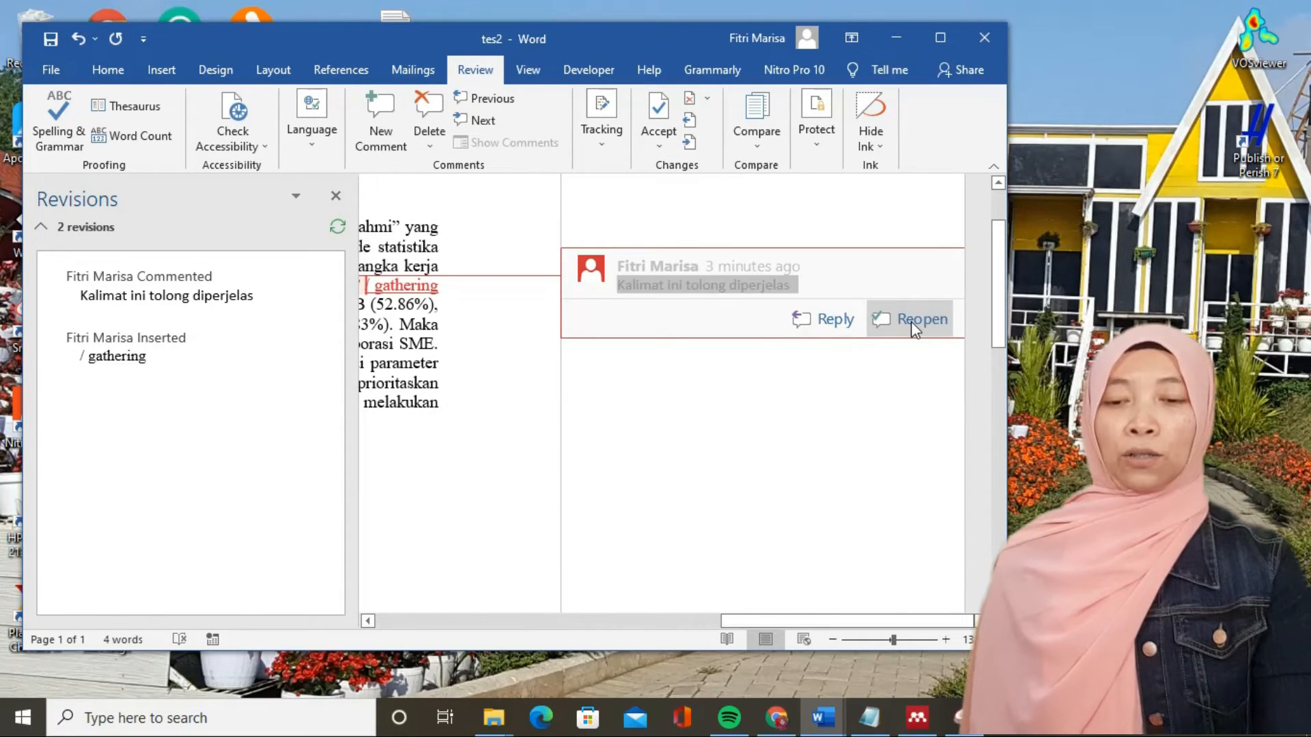
# - Accept the tracked insertion "/ gathering" following the word "Silaturrahmi"
pyautogui.moveTo(732, 616); pyautogui.dragTo(604, 622)
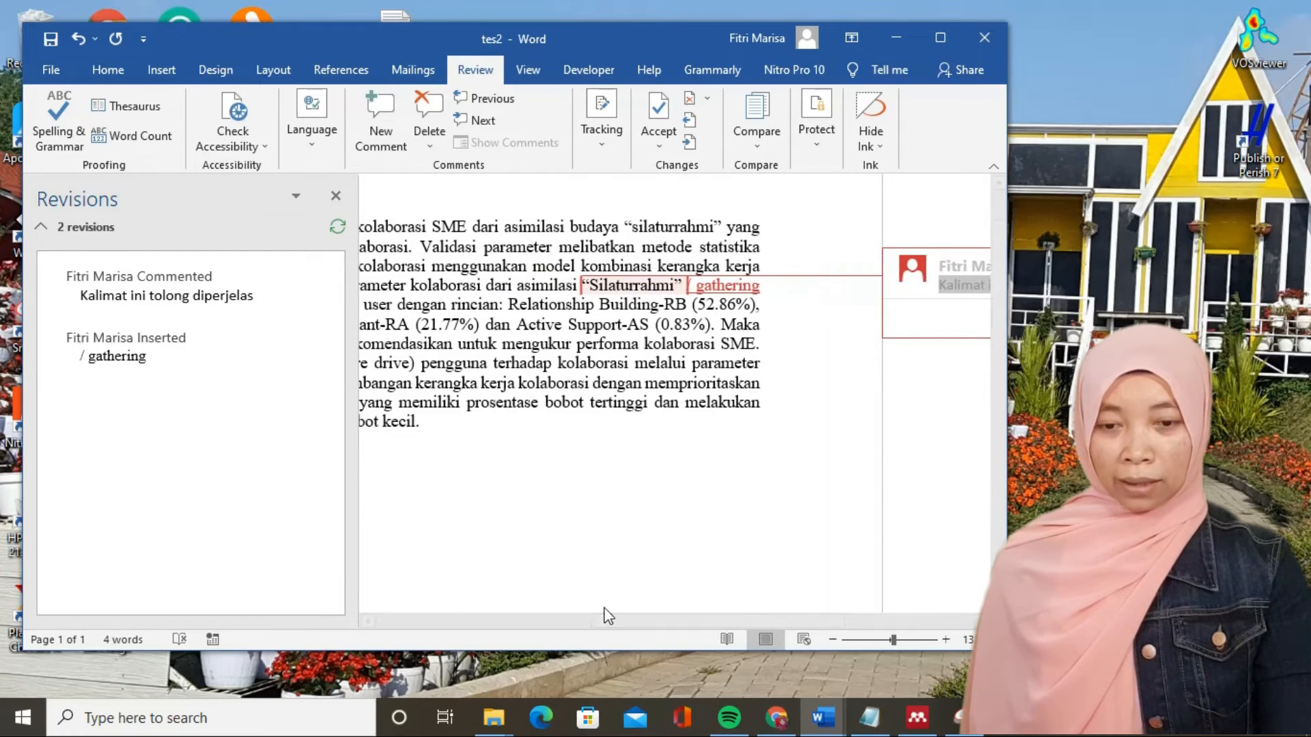
pyautogui.click(599, 290)
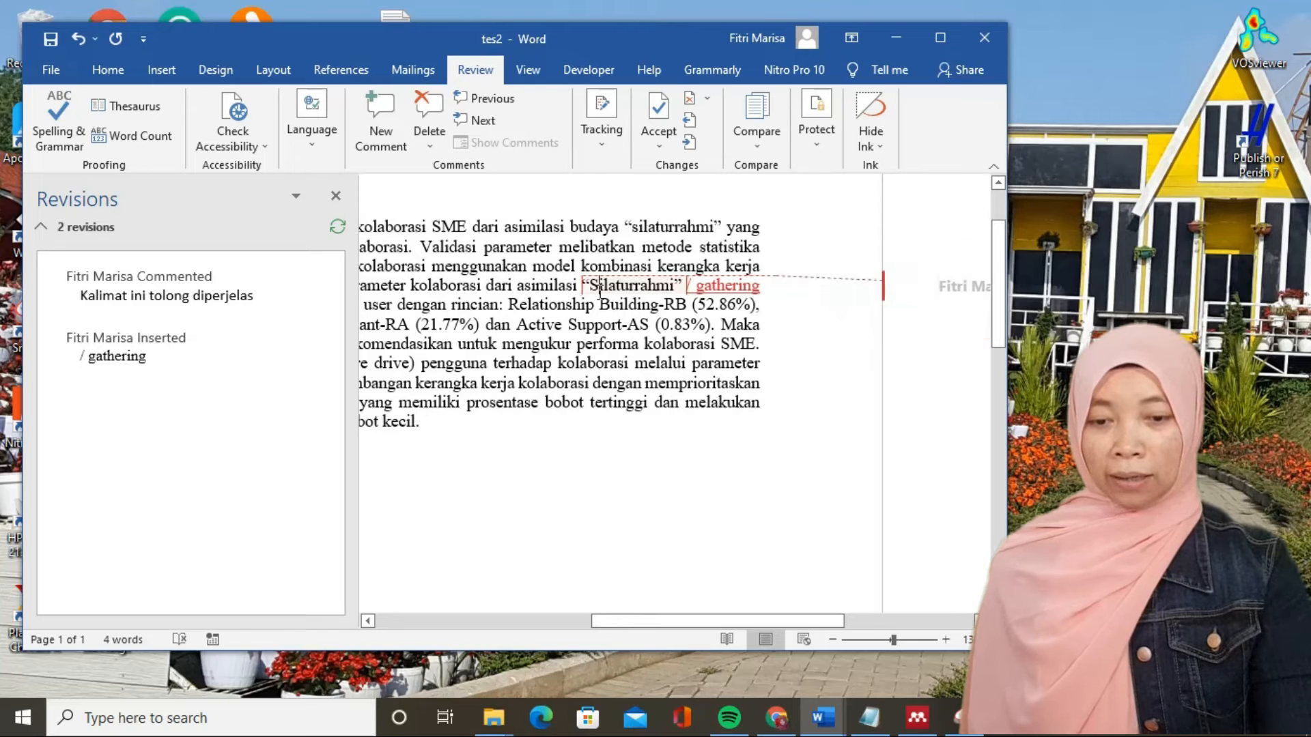
pyautogui.click(691, 286)
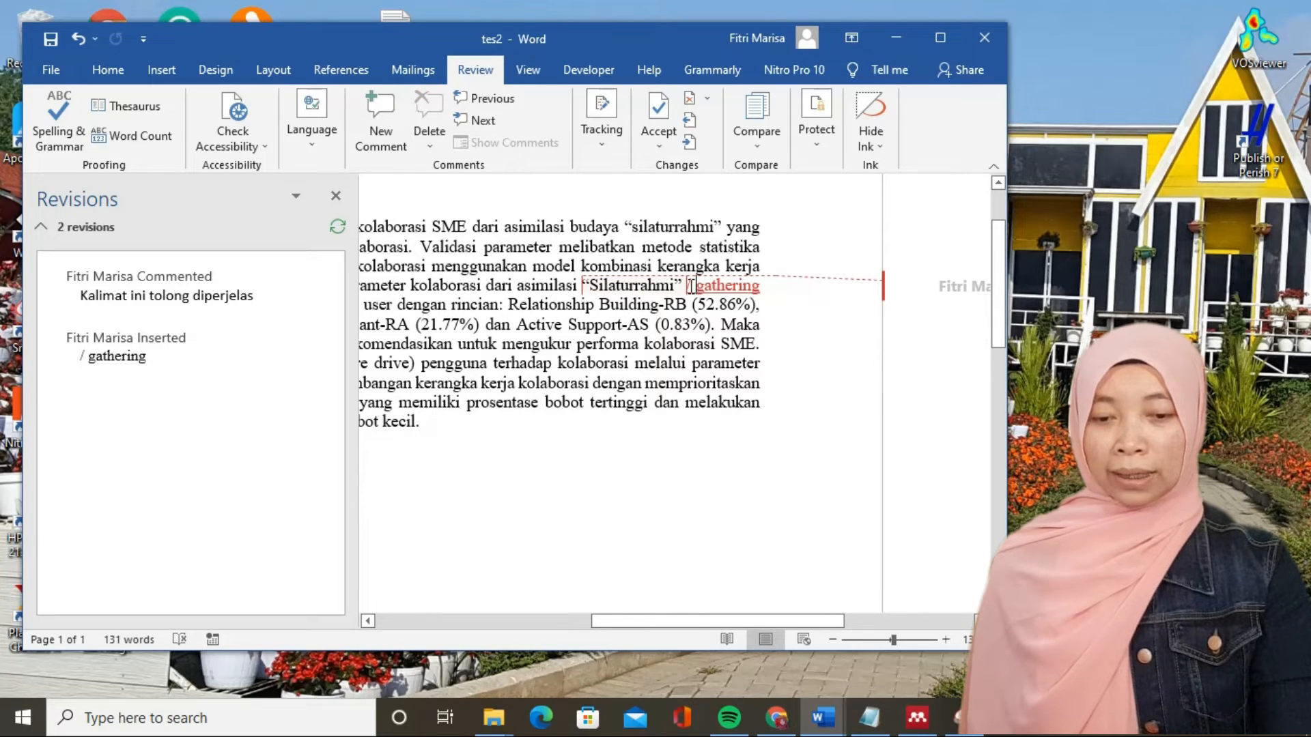
pyautogui.moveTo(690, 285); pyautogui.dragTo(747, 286)
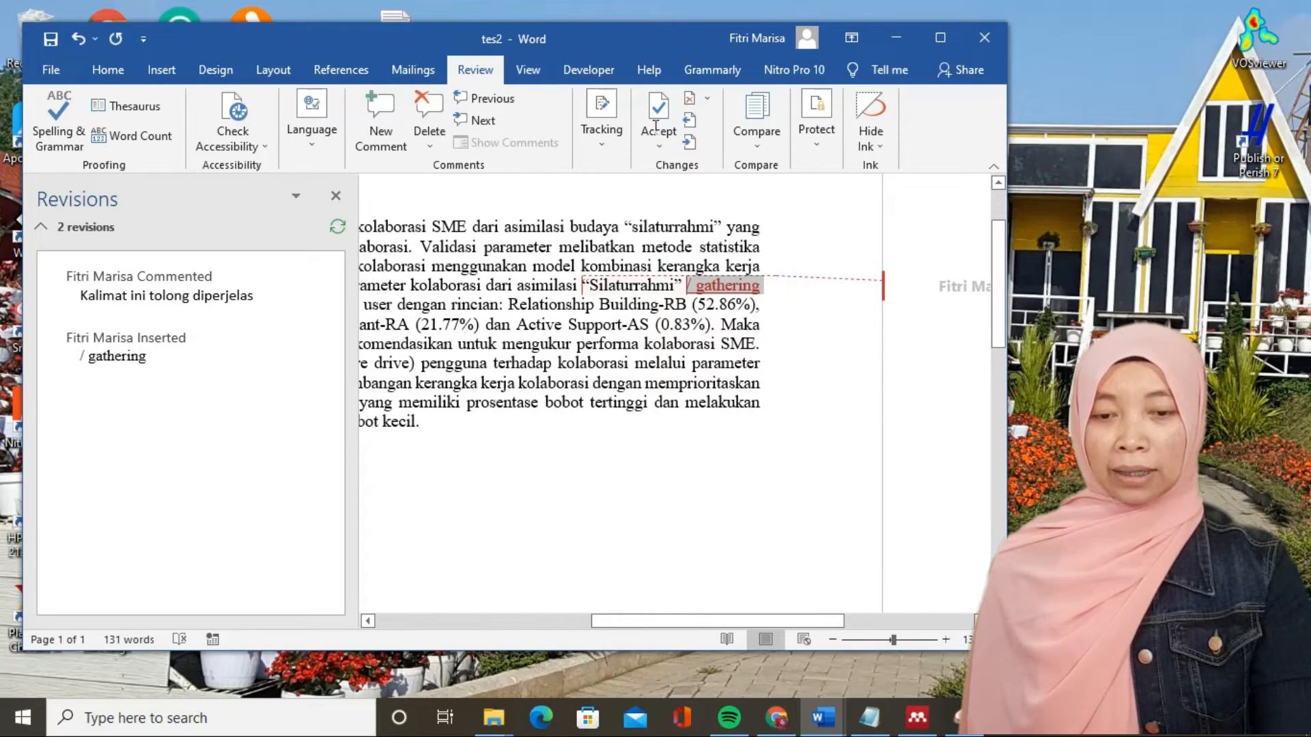
pyautogui.click(654, 128)
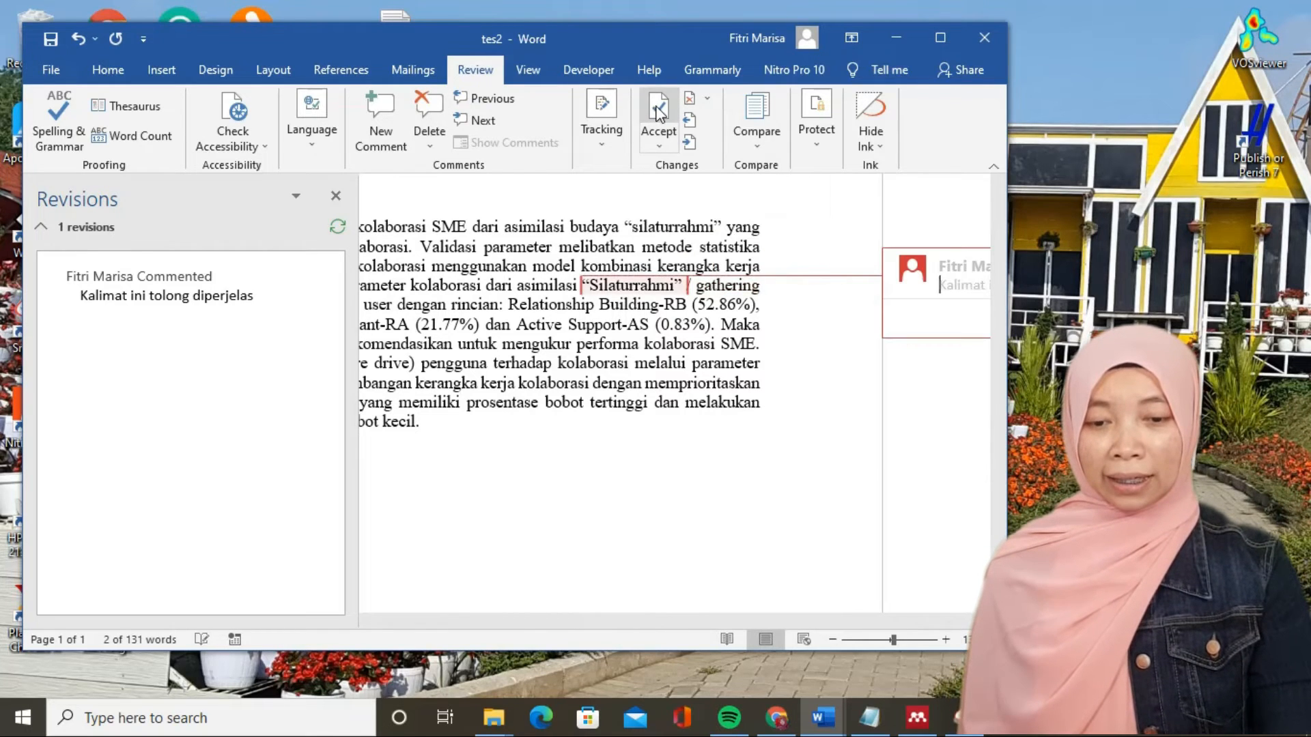
# - Delete the comment attached to "Silaturrahmi" and save the document
pyautogui.moveTo(581, 286); pyautogui.dragTo(681, 289)
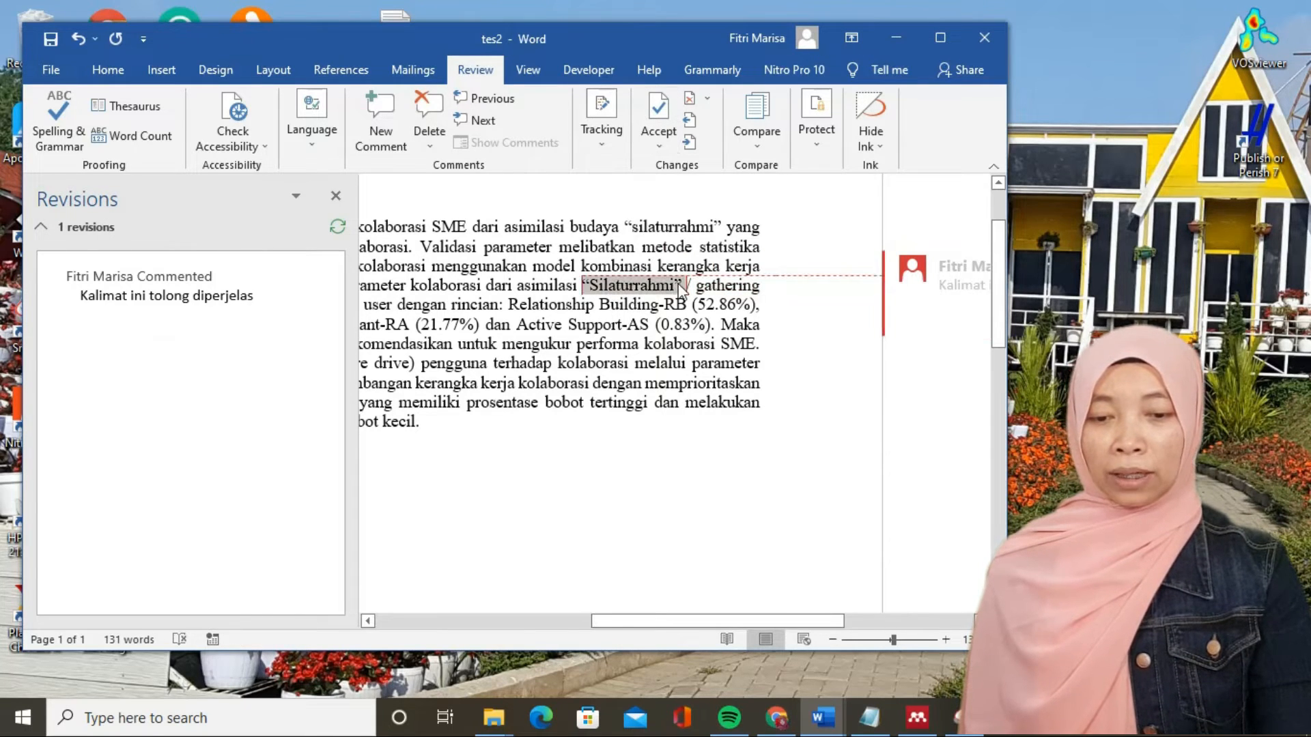
pyautogui.click(657, 129)
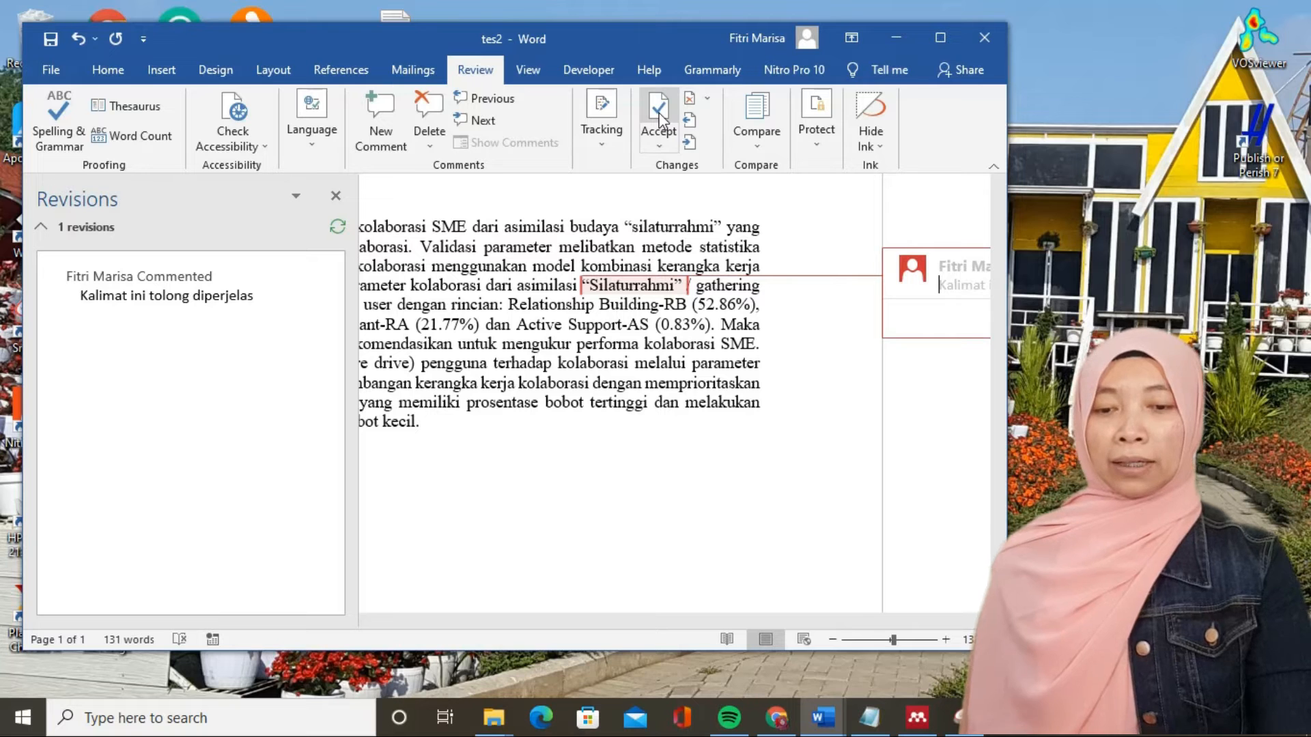
pyautogui.click(437, 122)
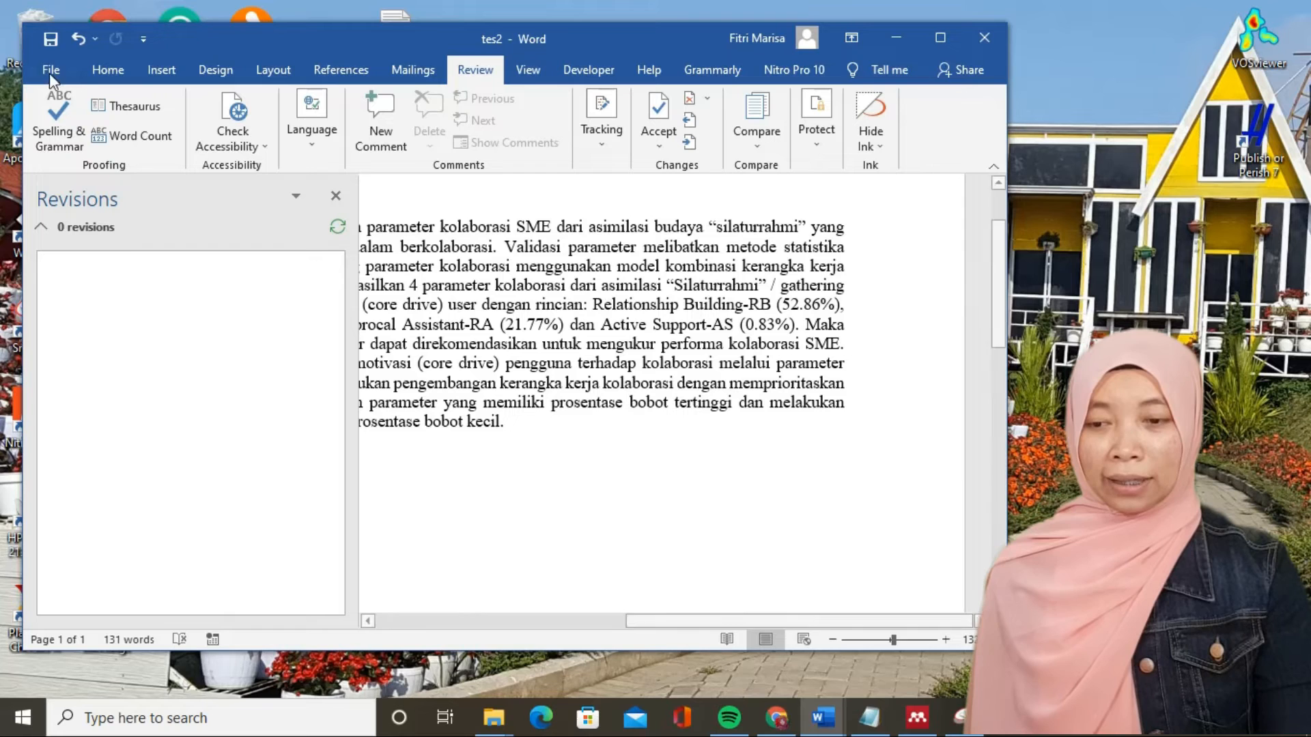
pyautogui.click(53, 42)
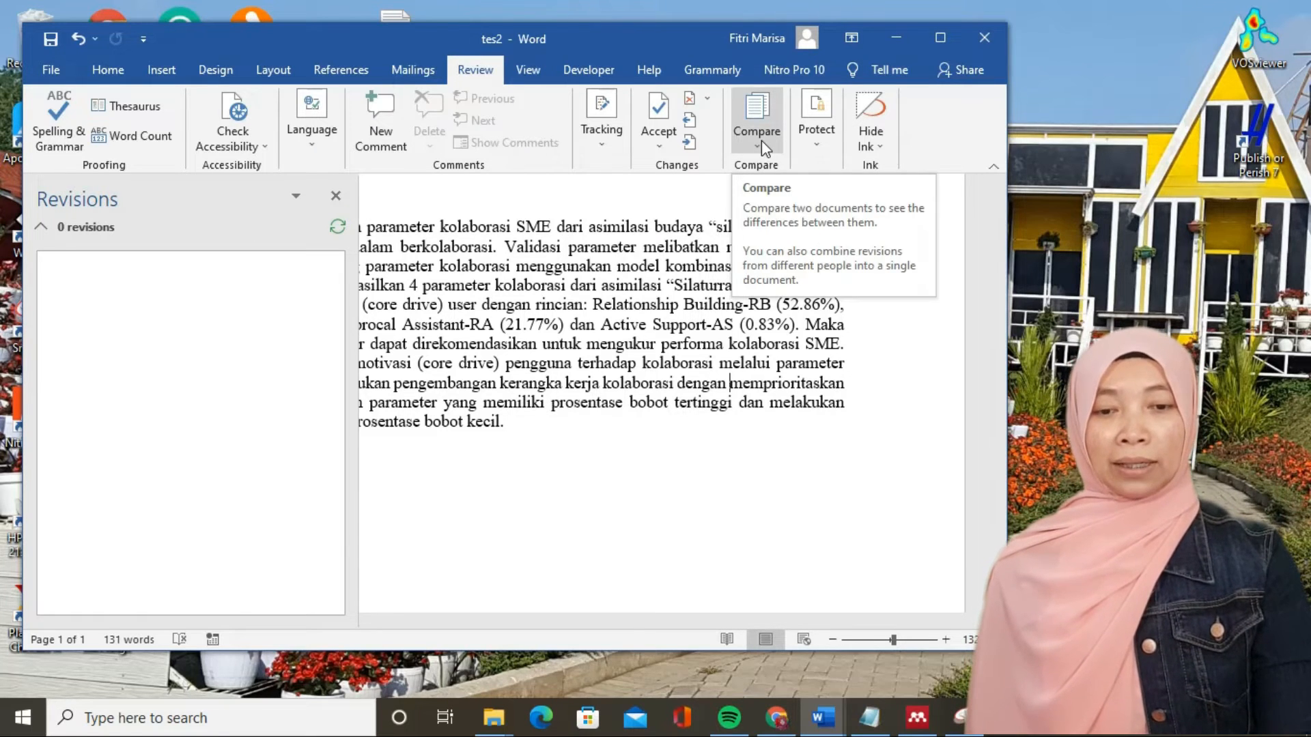
# - Close the revisions list and start a comparison of two document versions with tes1 from Downloads as the original document
pyautogui.click(335, 195)
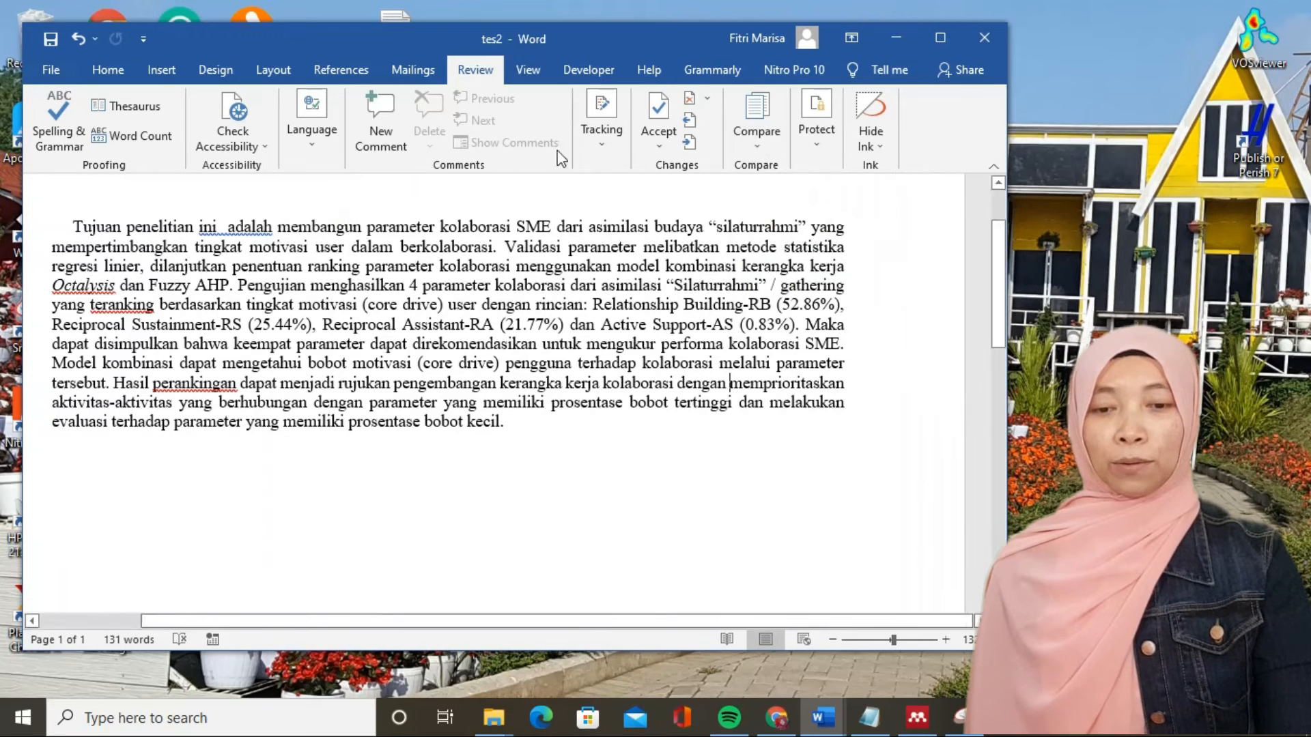
pyautogui.click(757, 133)
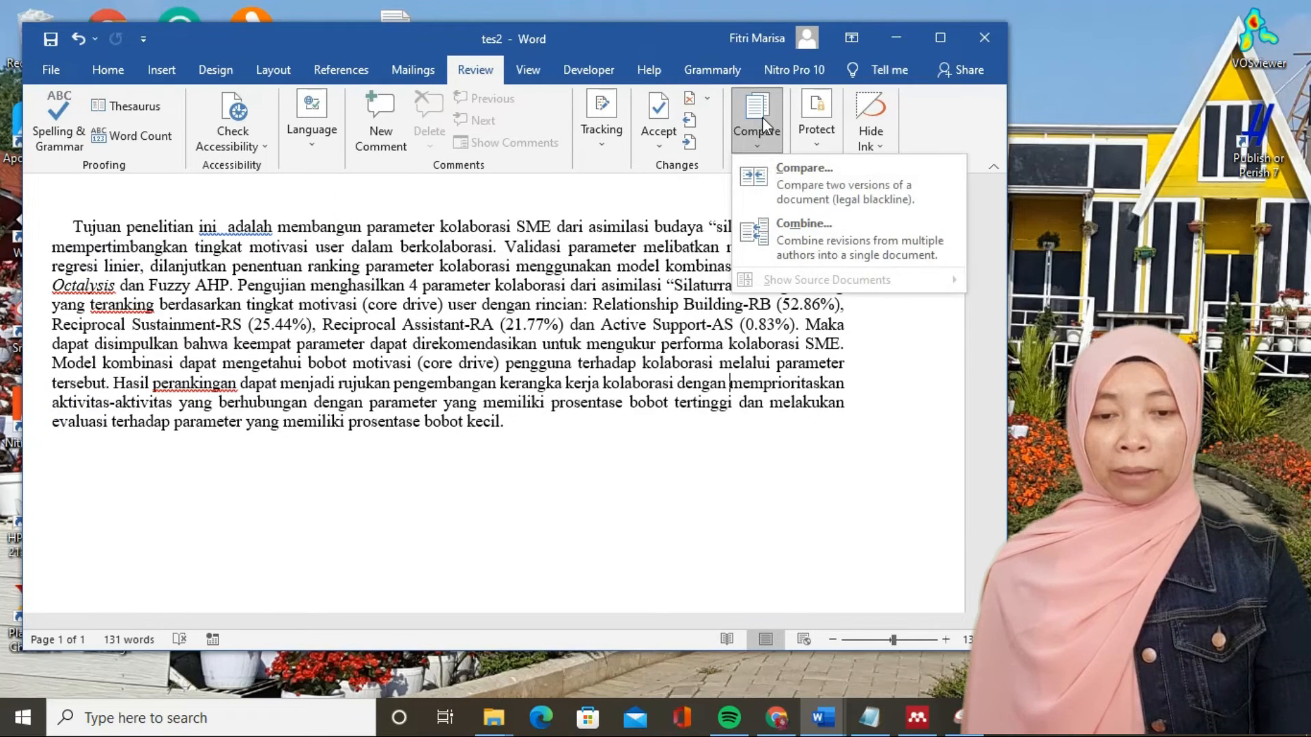
pyautogui.click(783, 191)
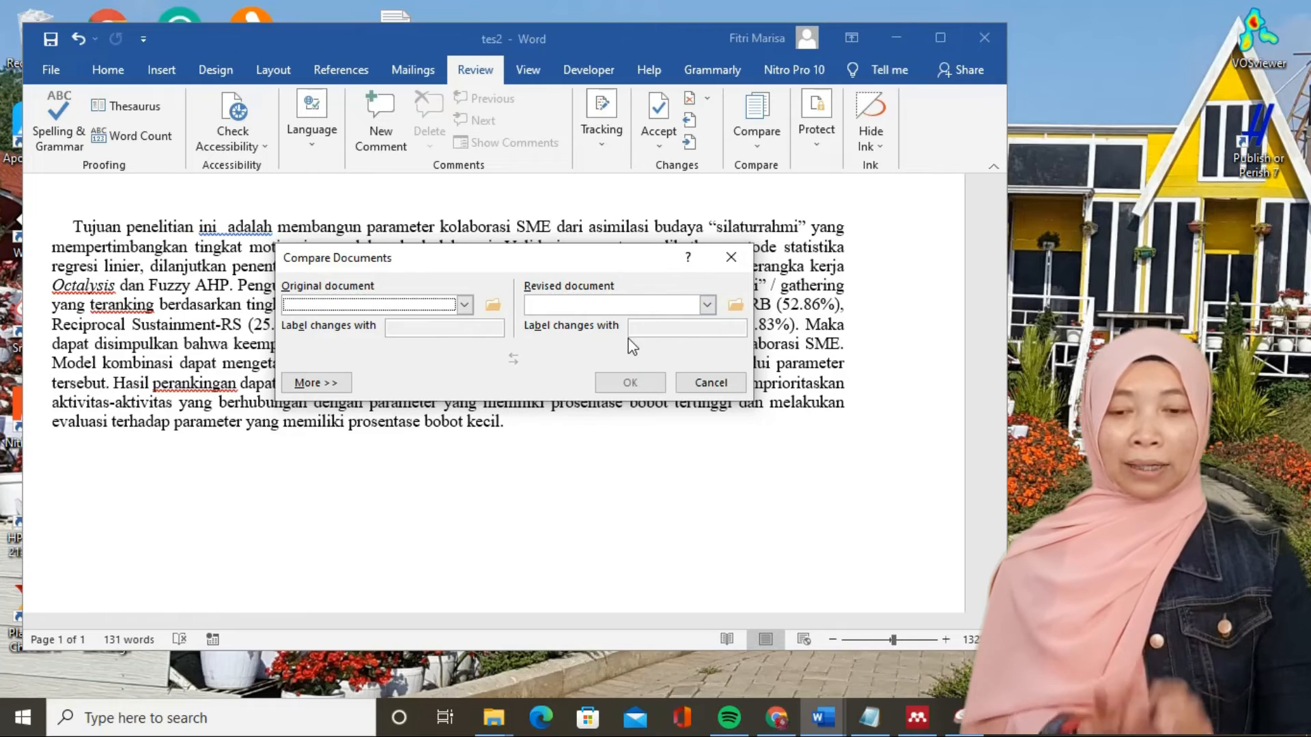
pyautogui.click(492, 305)
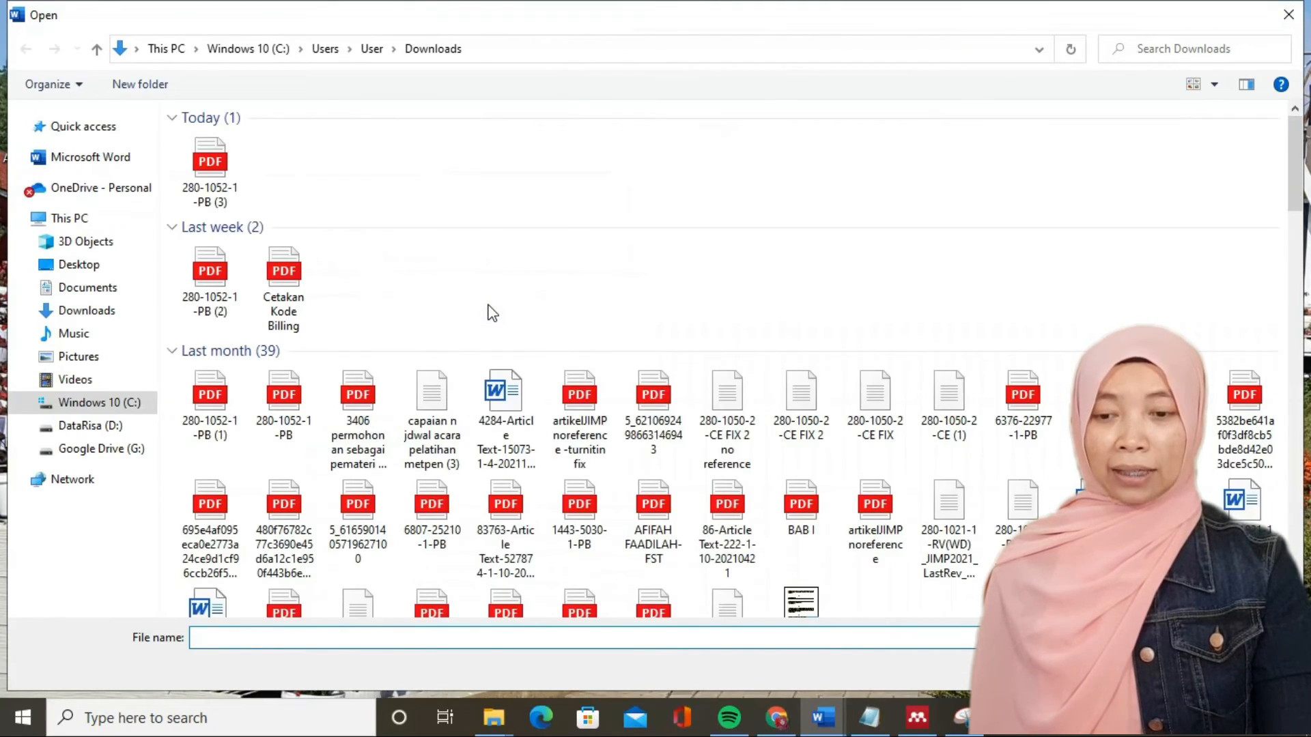
pyautogui.click(293, 165)
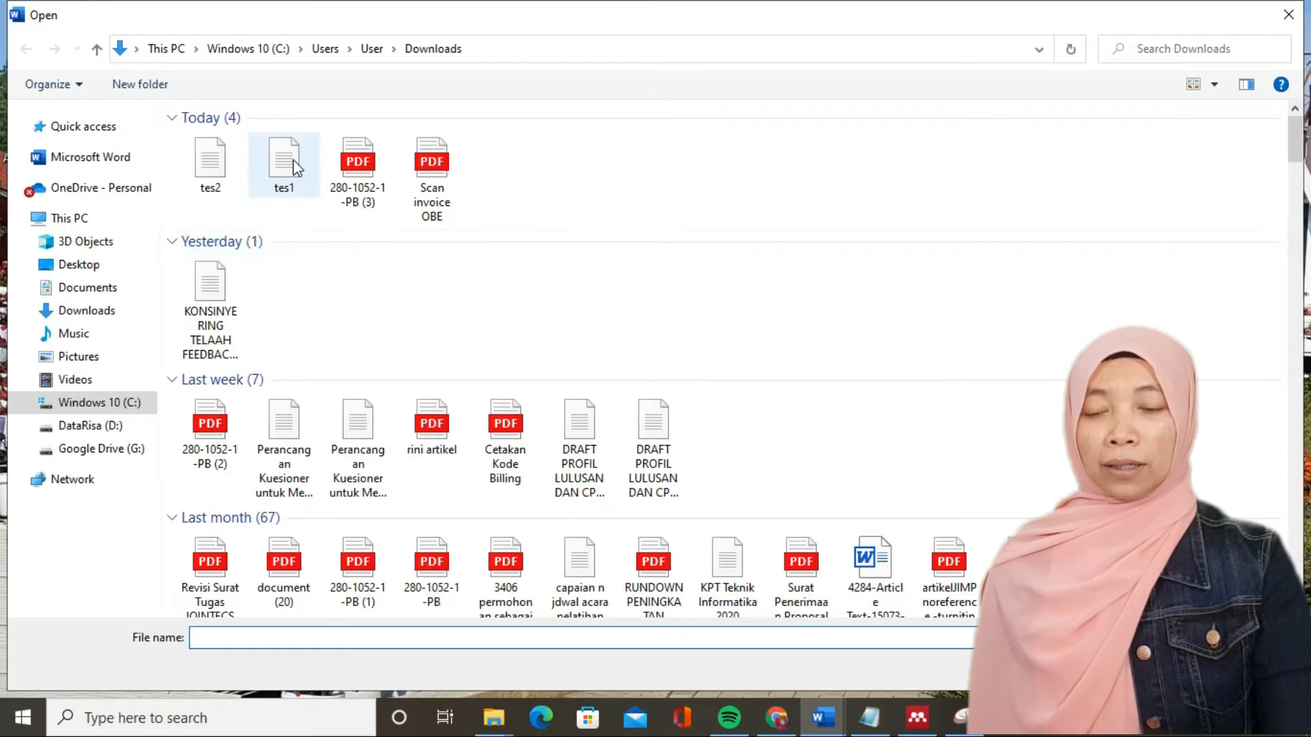
pyautogui.doubleClick(292, 165)
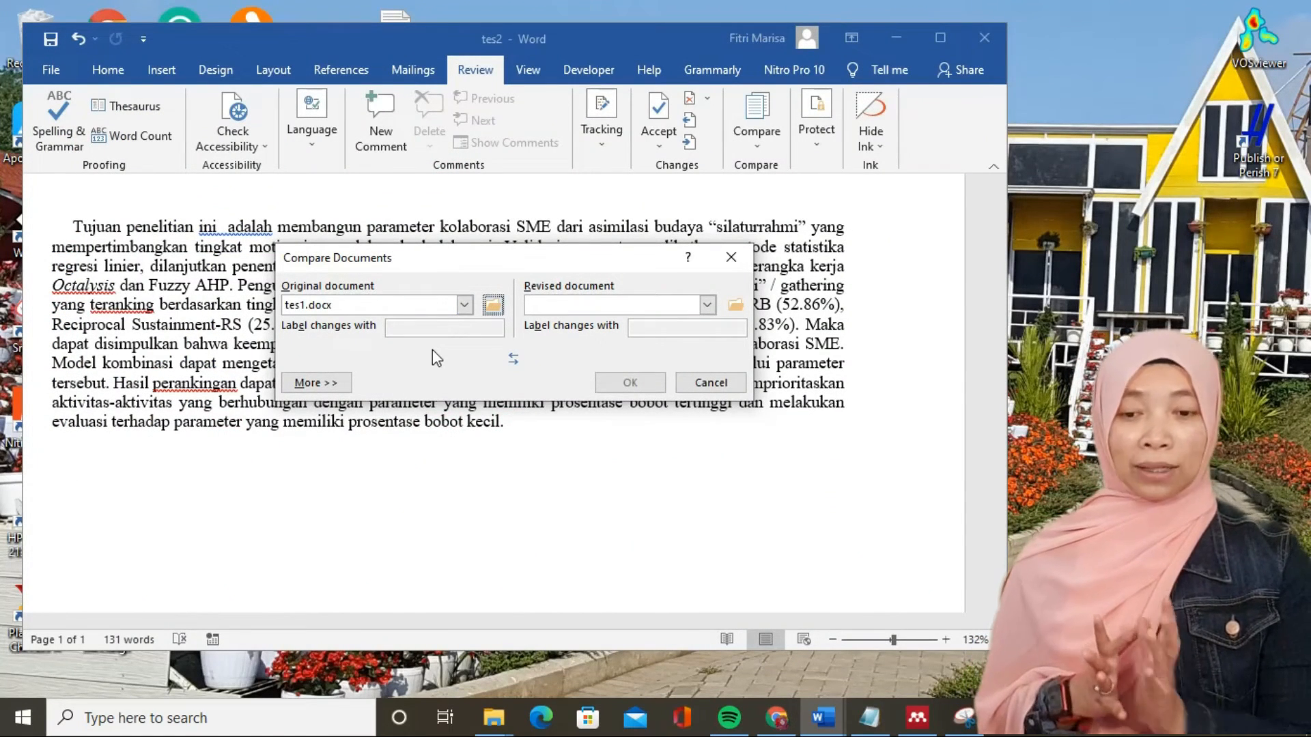
# - Choose tes2 from Downloads as the revised document and run the comparison, treating existing tracked changes as accepted
pyautogui.click(735, 305)
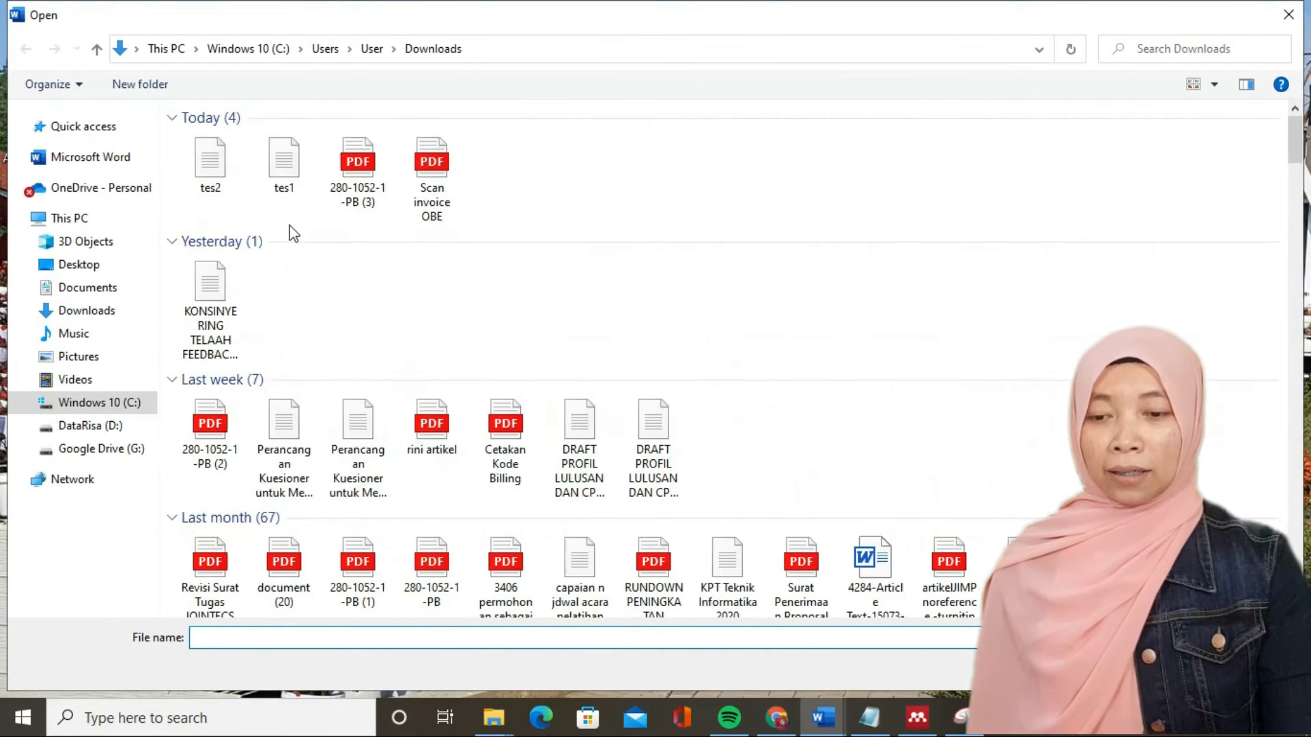
pyautogui.doubleClick(196, 167)
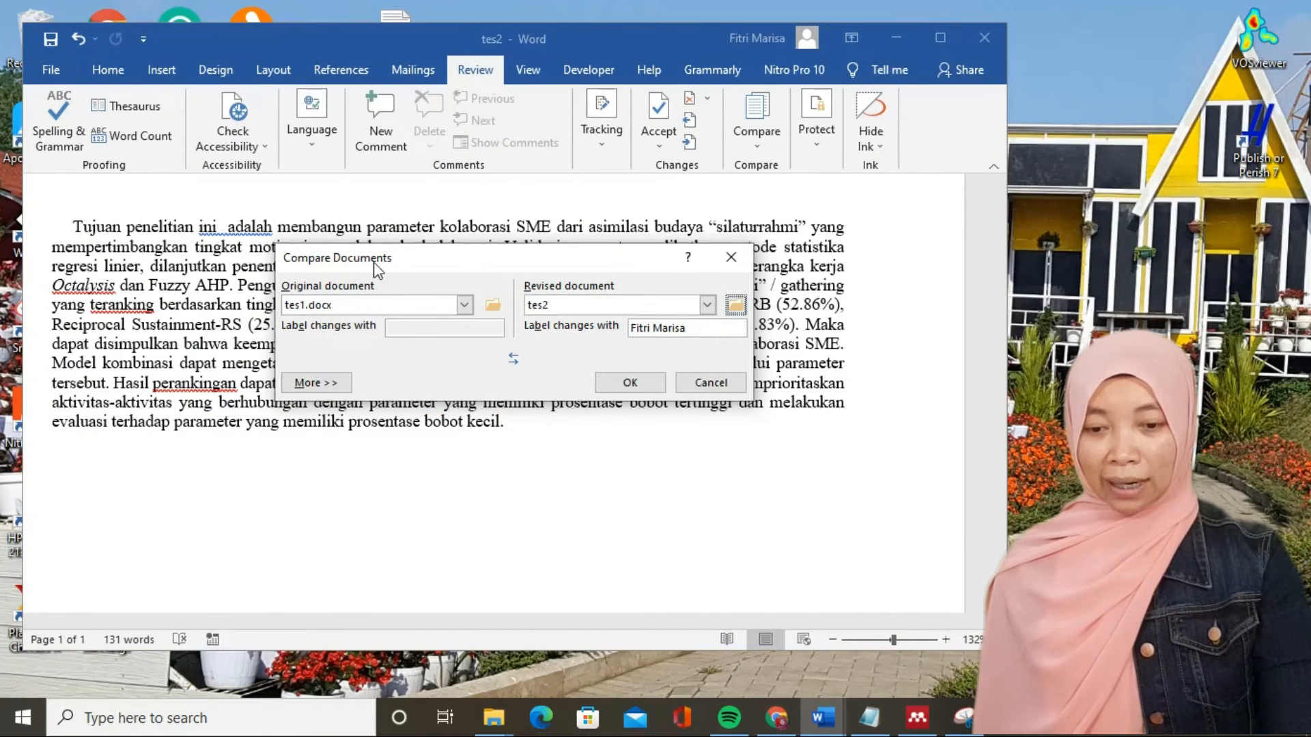
pyautogui.click(612, 385)
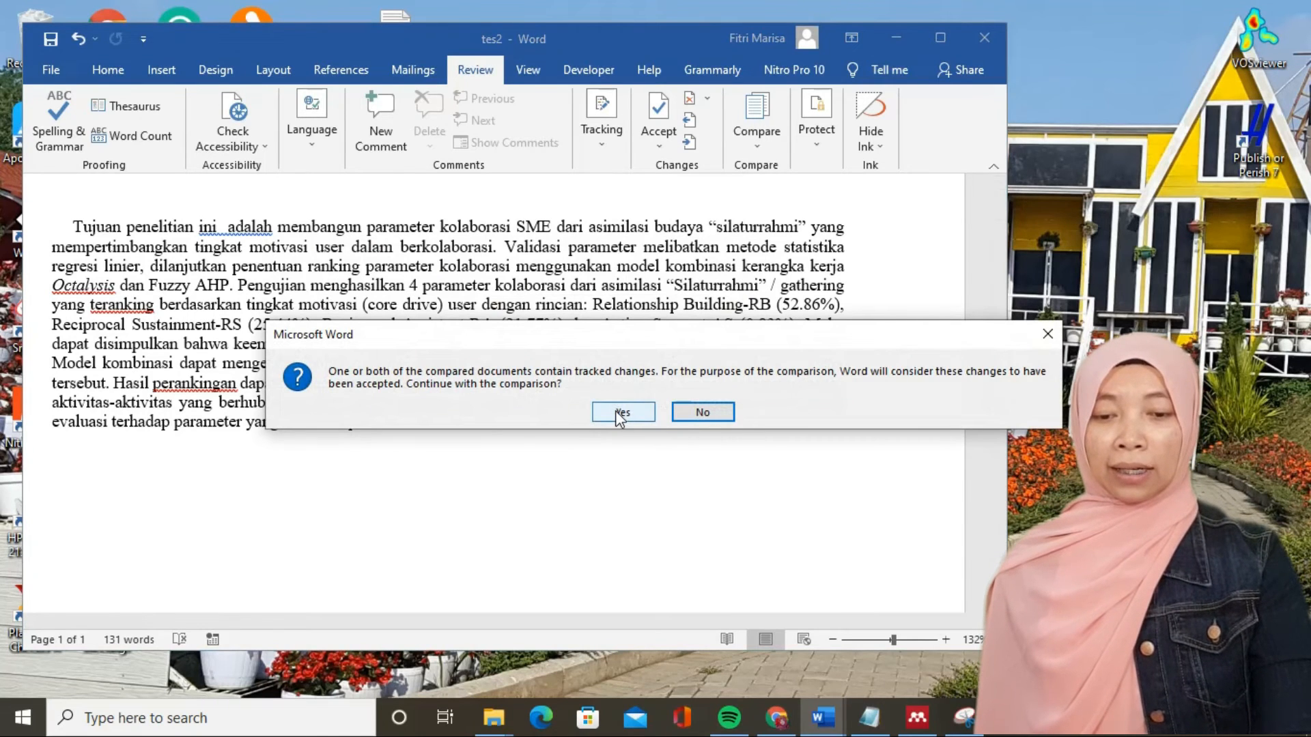
pyautogui.click(619, 414)
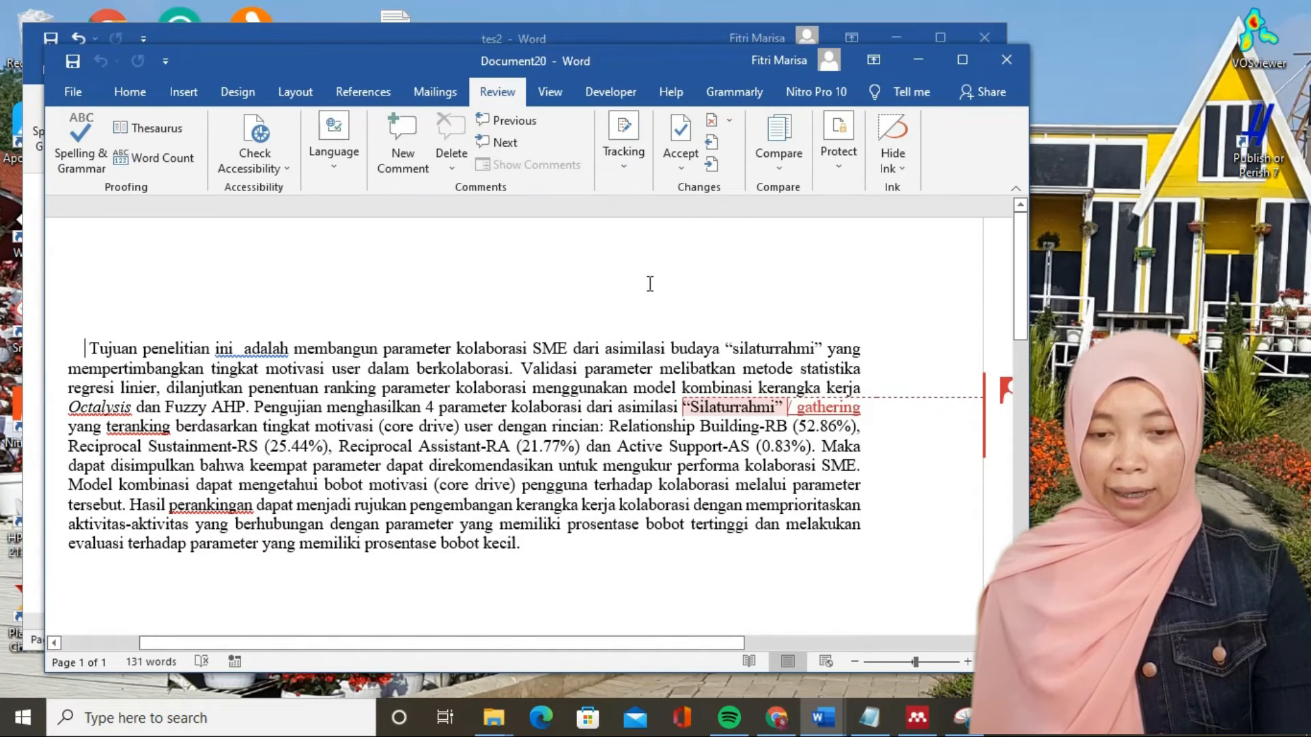
# - Show both source documents alongside the compared document and review the original and revised text around "Silaturrahmi"
pyautogui.click(677, 171)
pyautogui.click(626, 166)
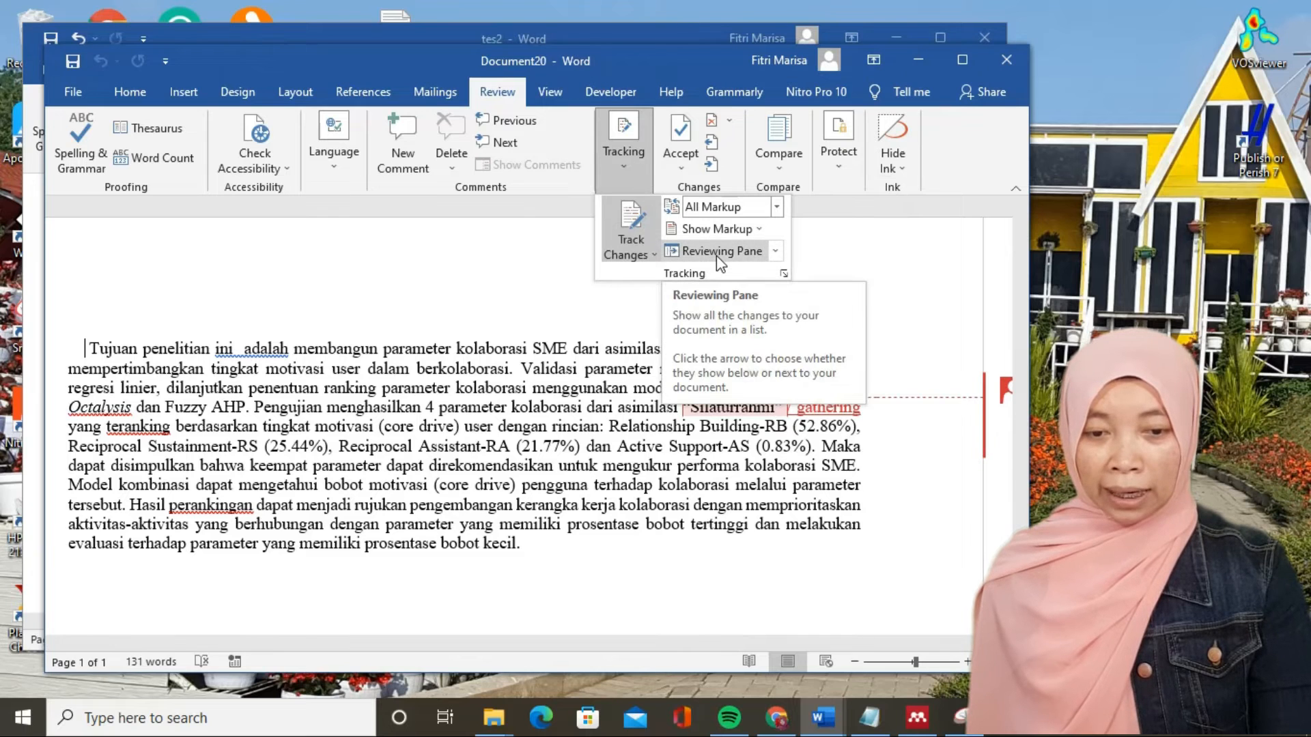
pyautogui.click(775, 167)
pyautogui.click(775, 174)
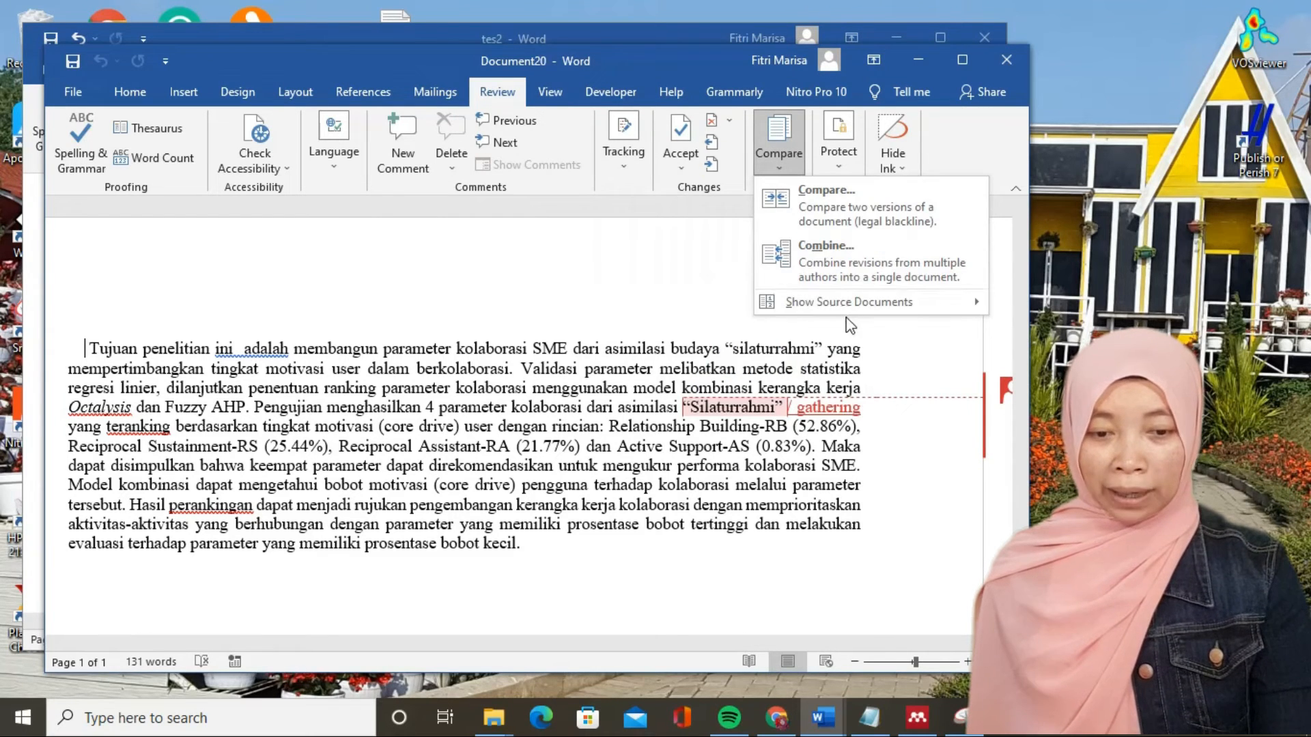
pyautogui.moveTo(845, 312)
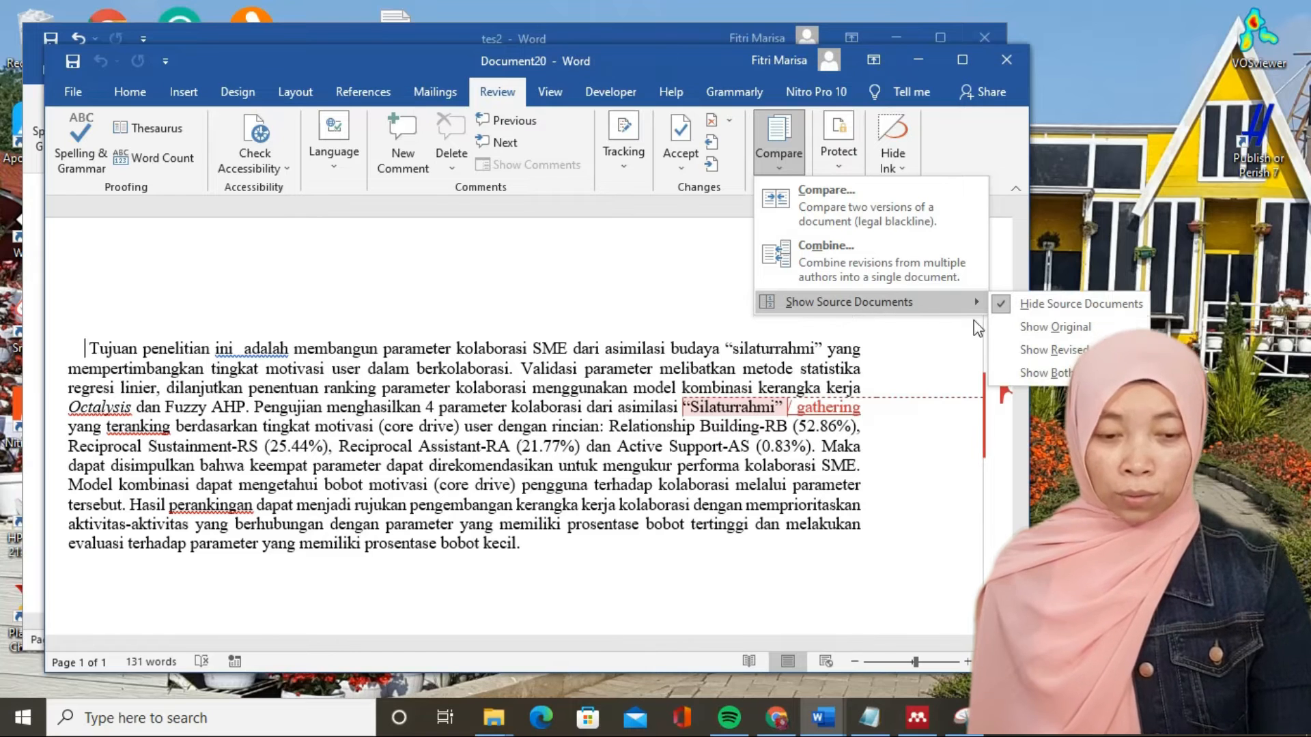
pyautogui.click(1022, 375)
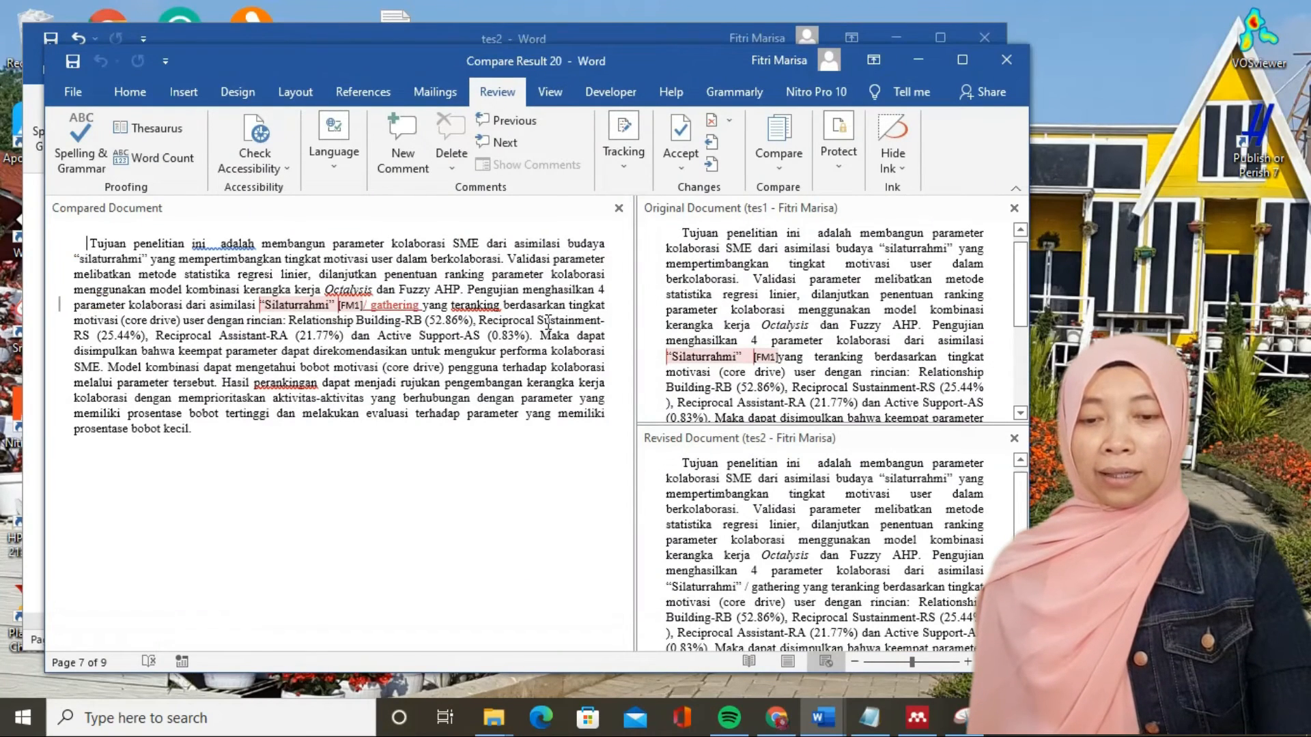
pyautogui.click(800, 395)
pyautogui.scroll(-1, 800, 389)
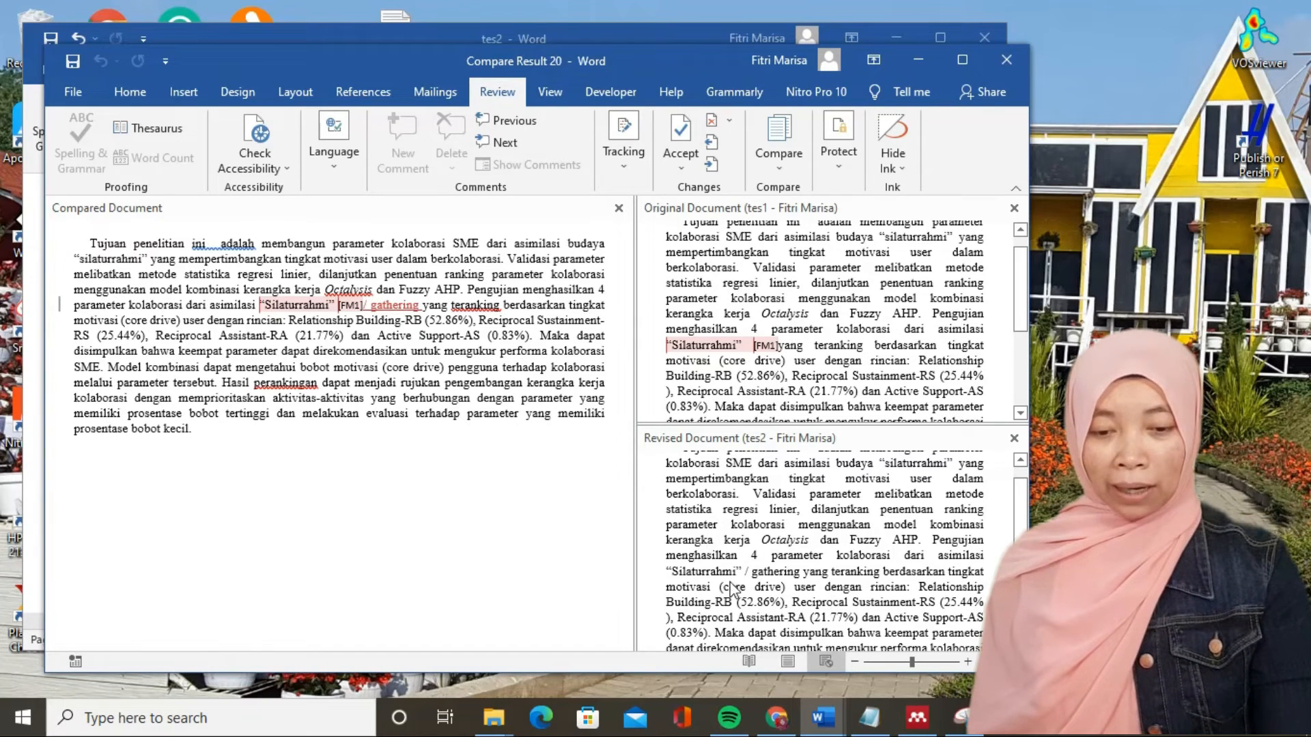
pyautogui.scroll(-5, 746, 586)
pyautogui.scroll(2, 822, 562)
pyautogui.scroll(1, 821, 562)
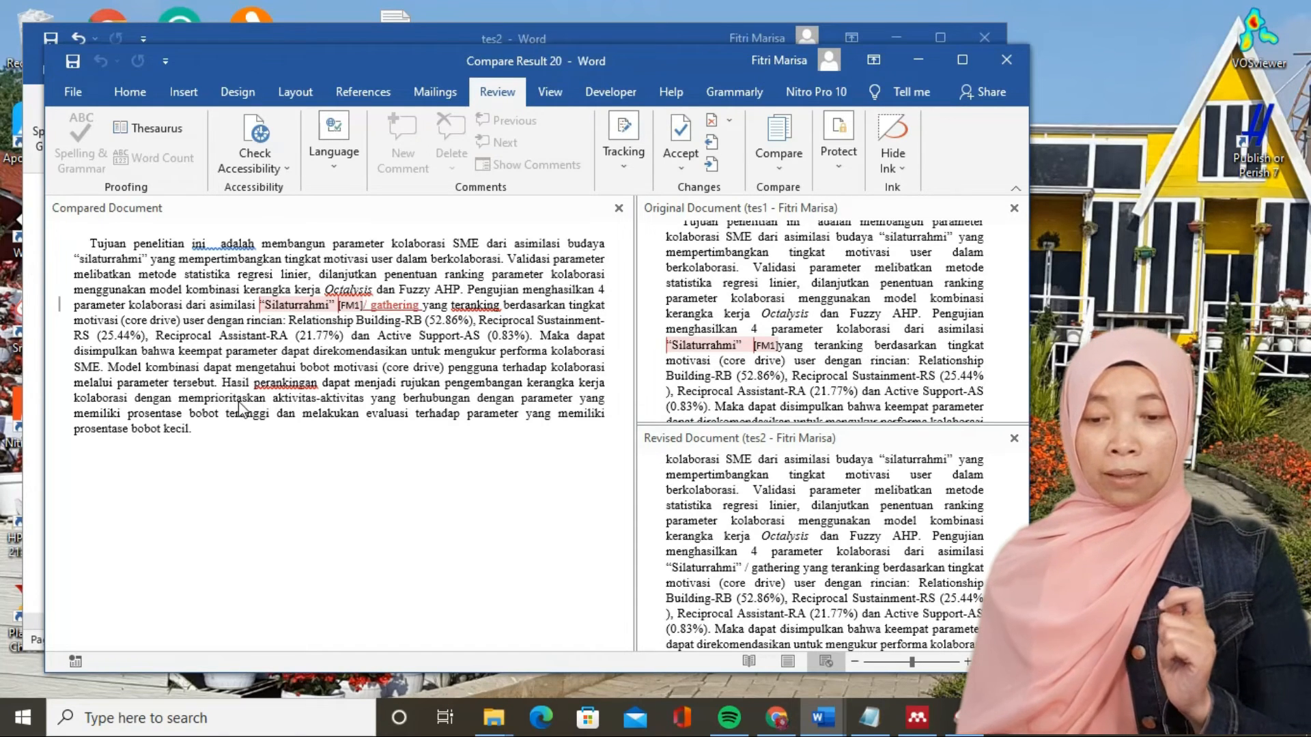
# - Delete the comment attached to "Silaturrahmi" in the compared document
pyautogui.click(277, 306)
pyautogui.click(261, 305)
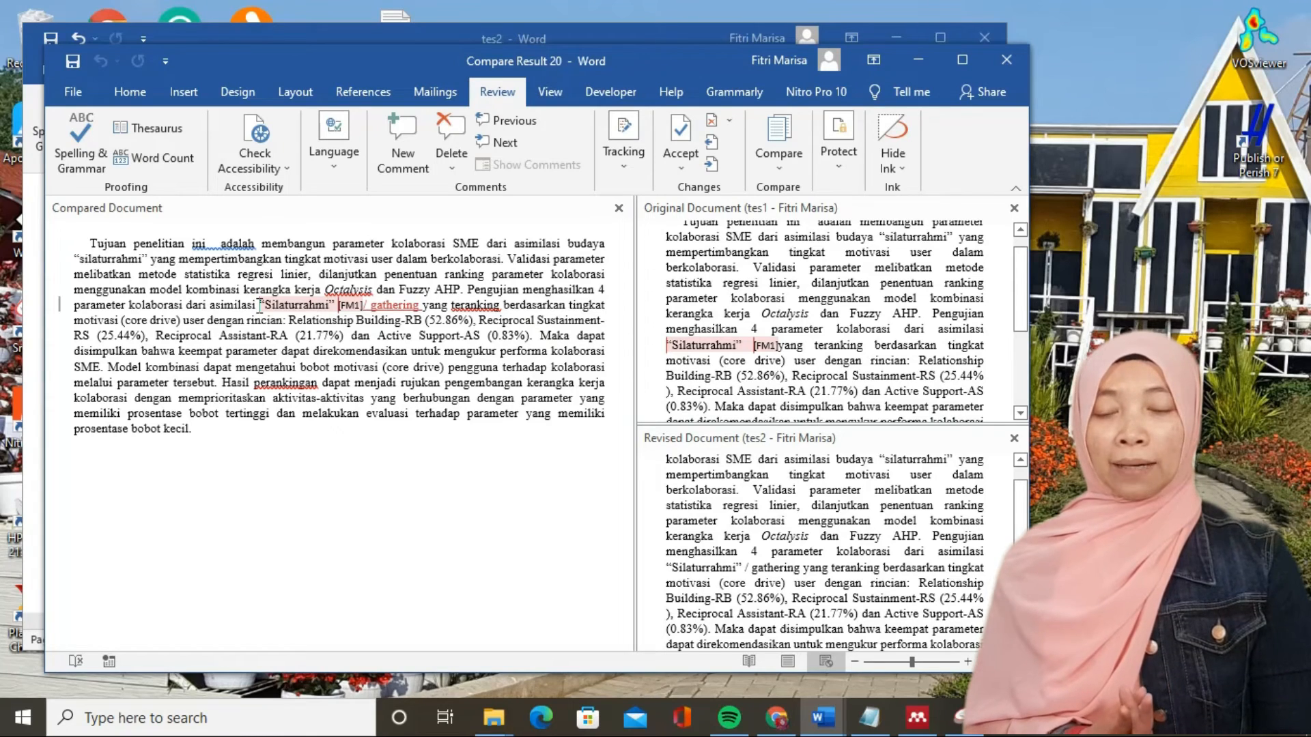
pyautogui.moveTo(260, 305); pyautogui.dragTo(358, 305)
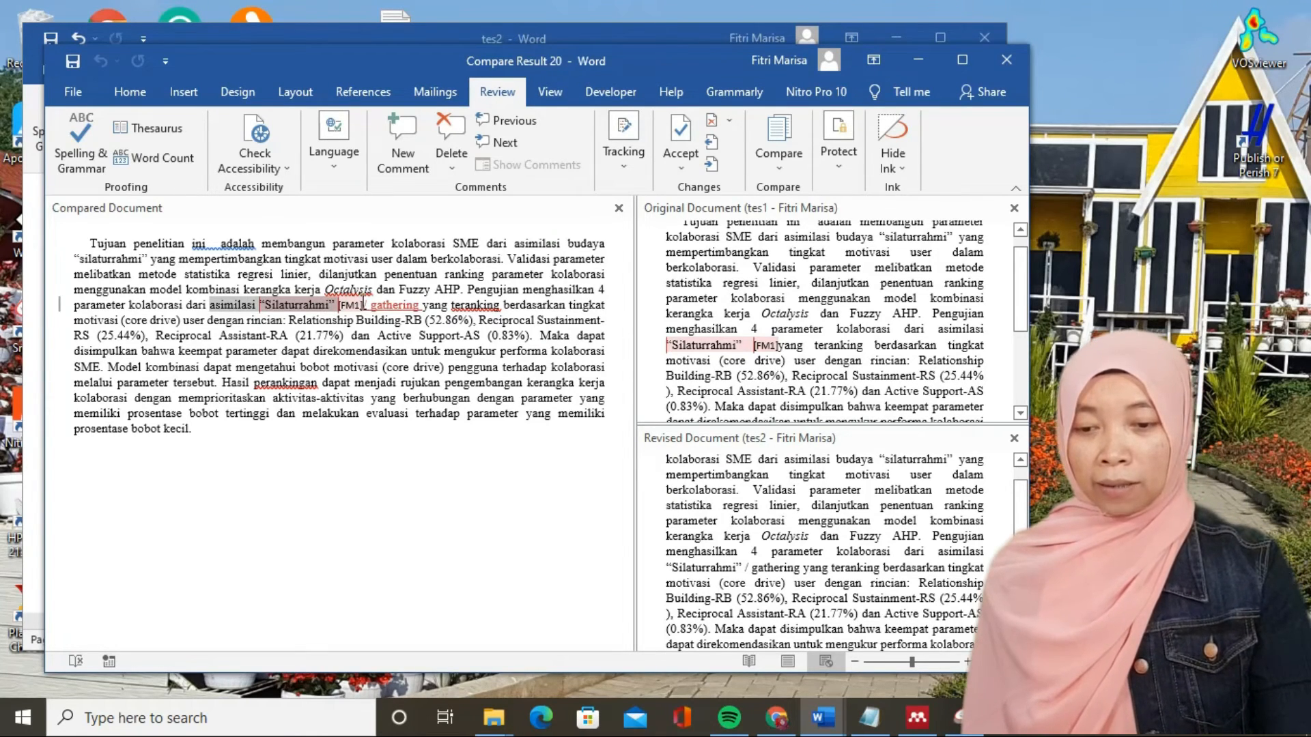
pyautogui.click(364, 304)
pyautogui.moveTo(328, 309); pyautogui.dragTo(261, 302)
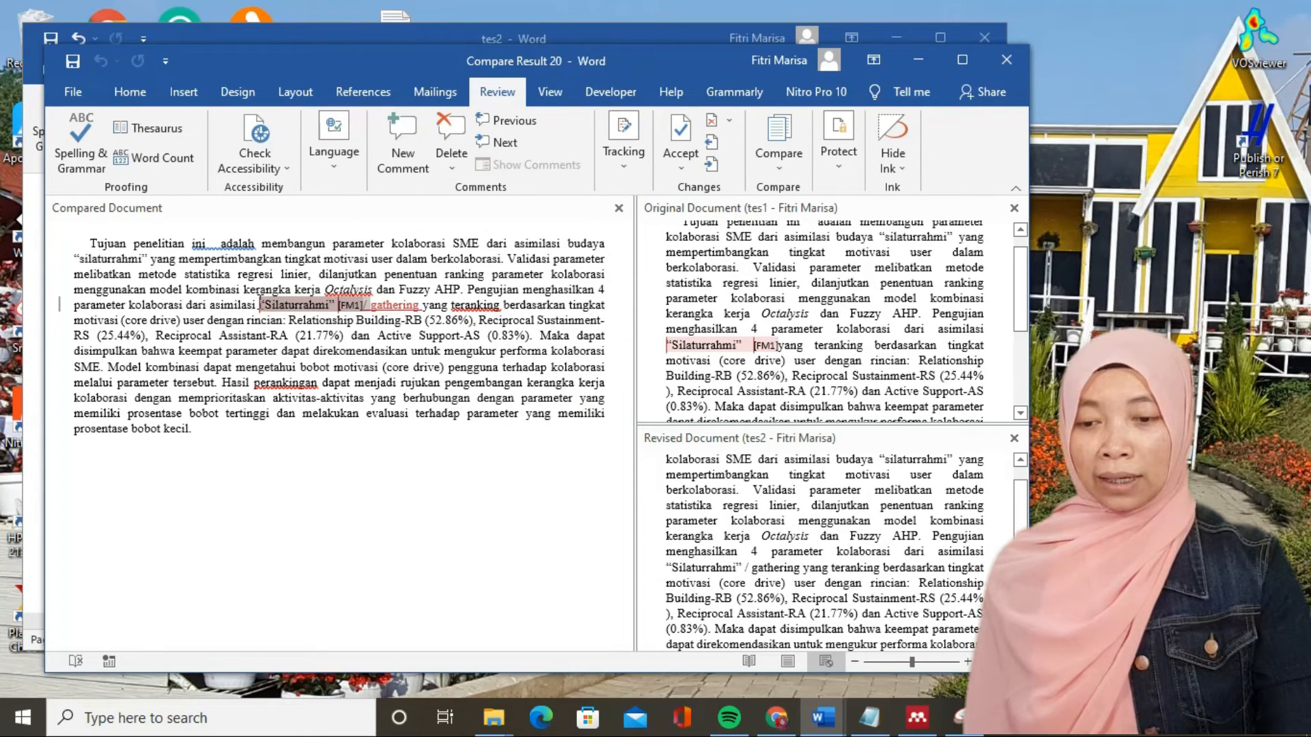
pyautogui.click(451, 162)
pyautogui.click(471, 189)
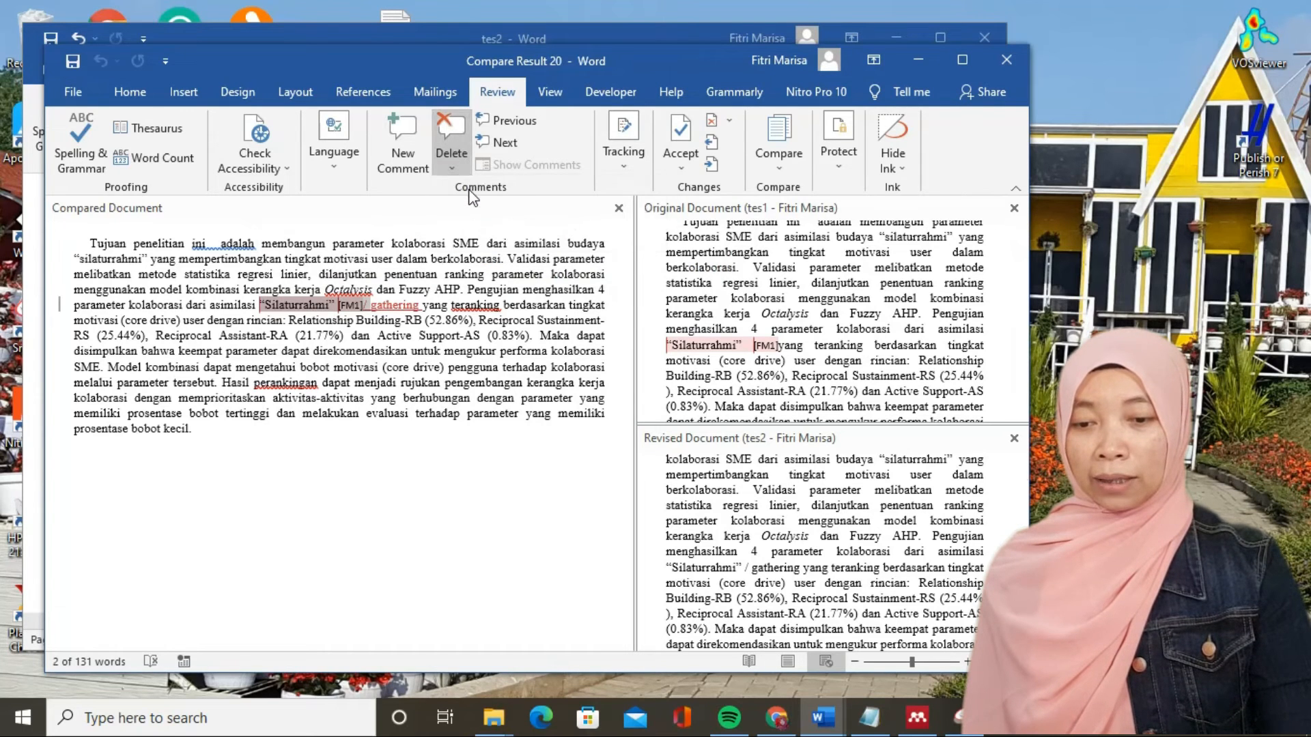
pyautogui.click(340, 333)
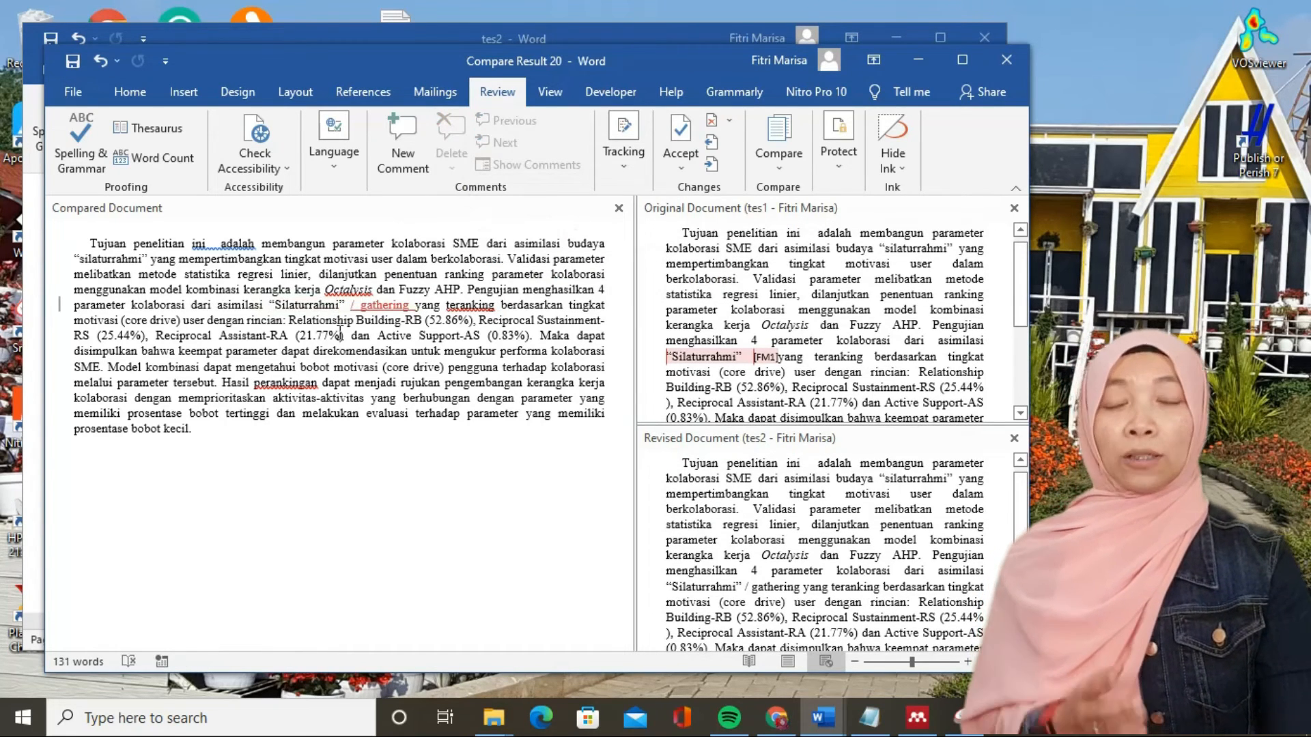
# - Accept the tracked insertion "/ gathering" following "Silaturrahmi" in the compared document
pyautogui.moveTo(417, 308); pyautogui.dragTo(349, 307)
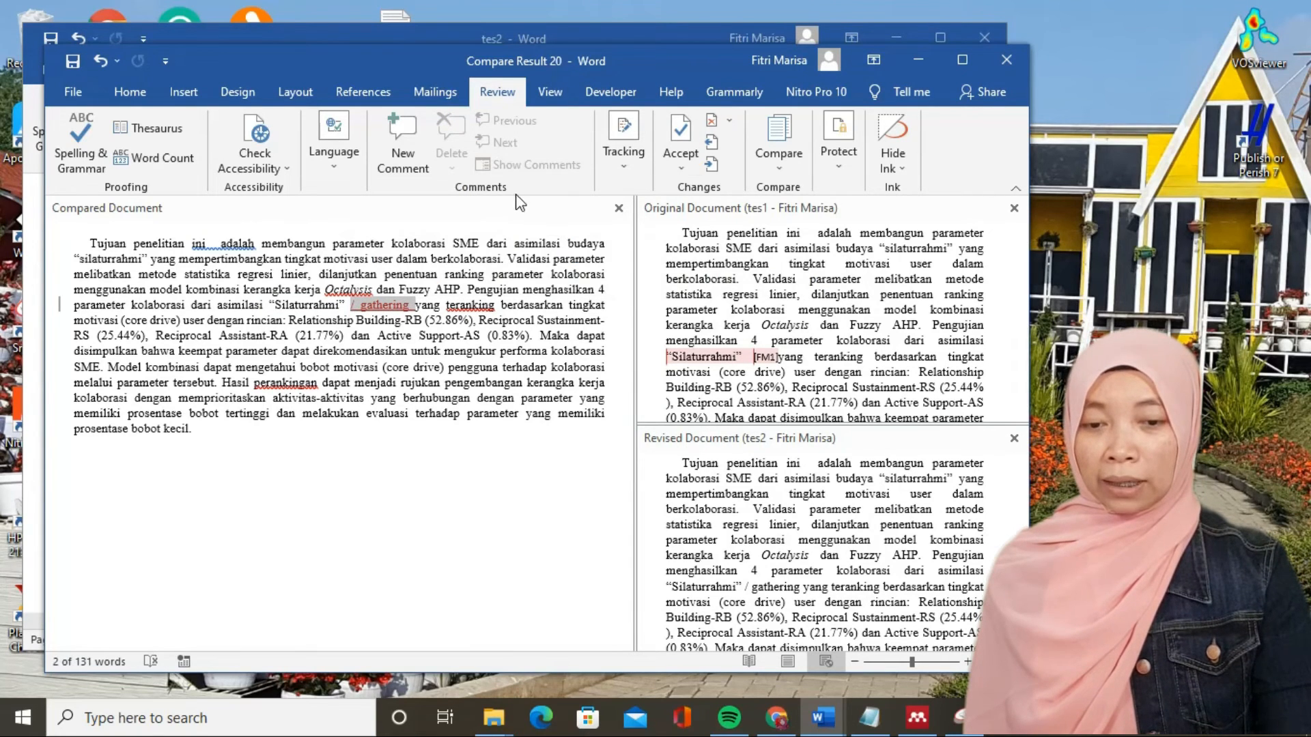
pyautogui.click(684, 132)
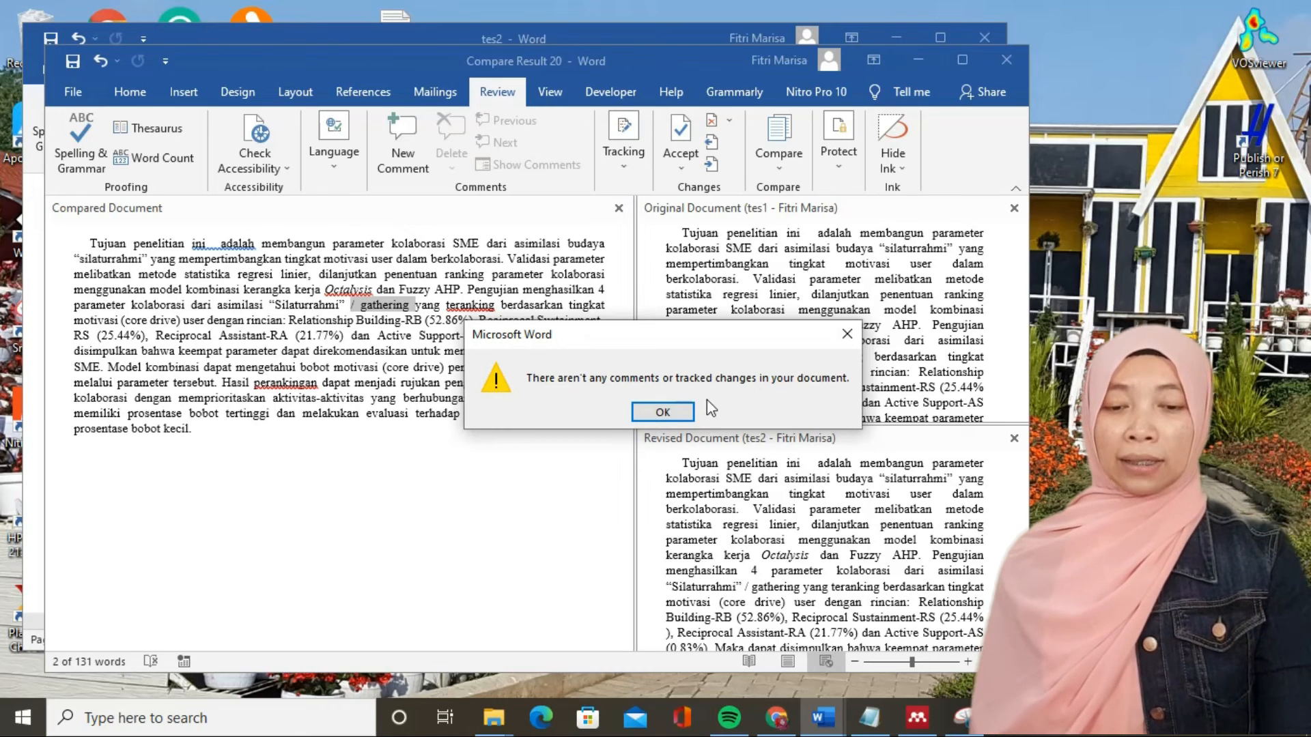
pyautogui.click(673, 413)
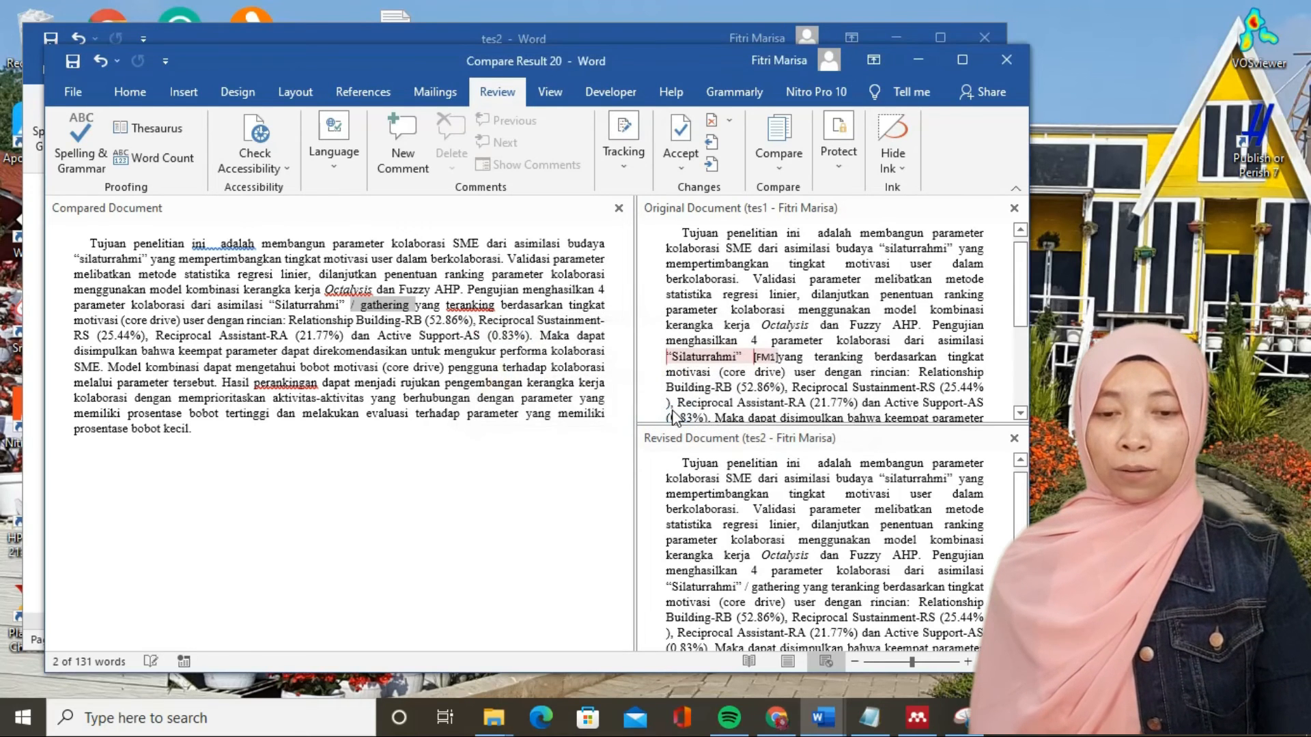
pyautogui.click(819, 507)
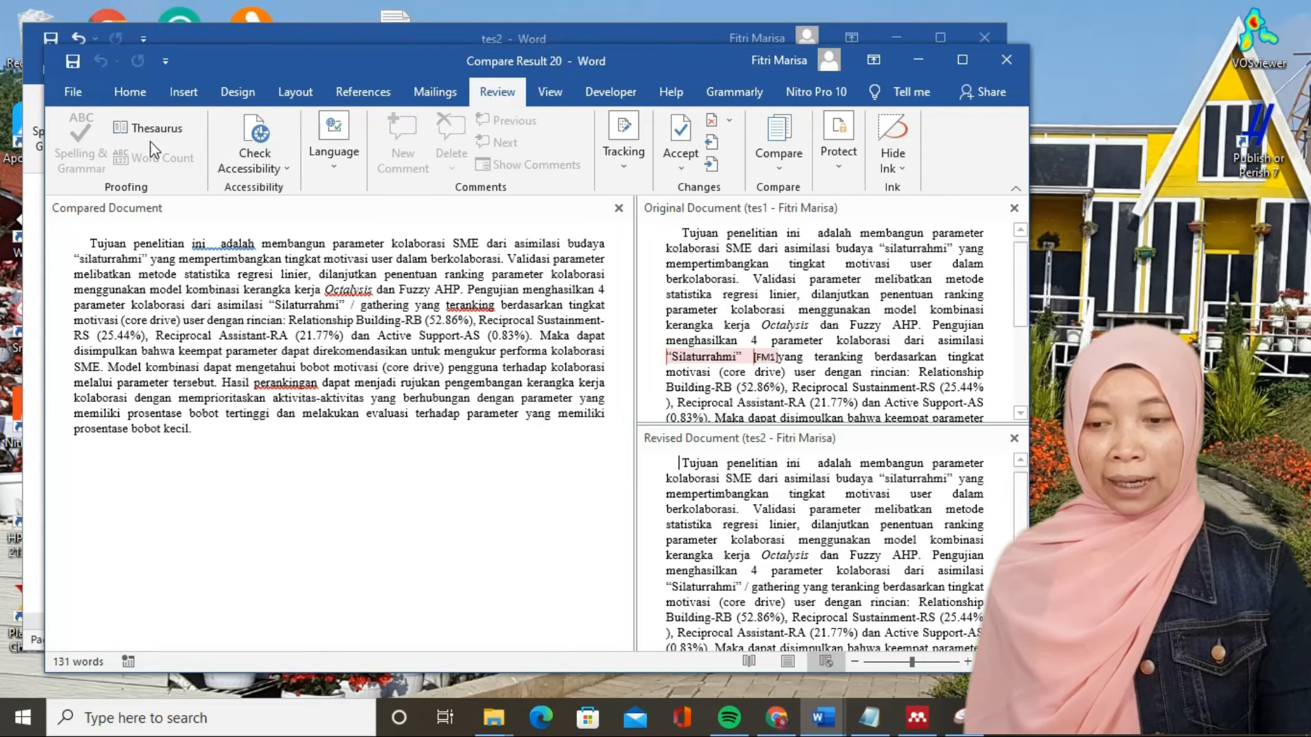
# - Save the compared document as a new Word document named tes3 in Downloads
pyautogui.click(73, 95)
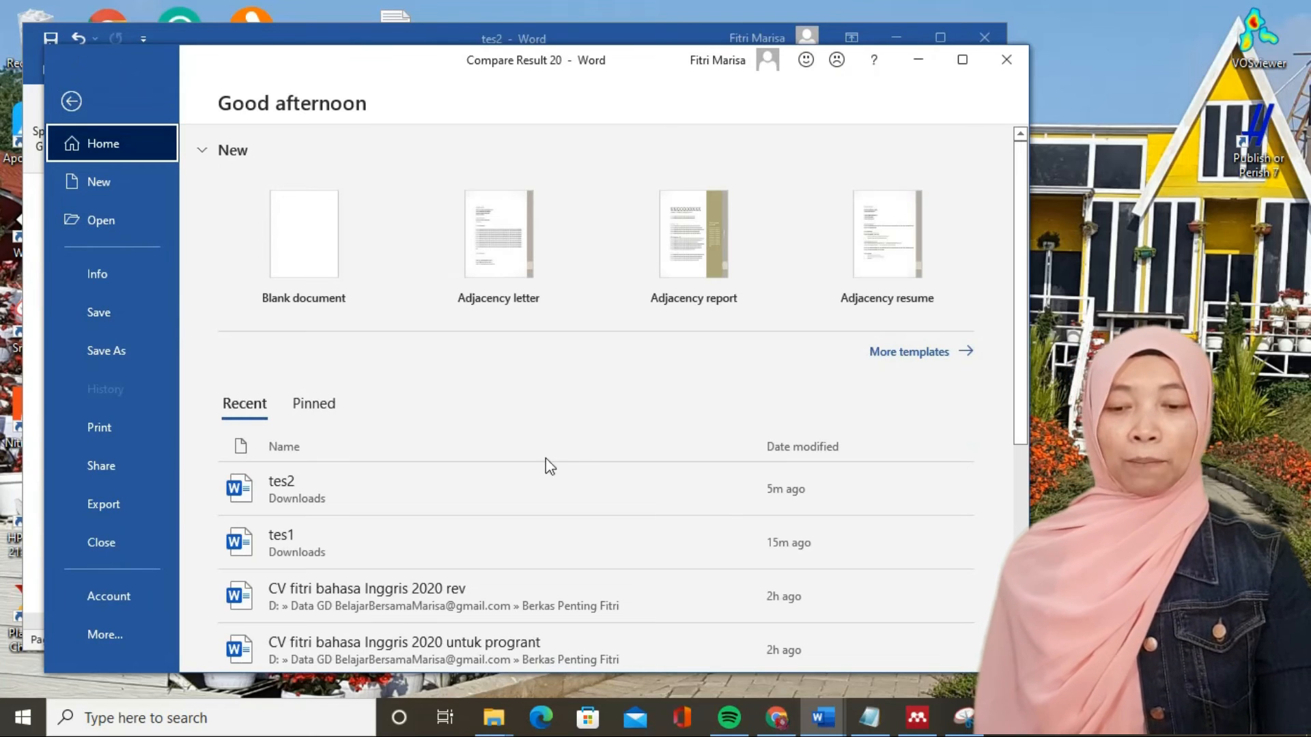
pyautogui.press('Escape')
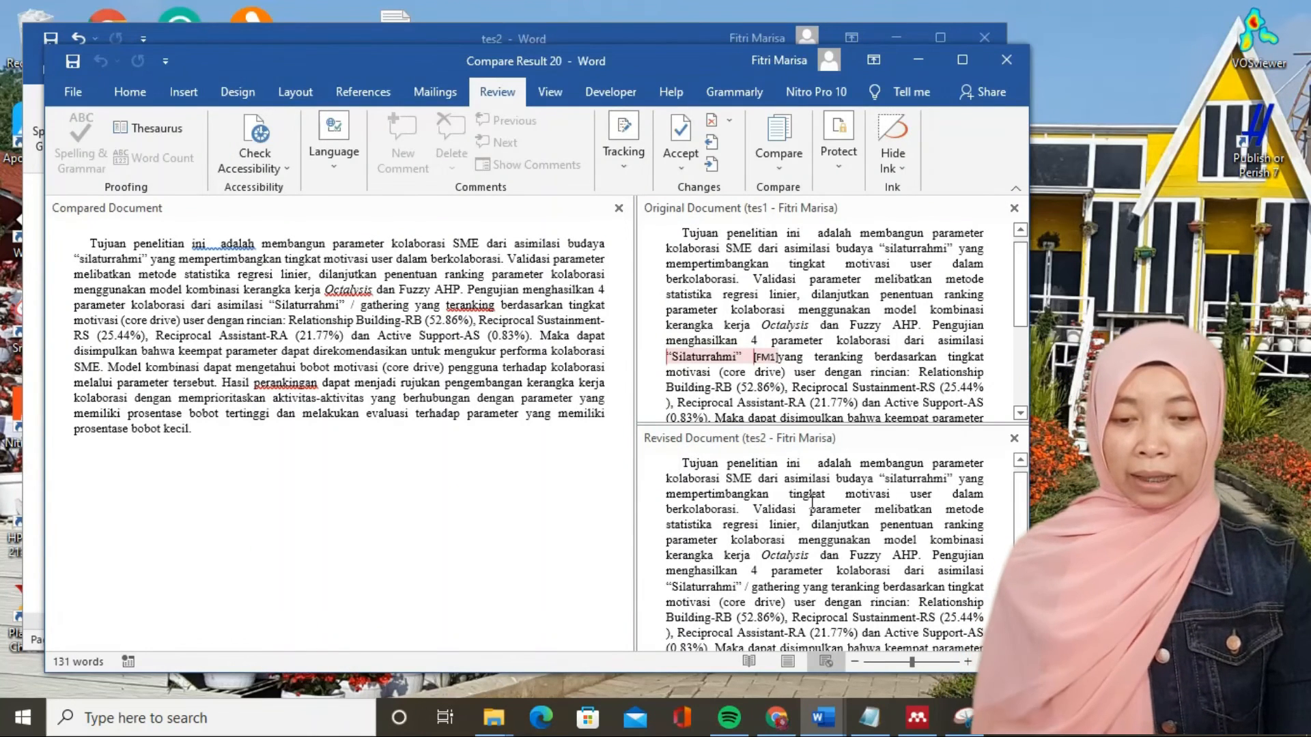
pyautogui.click(447, 320)
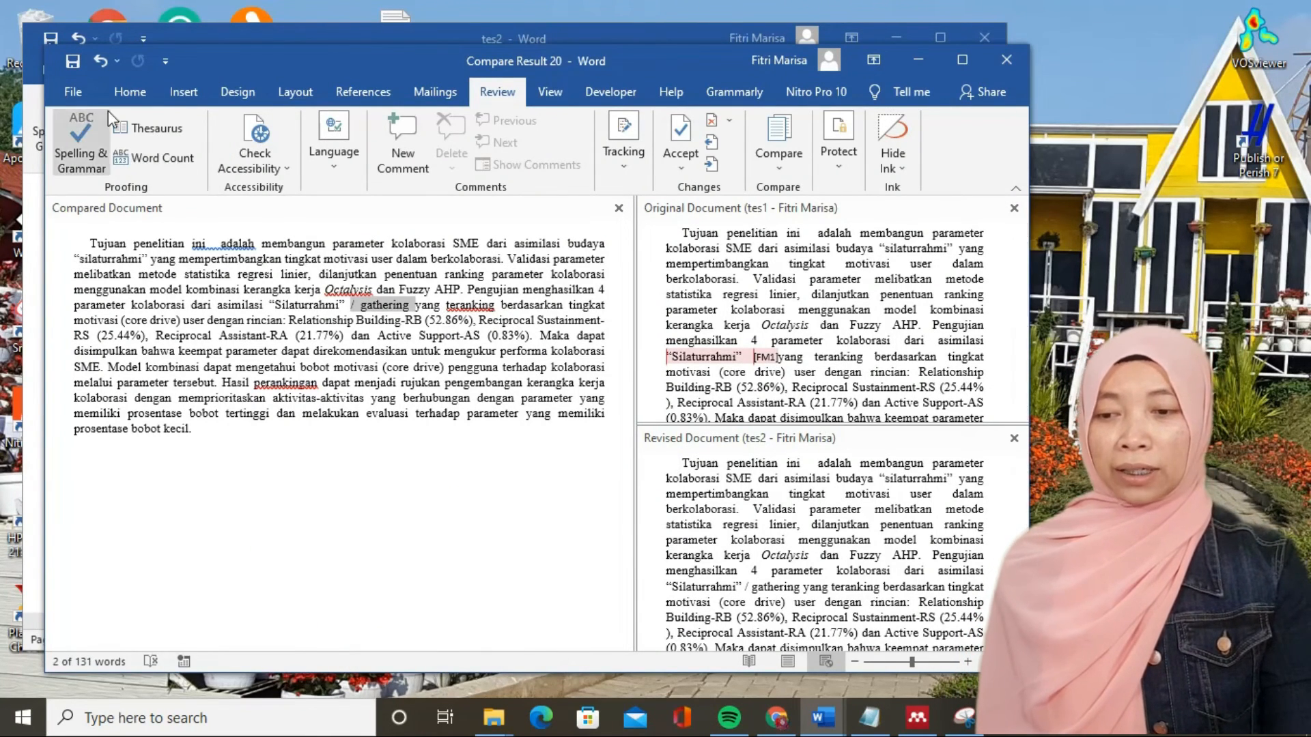
pyautogui.click(78, 93)
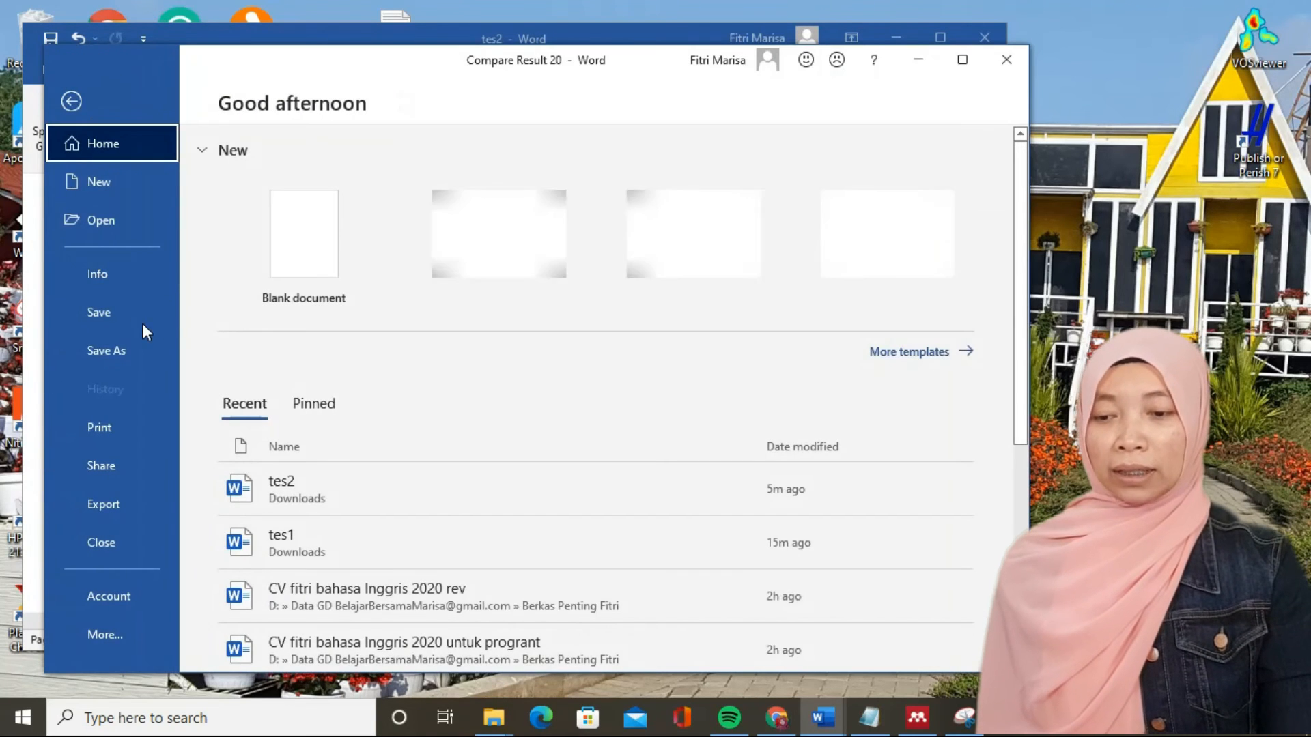
pyautogui.click(139, 353)
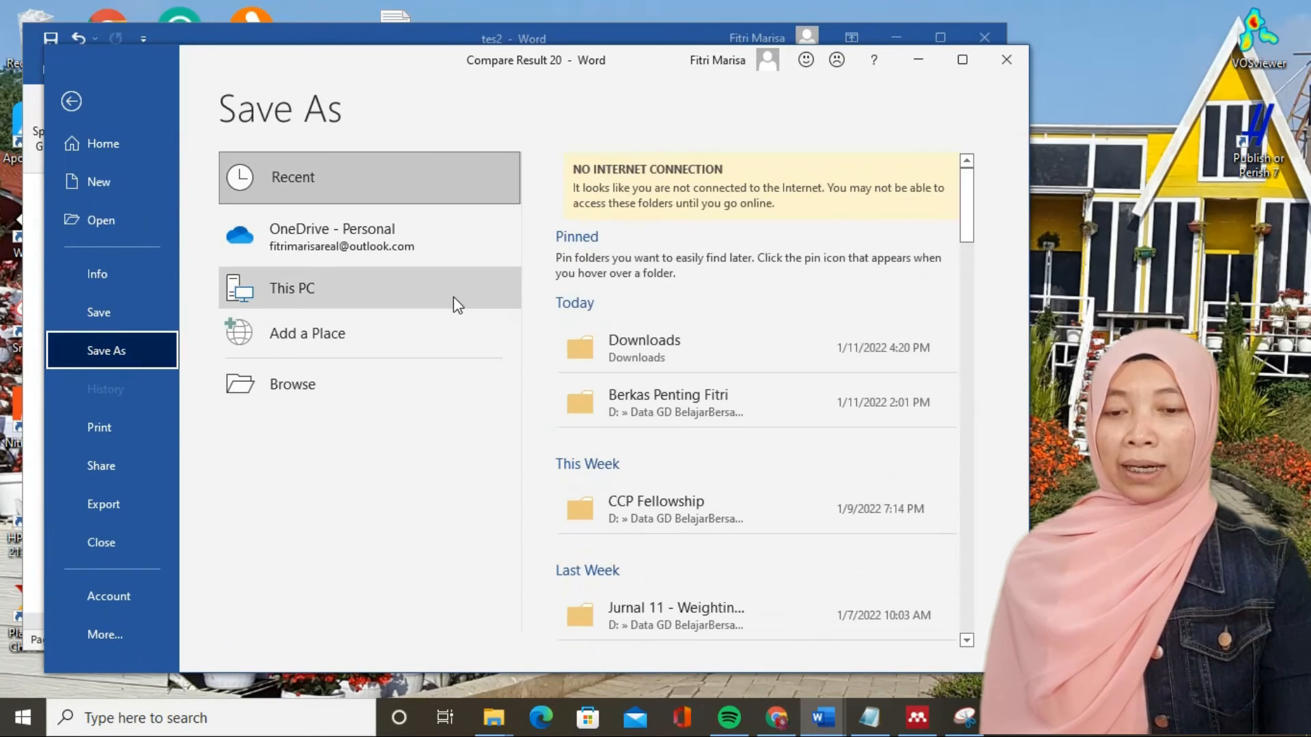
pyautogui.click(630, 345)
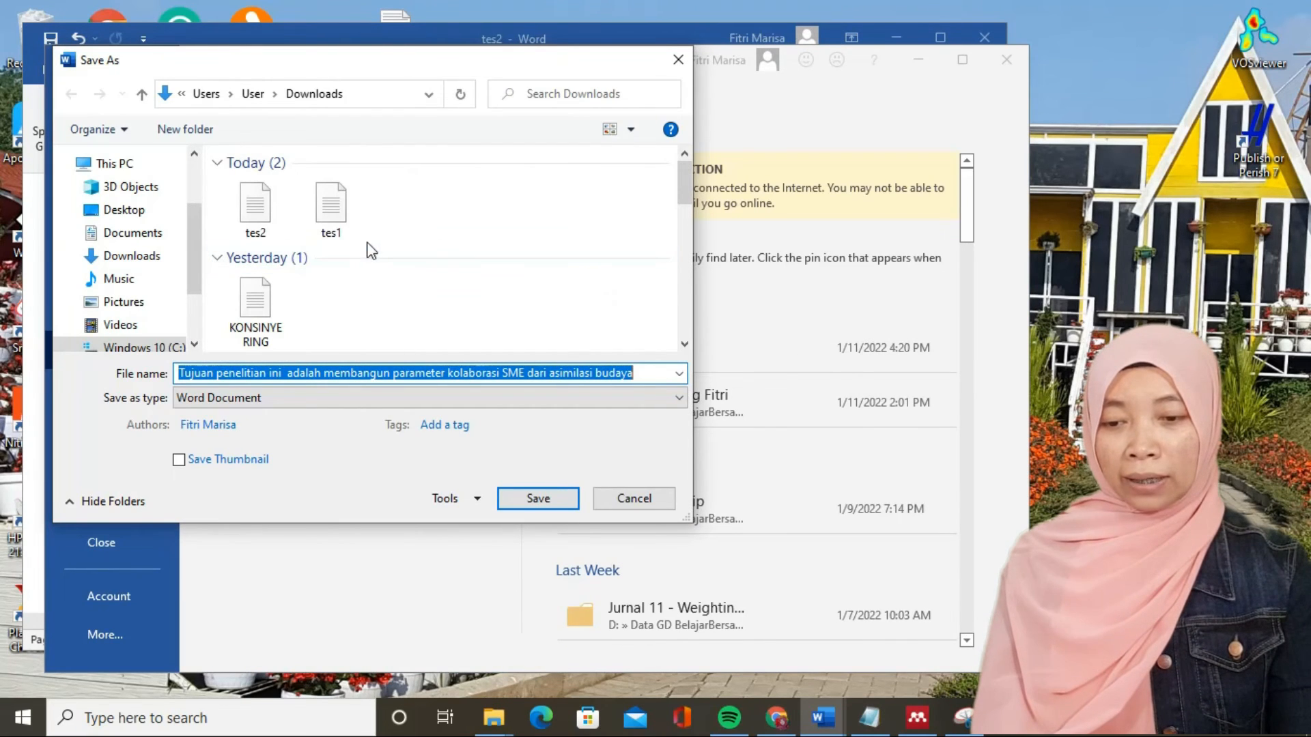
pyautogui.click(331, 212)
pyautogui.click(259, 377)
pyautogui.click(259, 377)
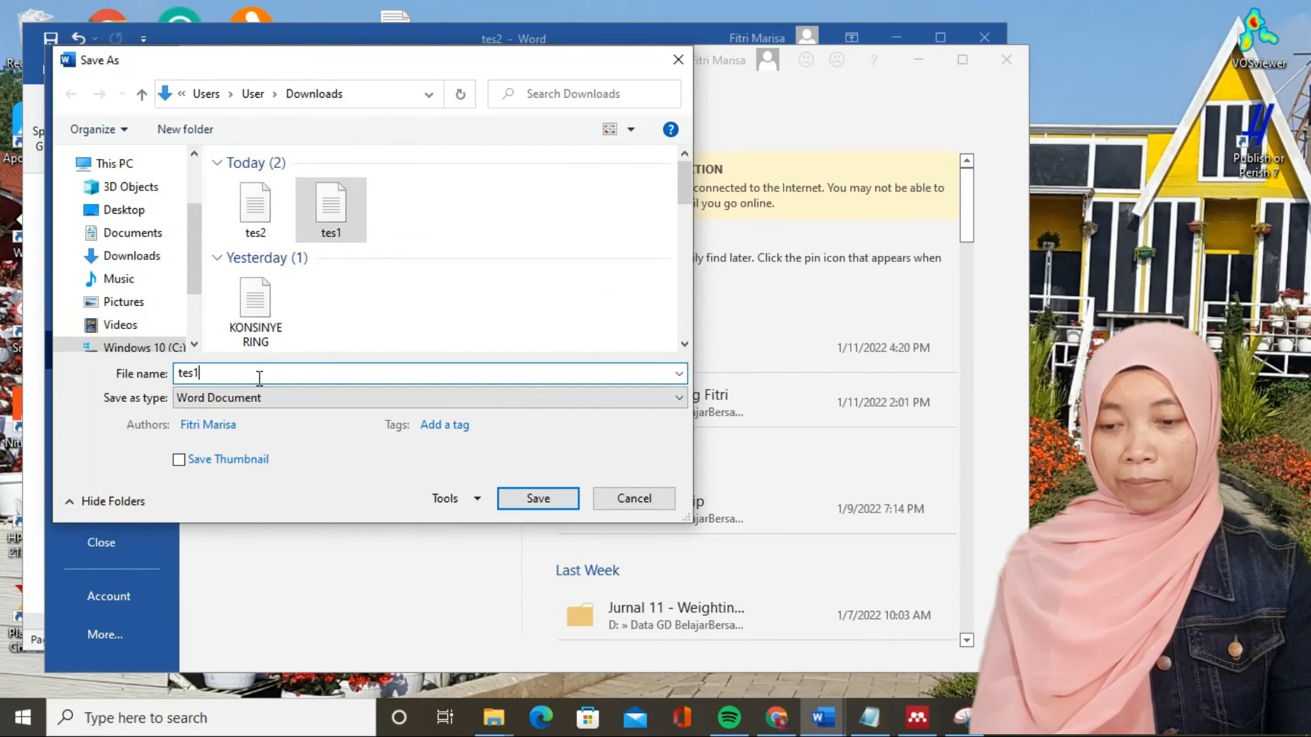
pyautogui.press('BackSpace')
pyautogui.write('3')
pyautogui.press('Return')
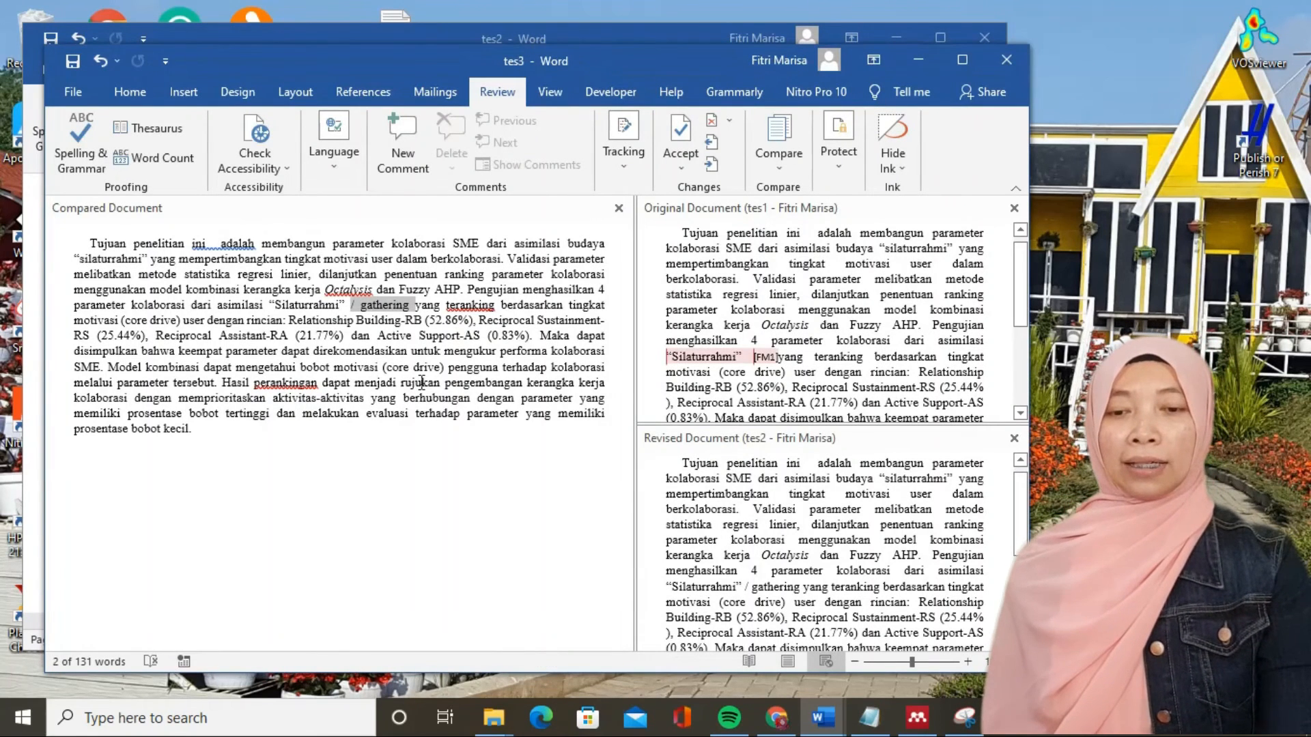
# - Open the saved tes3 document from the recent documents
pyautogui.click(67, 93)
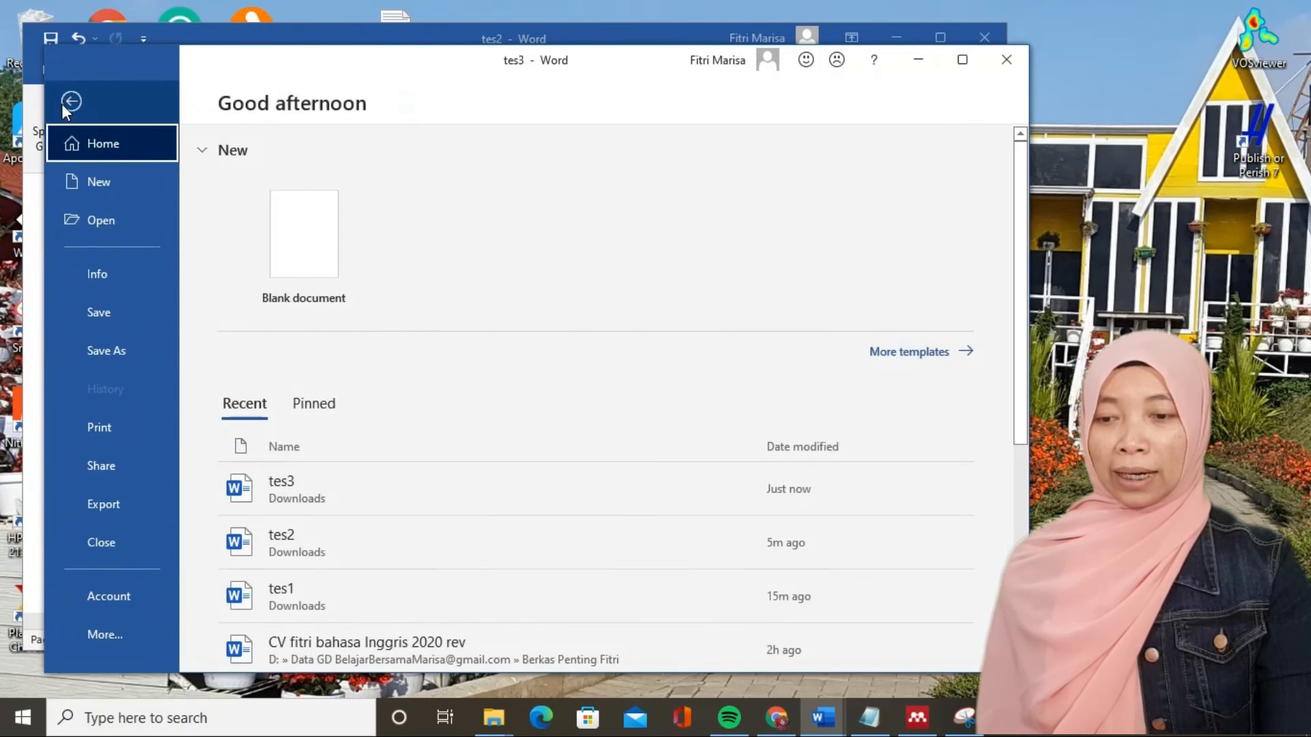
pyautogui.click(118, 221)
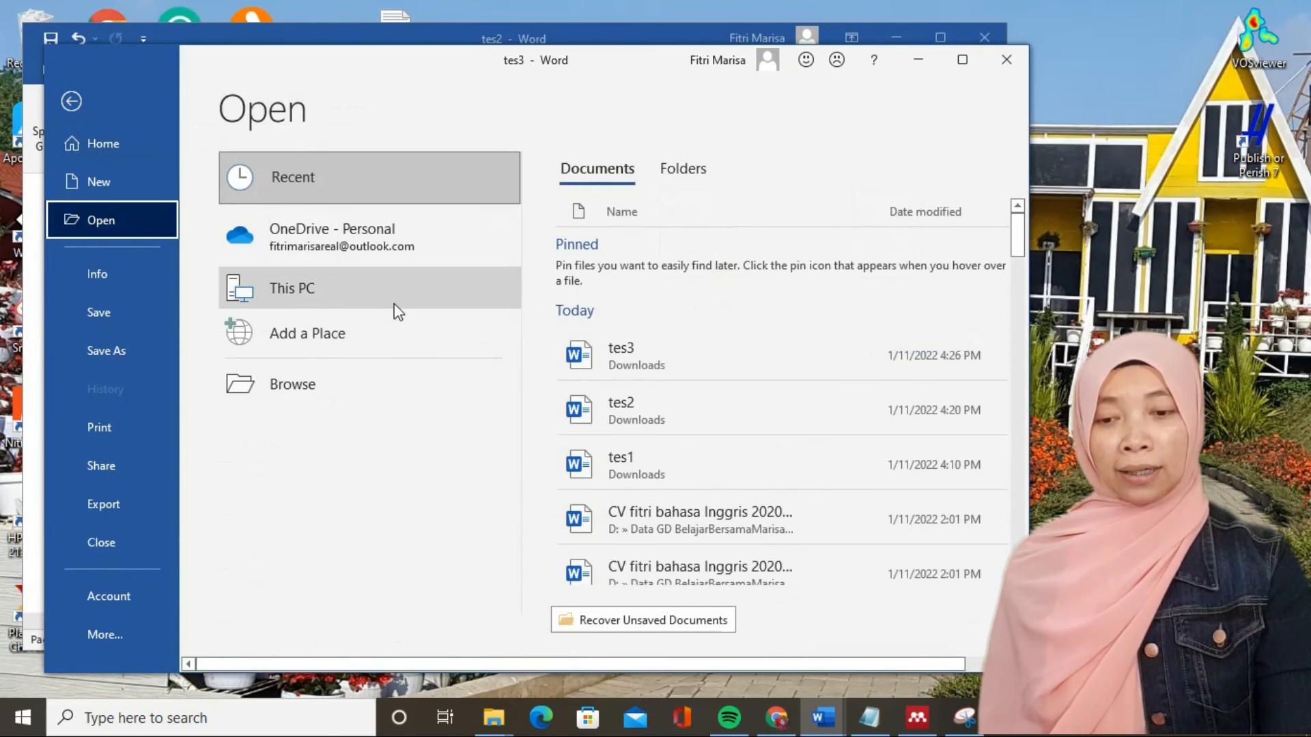
pyautogui.click(614, 350)
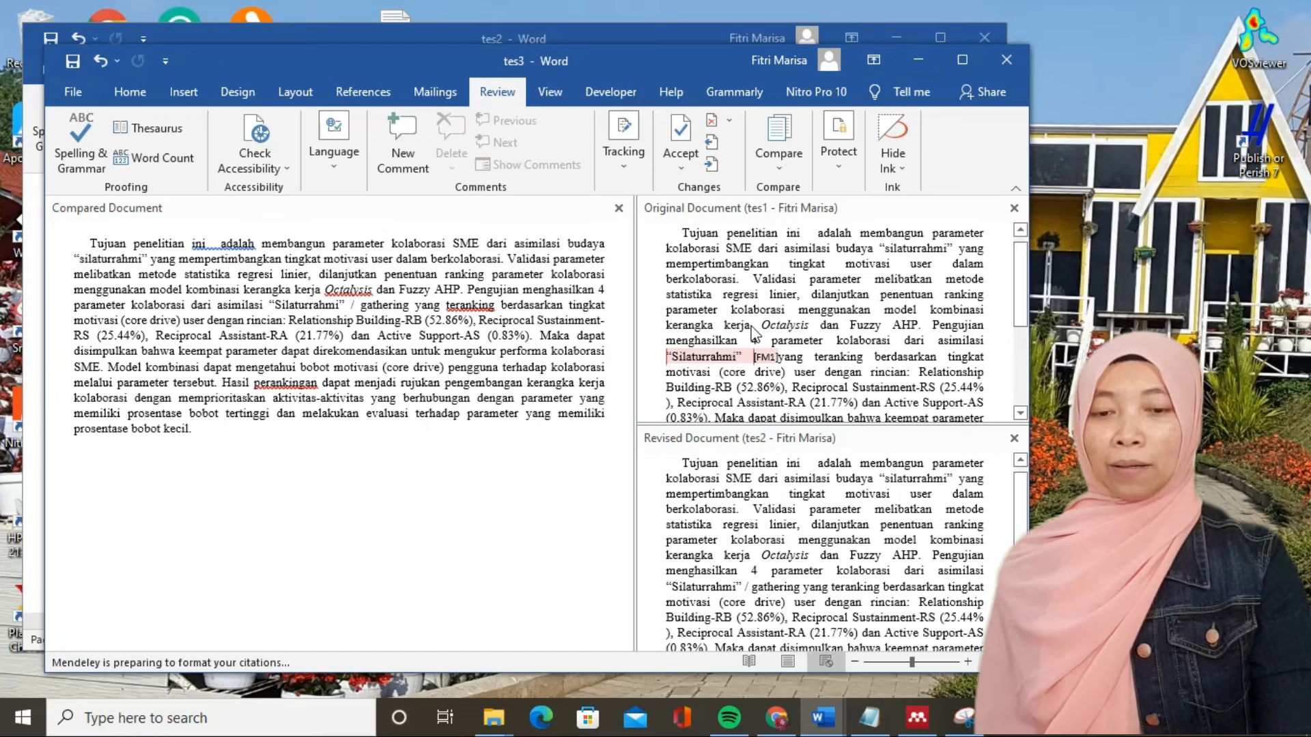
# - Close the original tes1 and revised tes2 views so that only the tes3 document is shown
pyautogui.click(780, 166)
pyautogui.moveTo(846, 301)
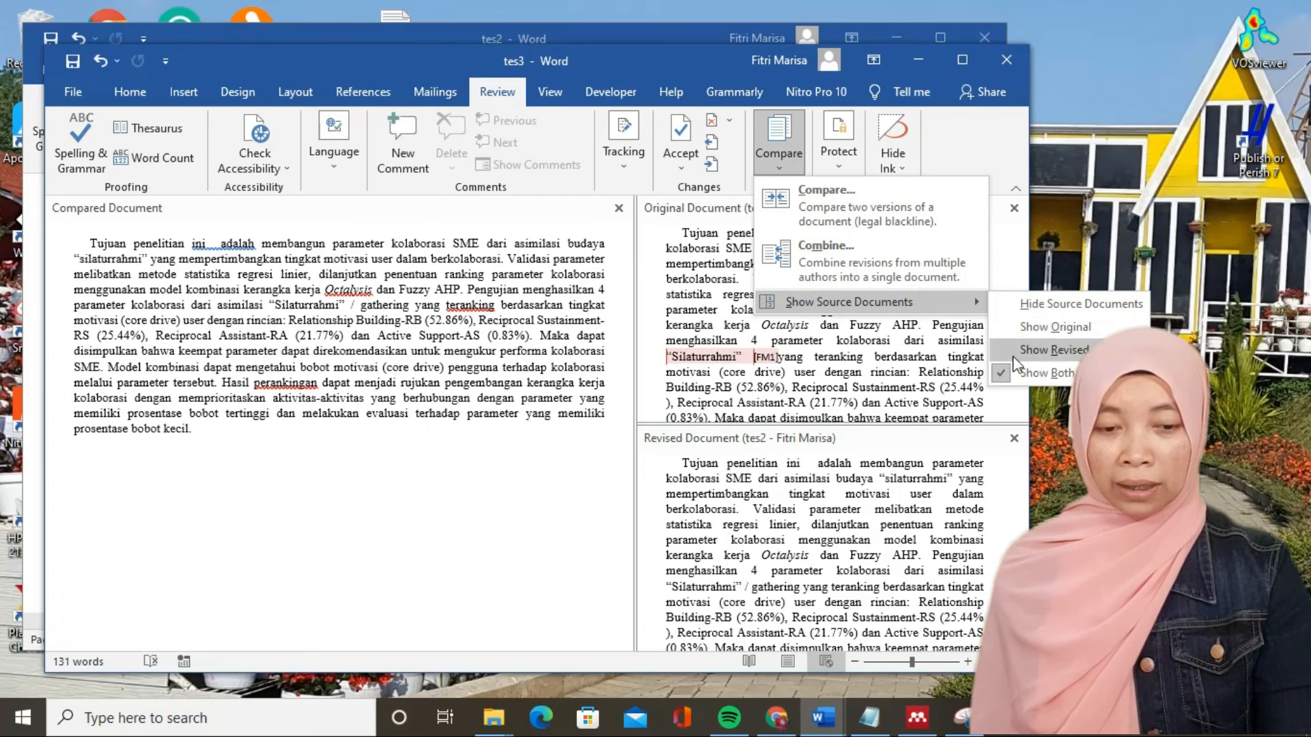
pyautogui.click(1031, 373)
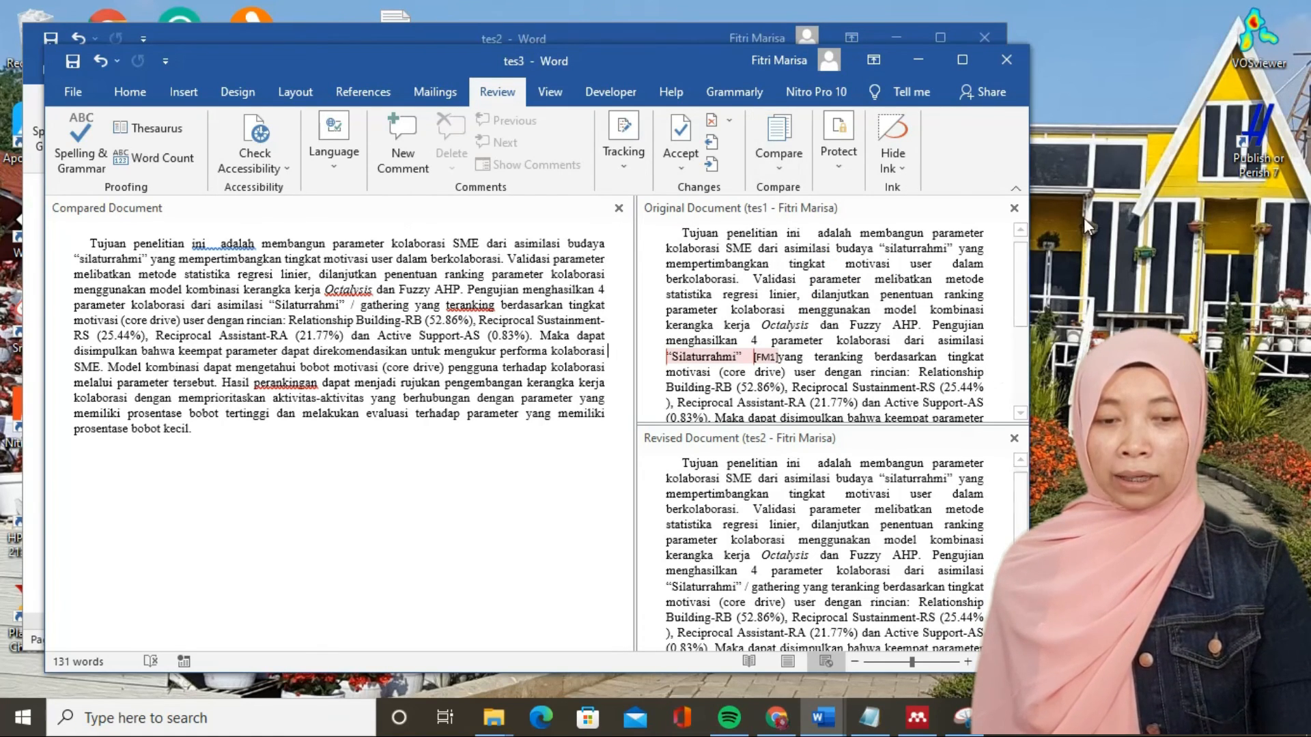
pyautogui.click(1013, 208)
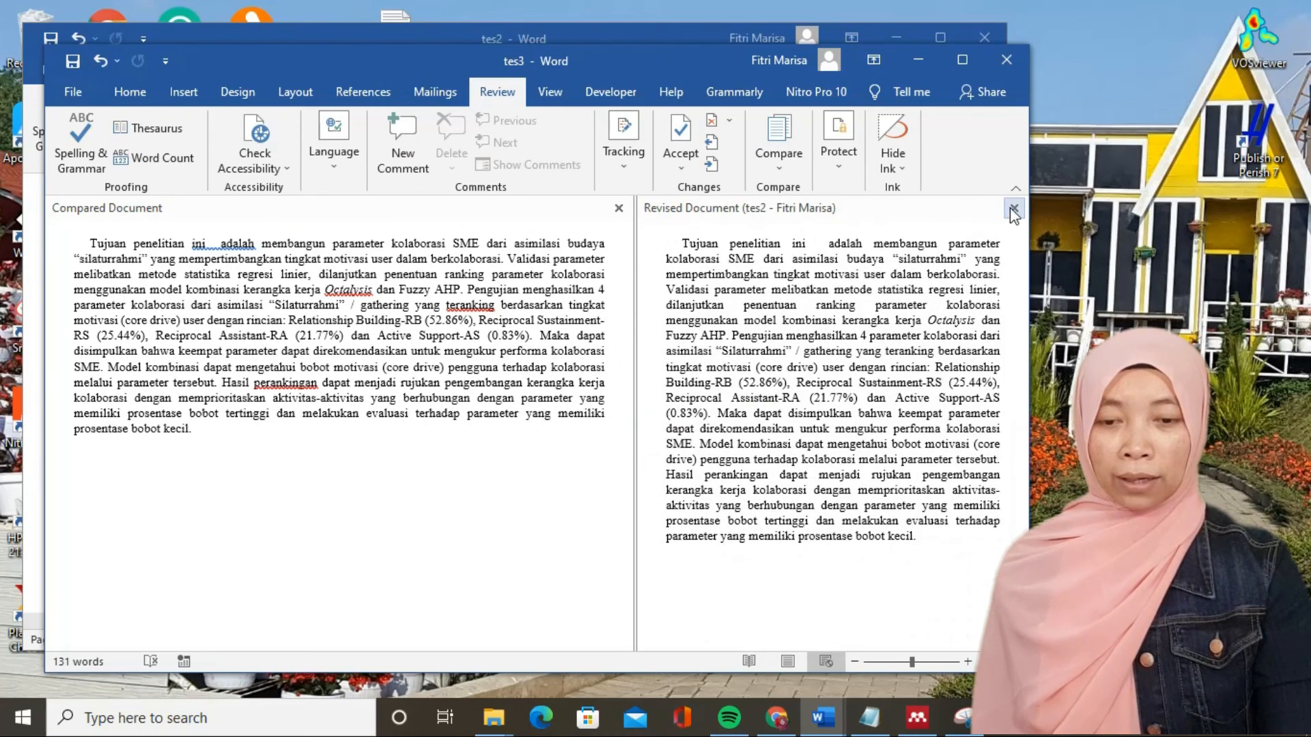
pyautogui.click(1014, 208)
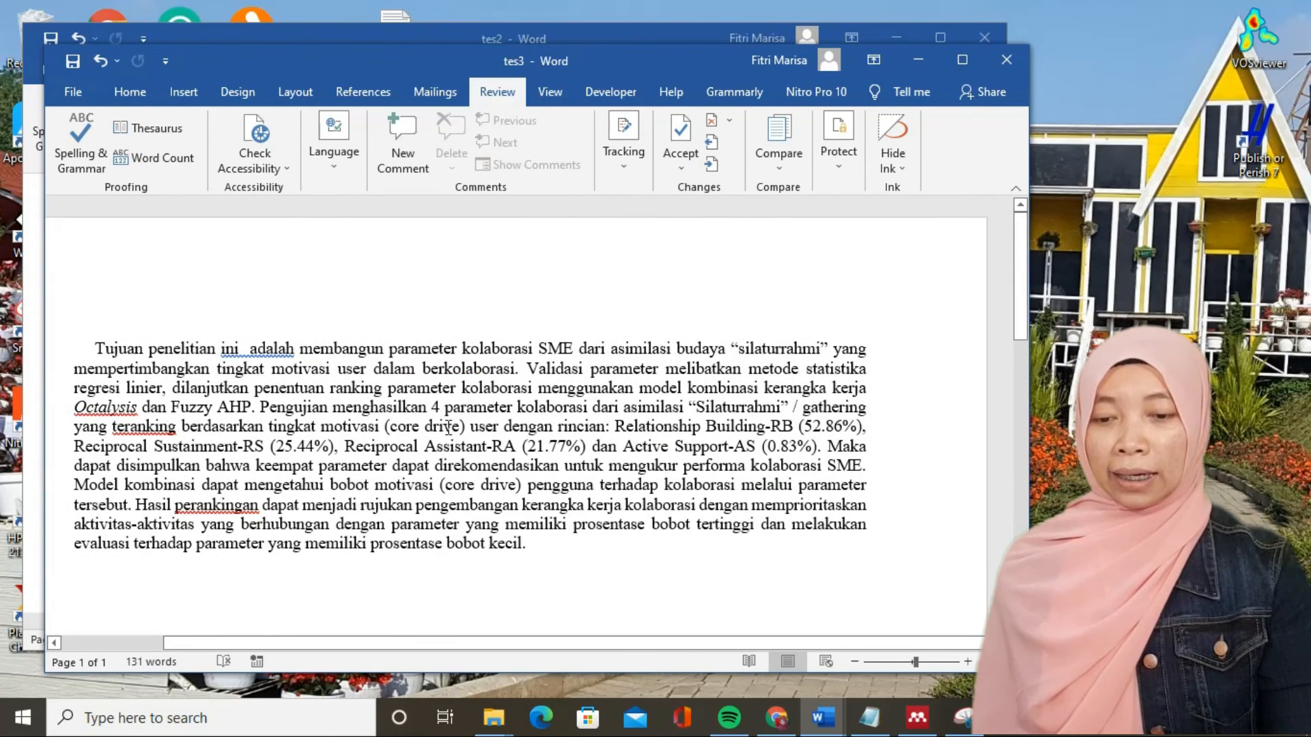
pyautogui.scroll(-1, 448, 426)
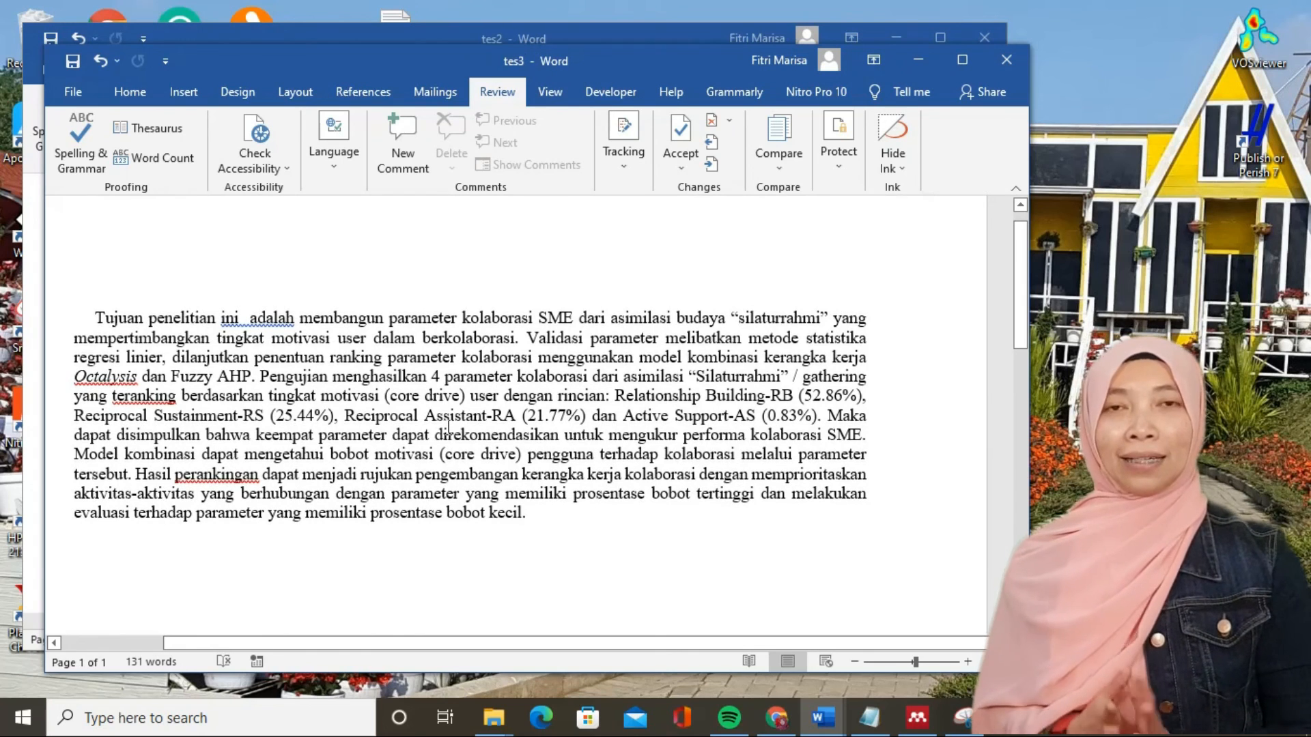